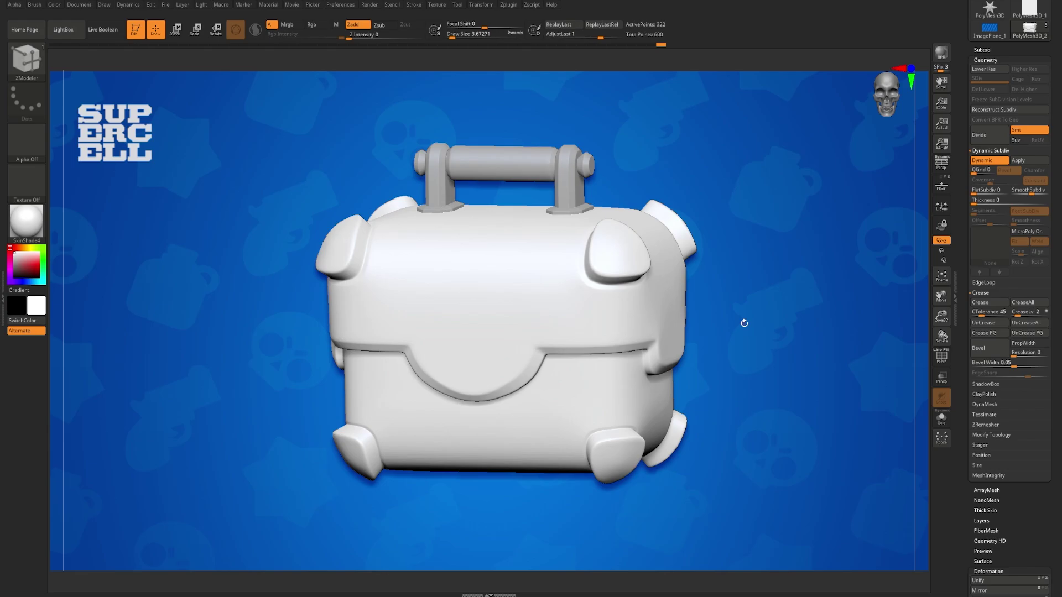
Step: Examine the case's front and corner guards with the smooth subdivision preview and polygroup wireframe switched on and off
right_drag(550, 308, 509, 241)
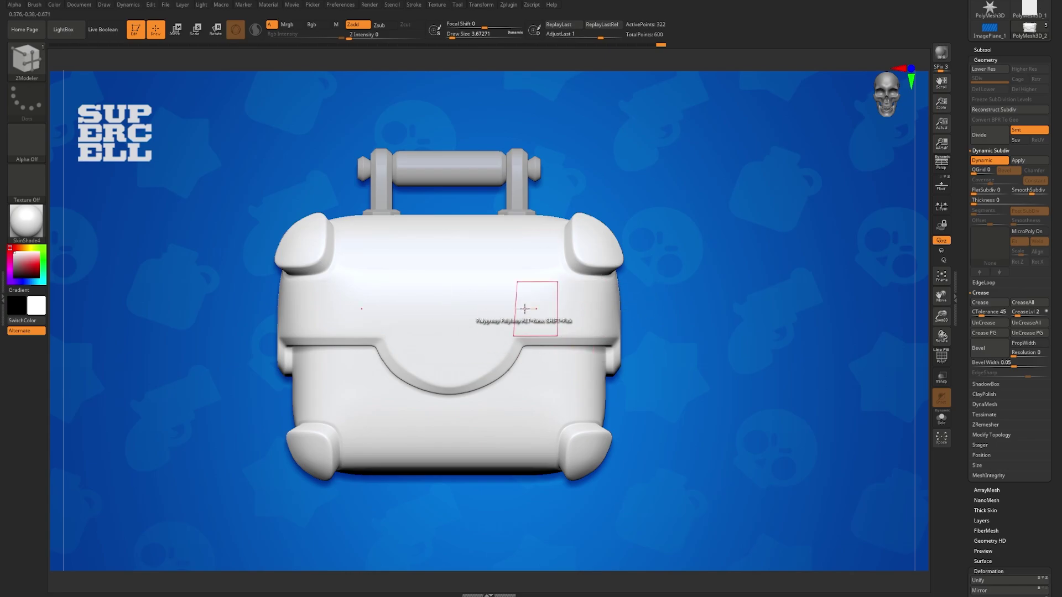
key(shift)
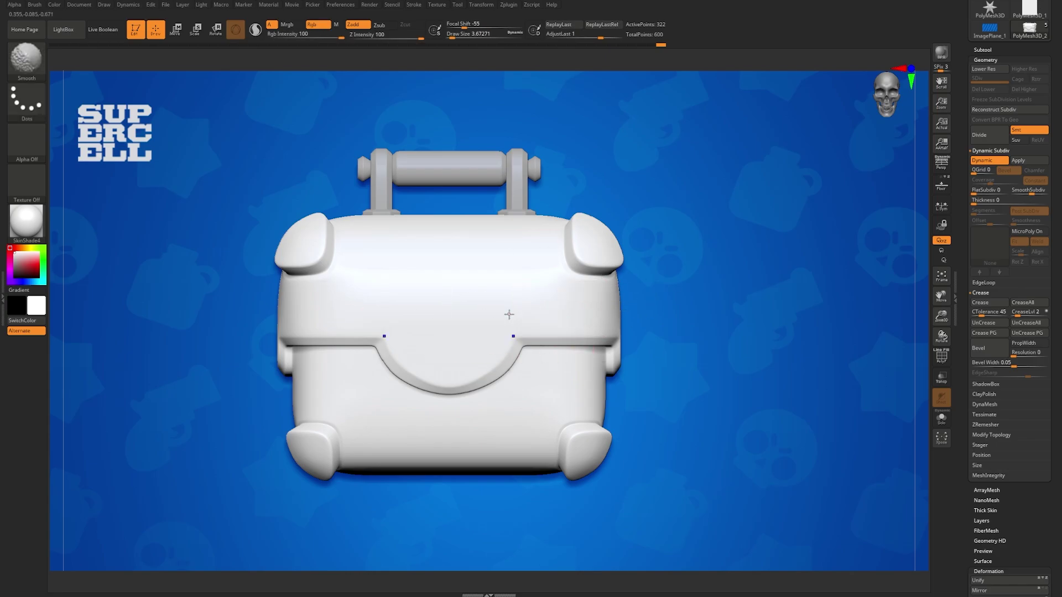
key(shift+d)
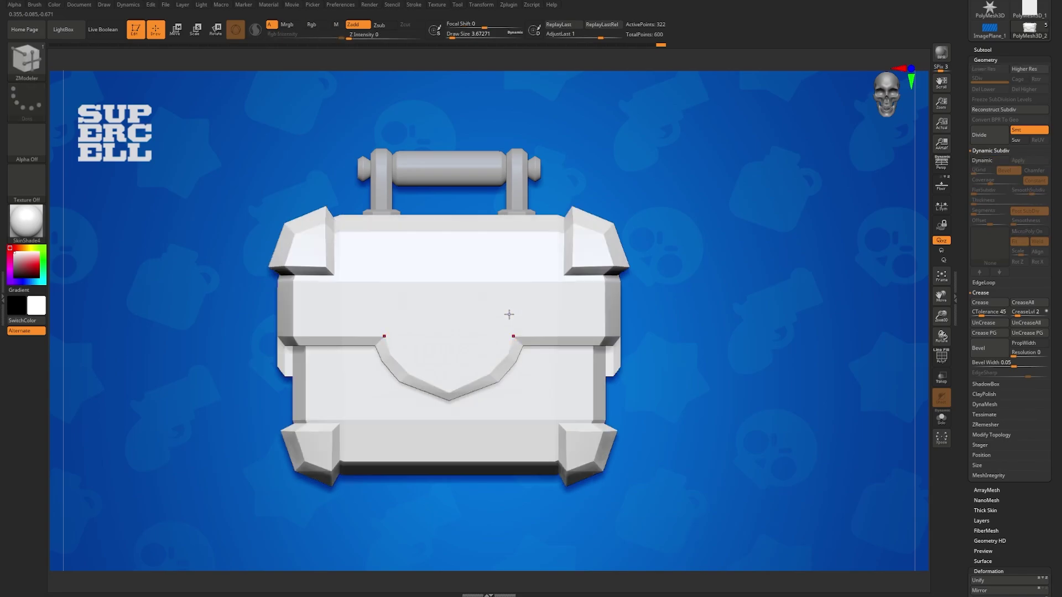
key(shift)
key(shift+f)
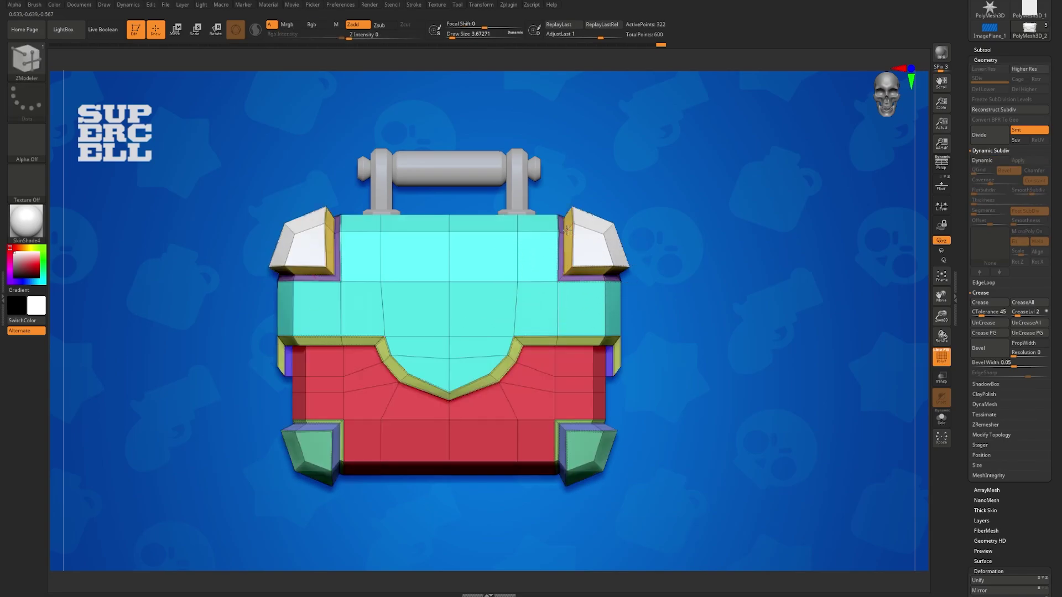
key(f)
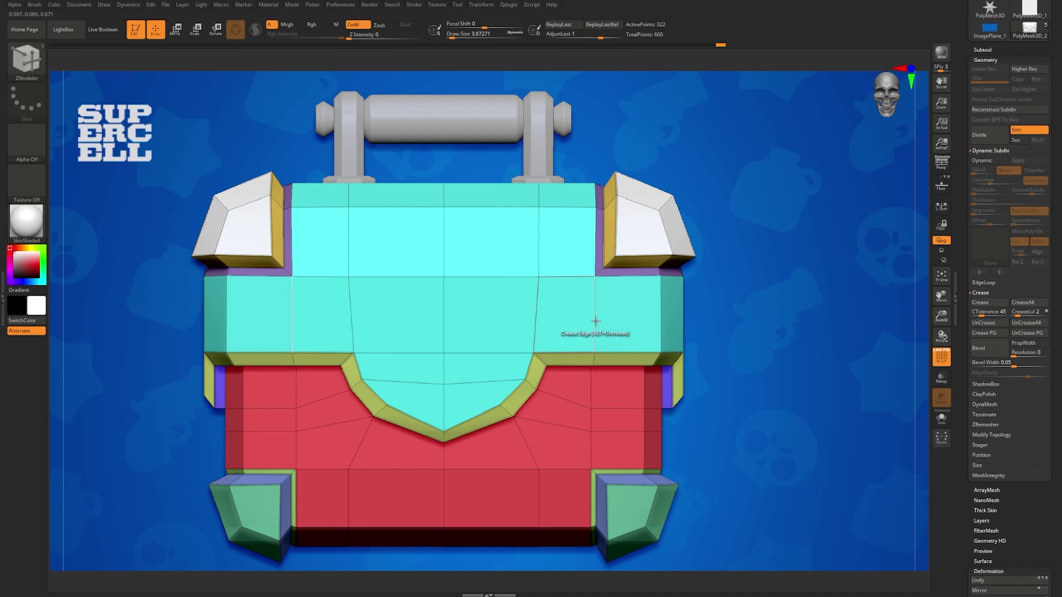
key(d)
key(shift)
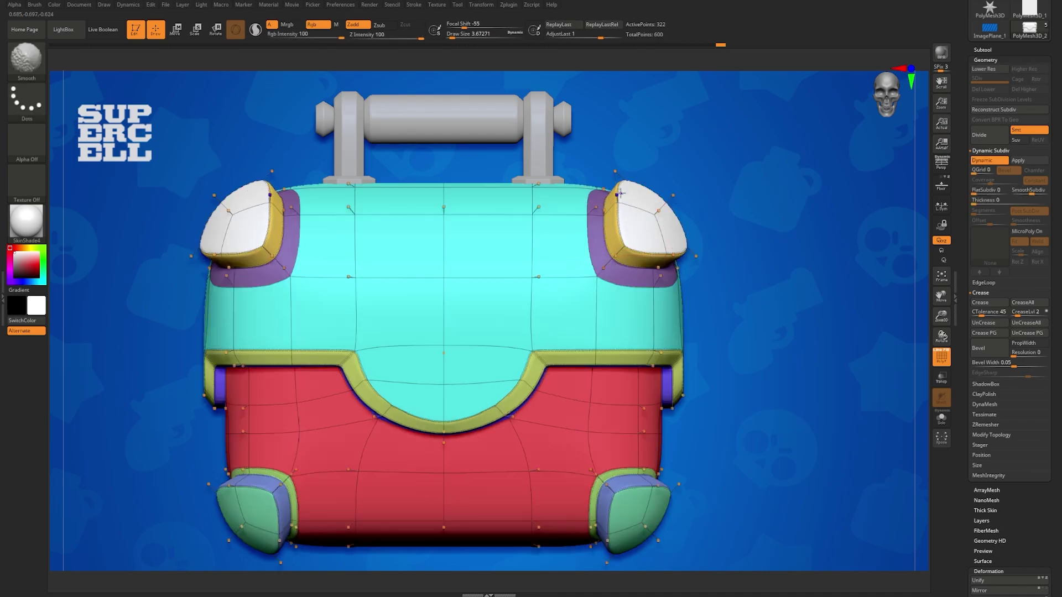
key(shift+f)
right_drag(625, 244, 607, 276)
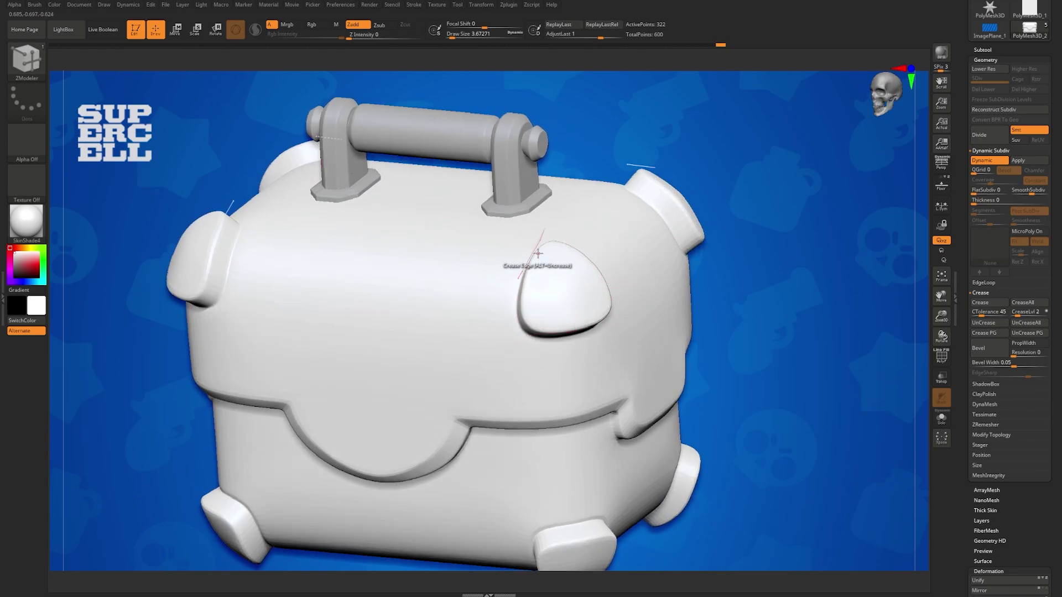
right_drag(551, 328, 581, 296)
key(shift+f)
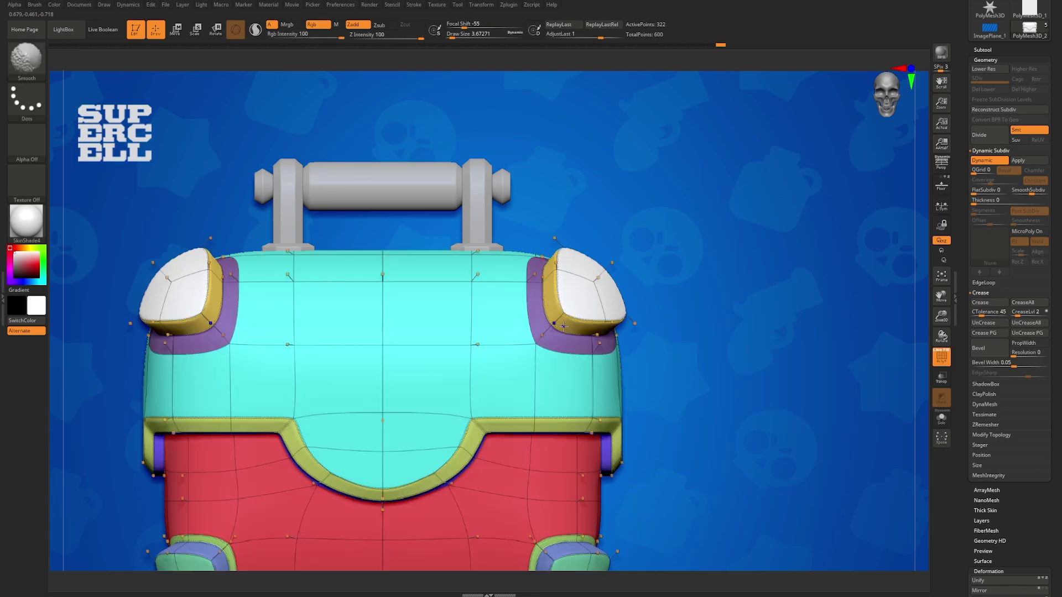
Step: Turn off the smooth subdivision preview and set the ZModeler edge action to Insert with the Single EdgeLoop target
key(shift+d)
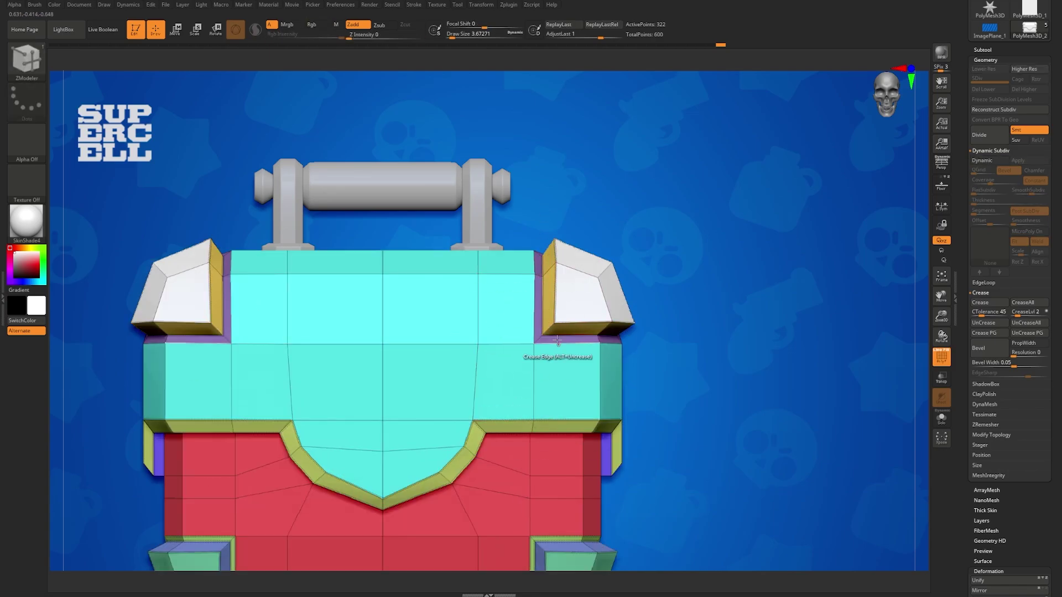
key(space)
click(503, 333)
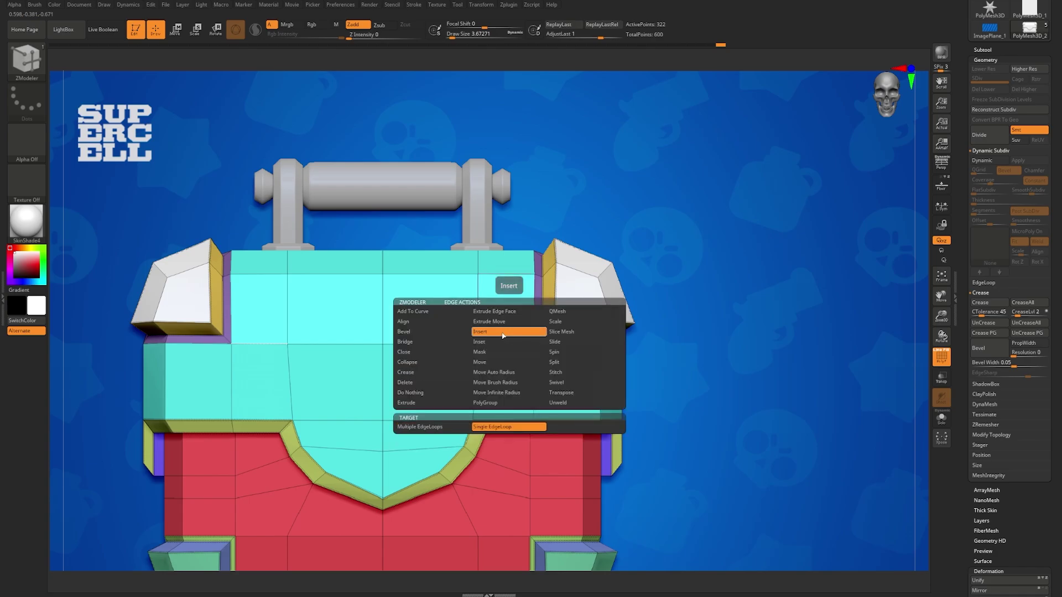
scroll(532, 338, up, 3)
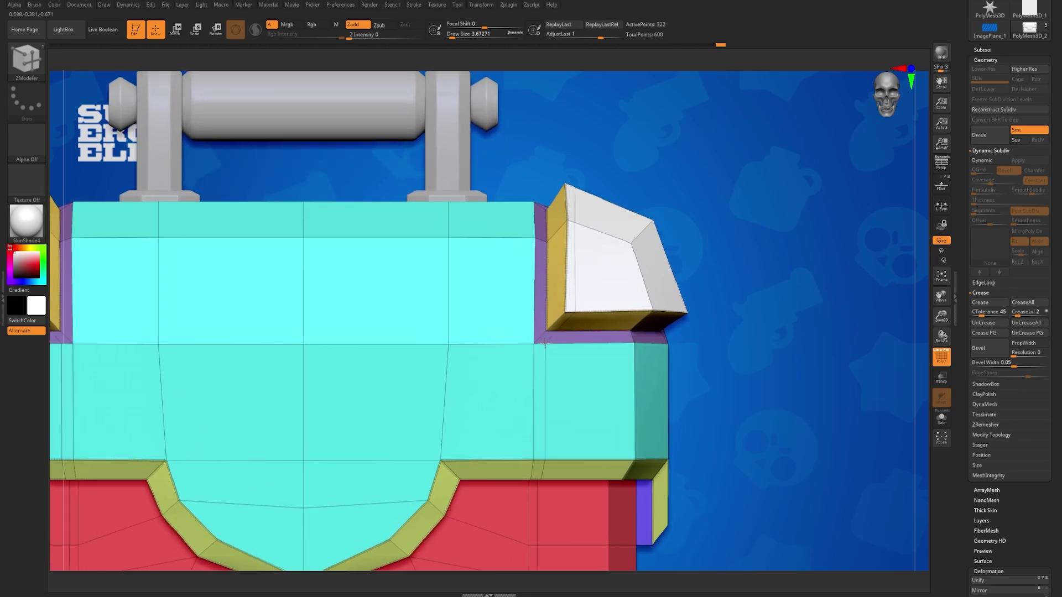
drag(545, 344, 541, 352)
key(ctrl)
key(ctrl+z)
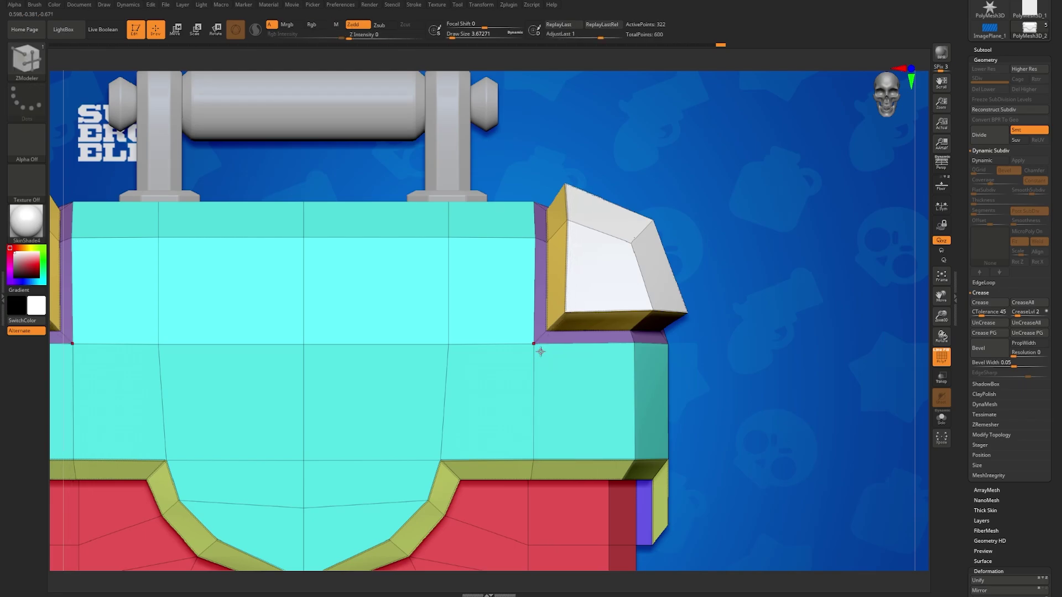
Step: Insert a single edge loop beside the upper corner guard on the case's front, with smooth preview on and wireframe hidden
key(d)
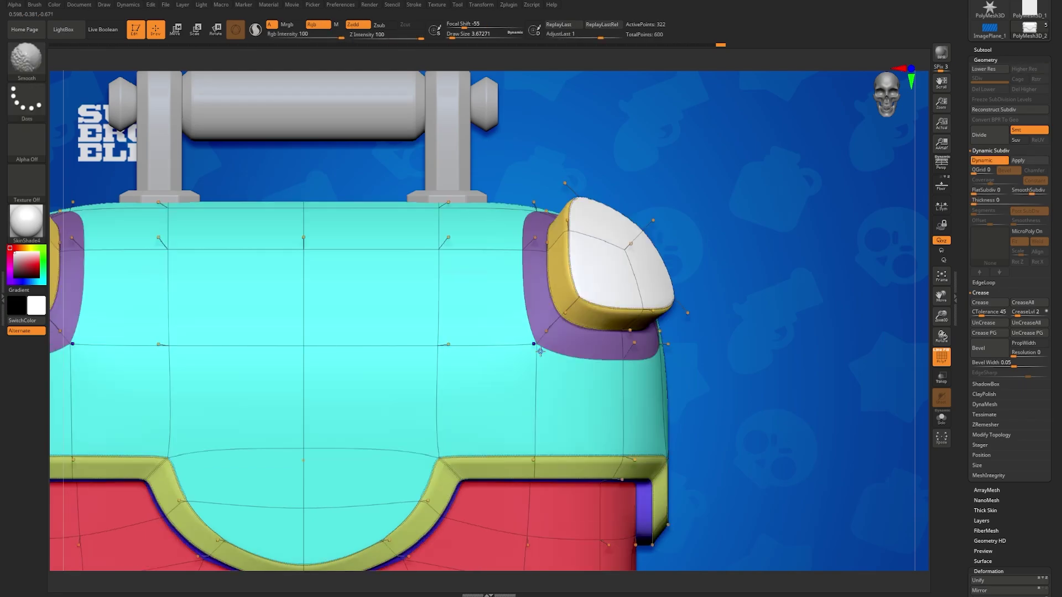
key(shift+f)
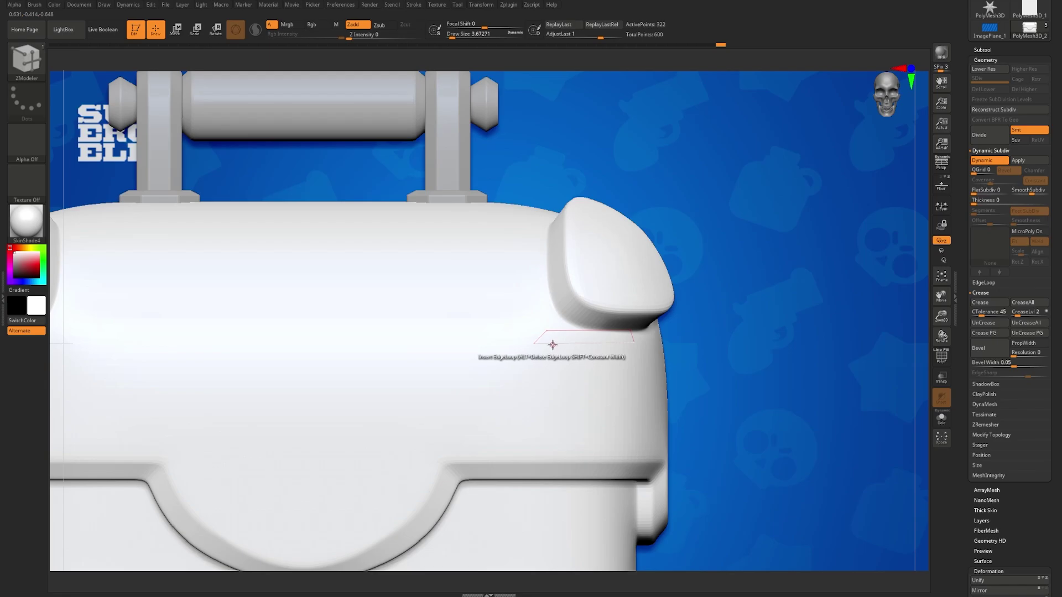
click(553, 345)
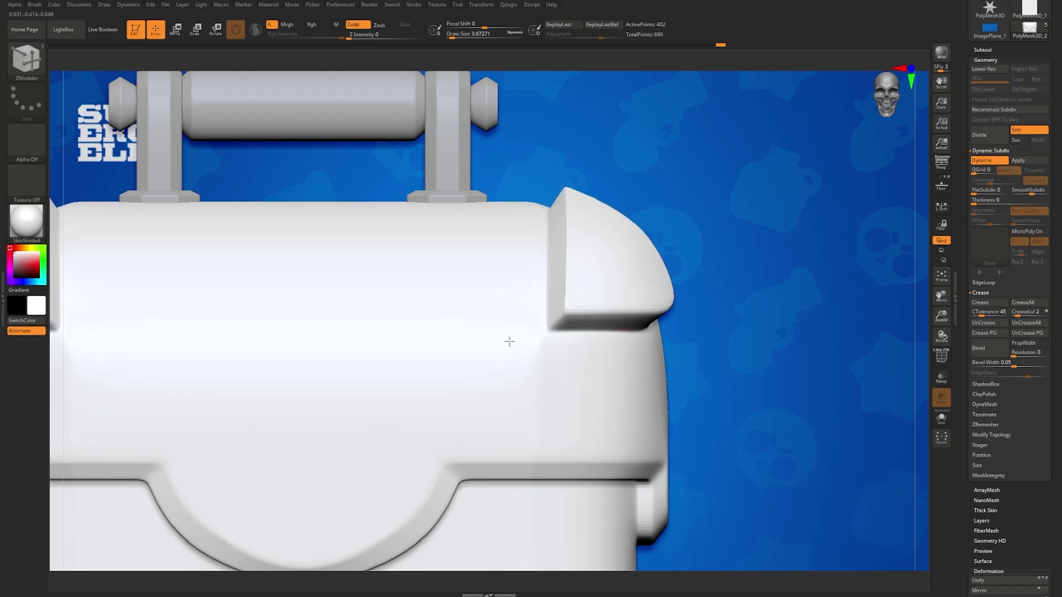
click(546, 346)
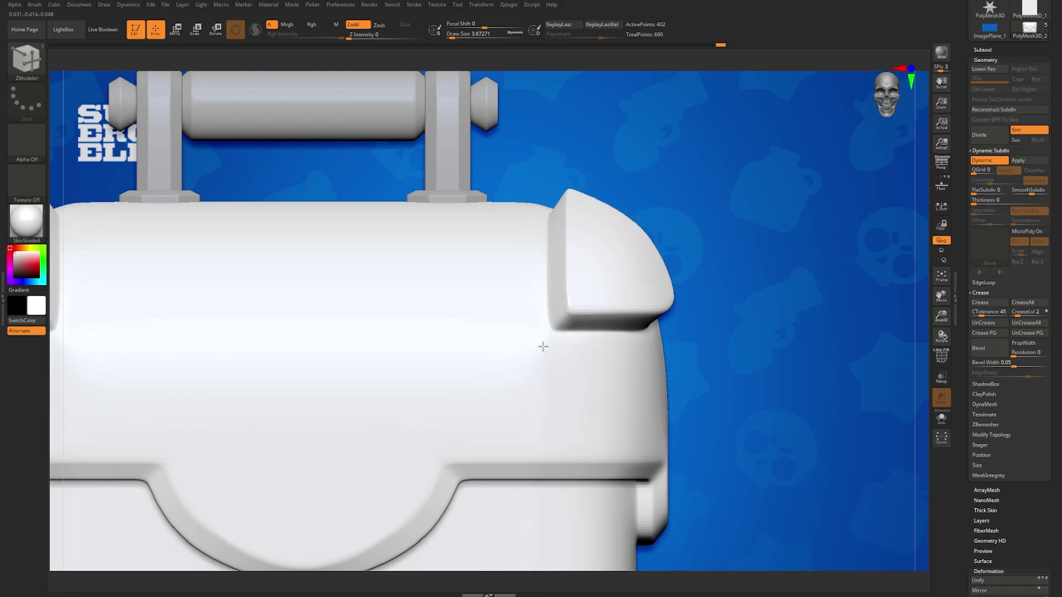
click(543, 346)
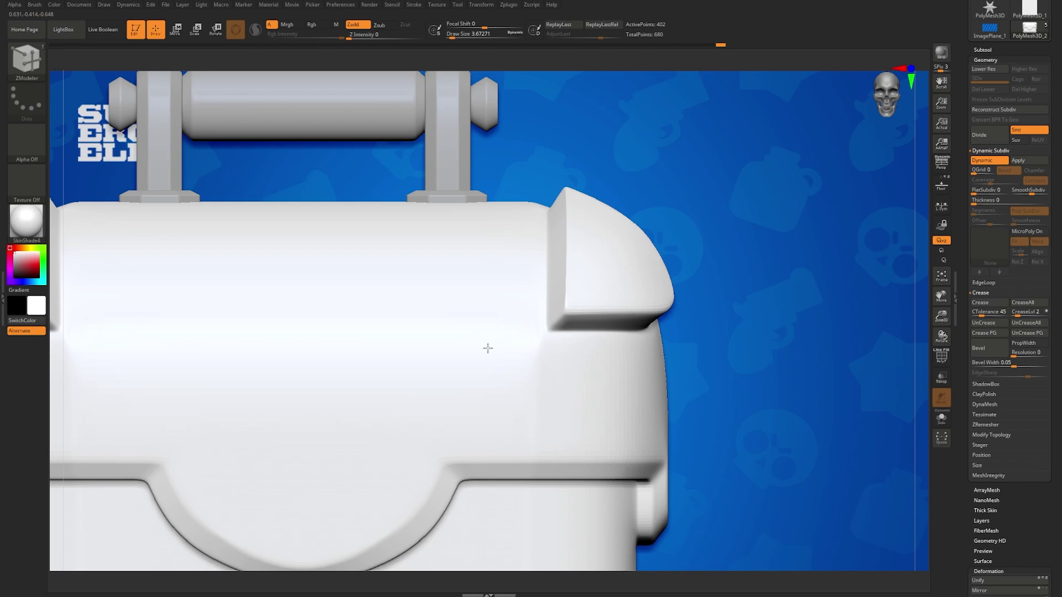
click(532, 352)
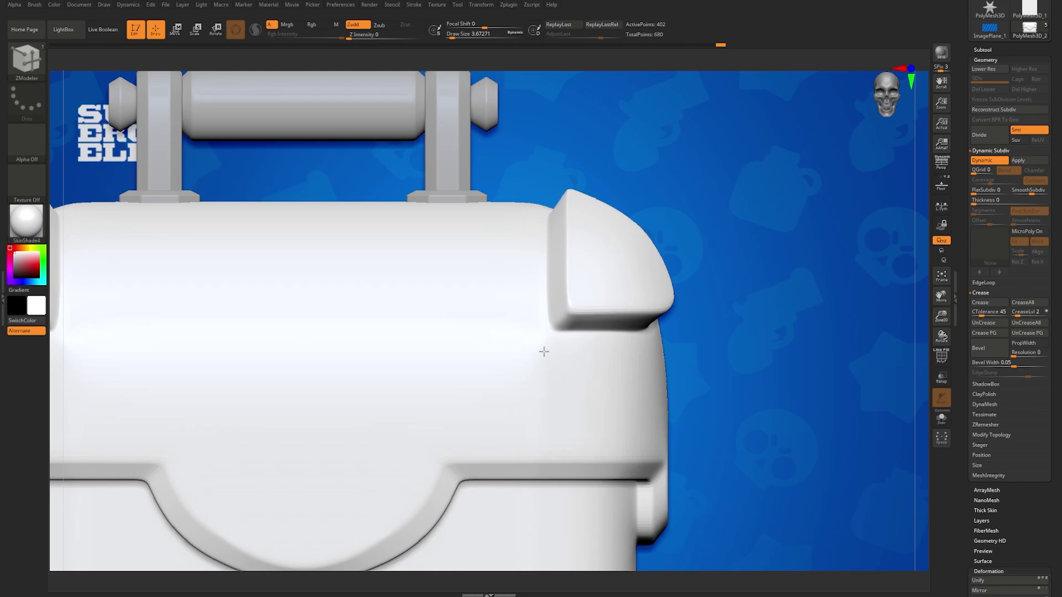
right_drag(548, 338, 517, 353)
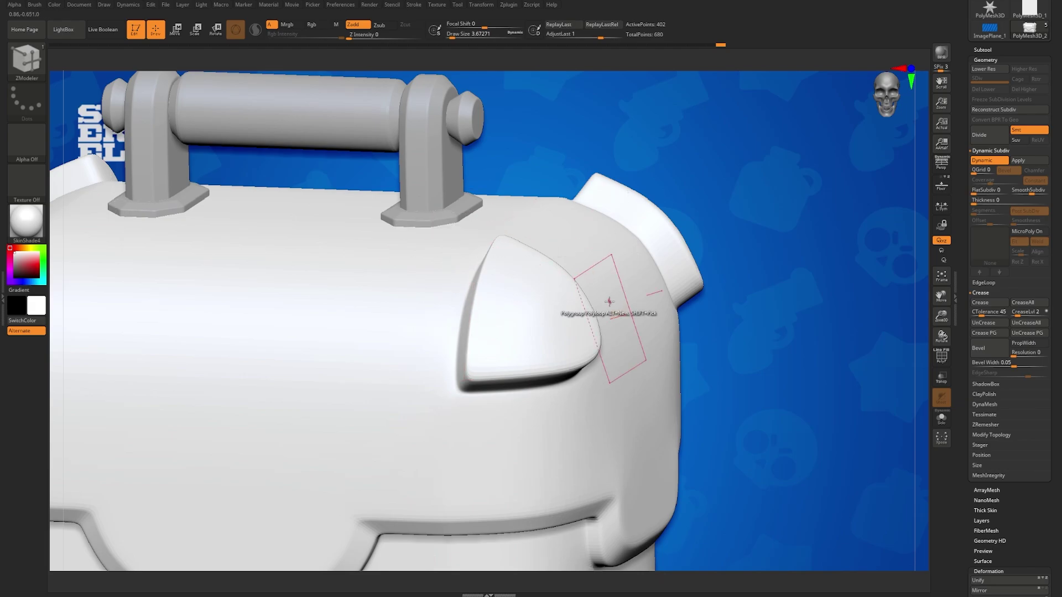
Step: Insert a single edge loop next to the upper corner guard on the case's narrow side, judging its position in the smoothed preview
right_drag(609, 301, 429, 336)
key(shift+f)
key(shift+d)
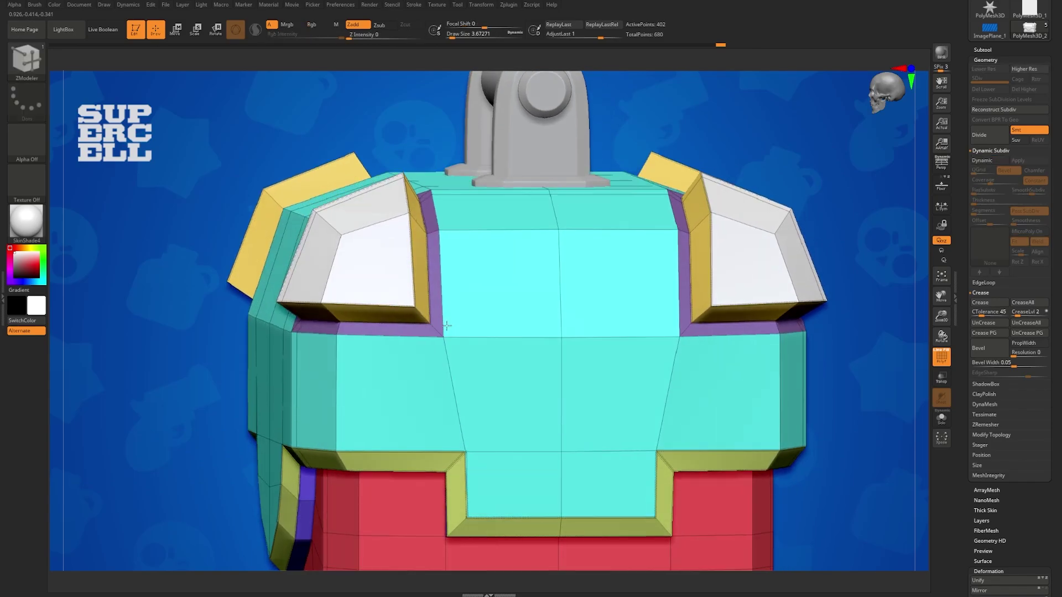
key(space)
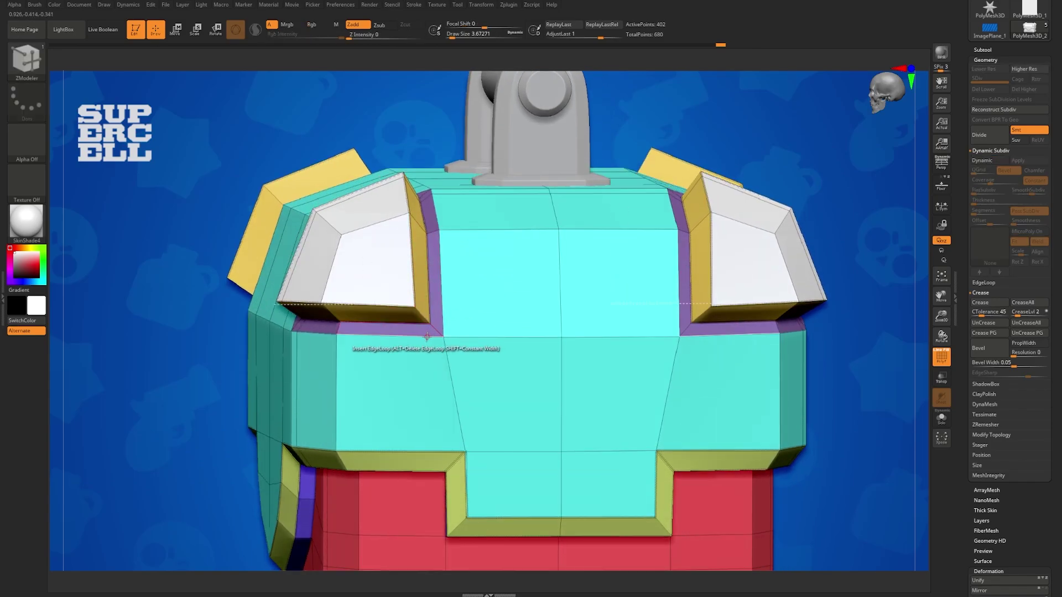
drag(429, 335, 432, 337)
key(ctrl+z)
key(d)
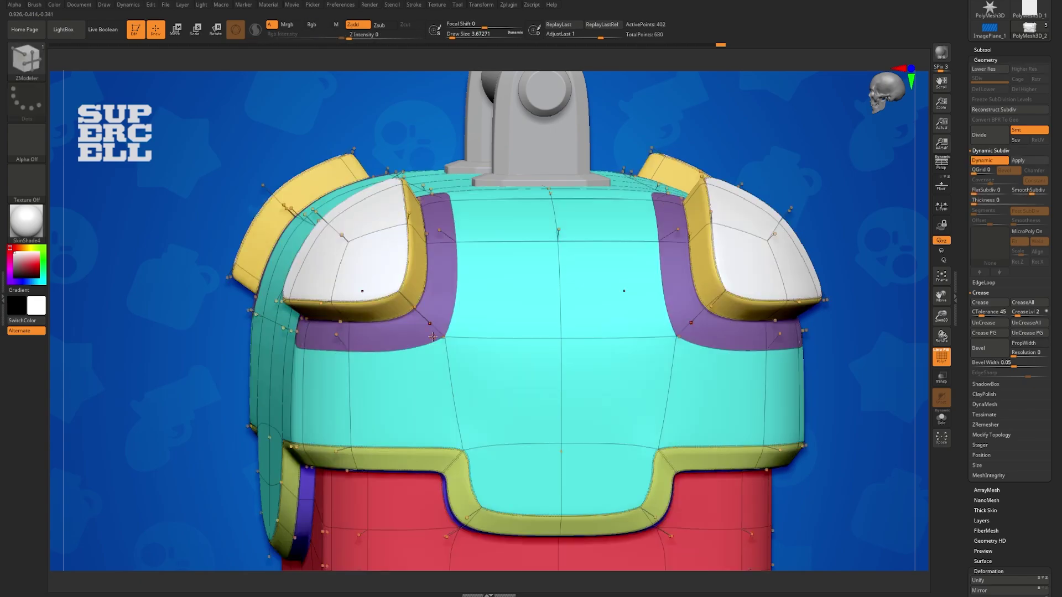
key(shift+f)
mouse_move(425, 339)
mouse_down()
mouse_move(459, 345)
mouse_move(433, 347)
mouse_up()
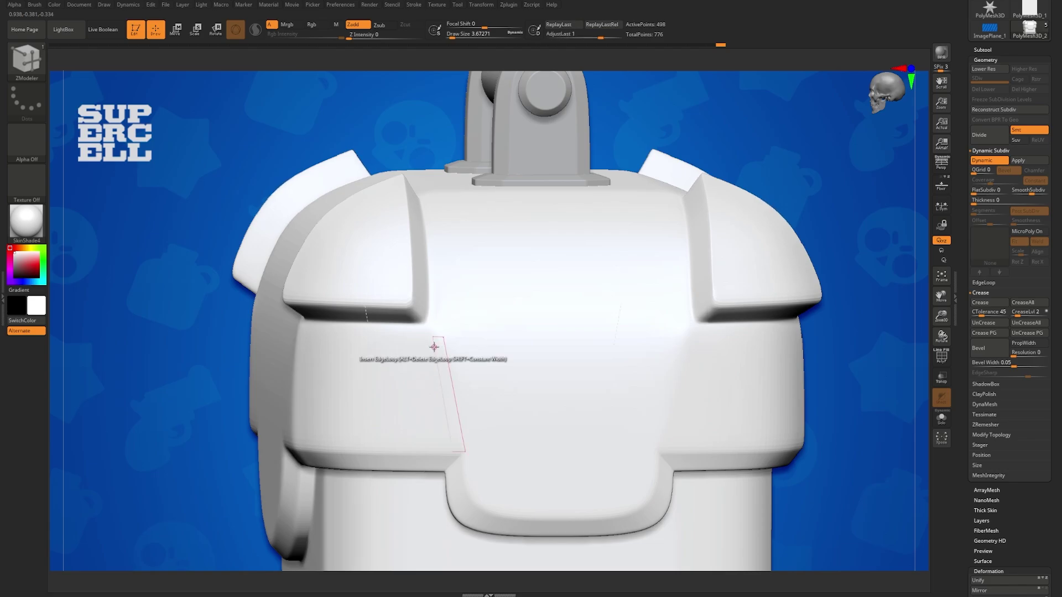
ctrl+right_drag(433, 347, 465, 334)
alt+right_drag(356, 283, 453, 319)
right_drag(523, 318, 457, 299)
Step: Mask the case above the lower corner guards, move the unmasked base down to match the reference image, and clear the mask
right_drag(520, 437, 553, 339)
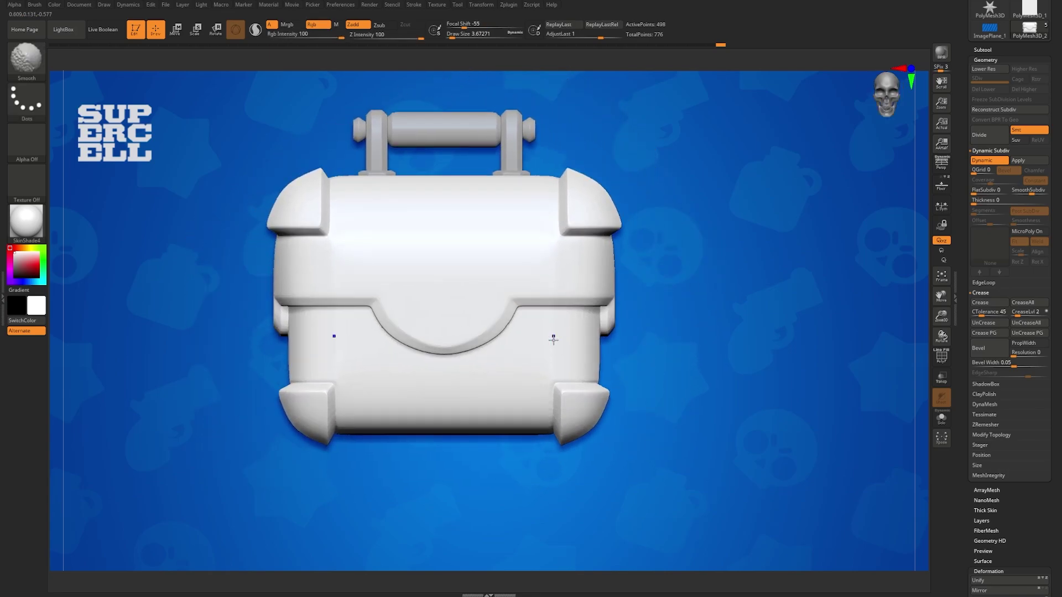
key(shift+d)
key(shift+f)
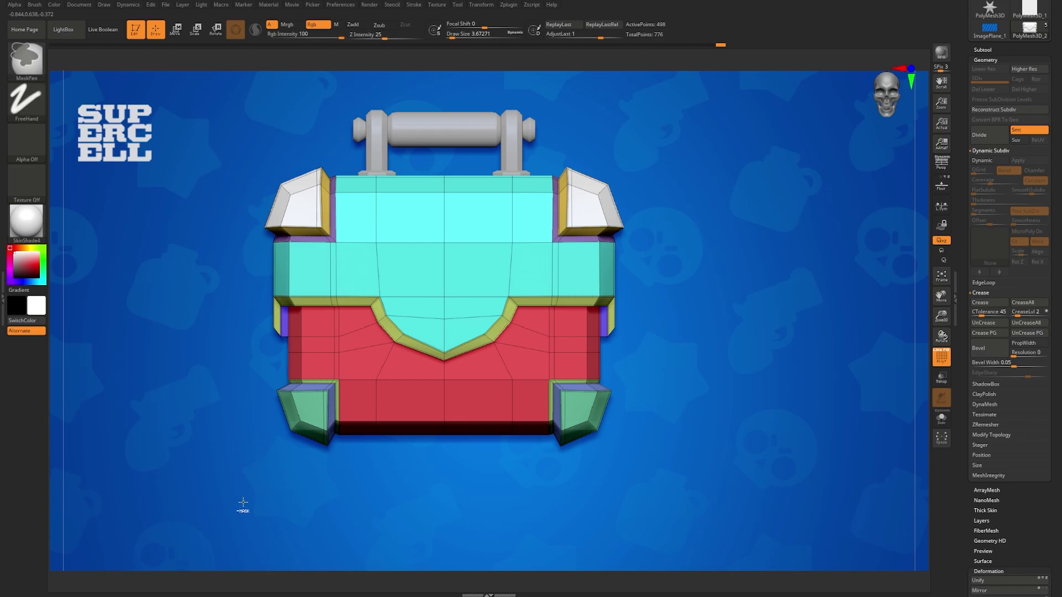
ctrl+drag(243, 503, 712, 369)
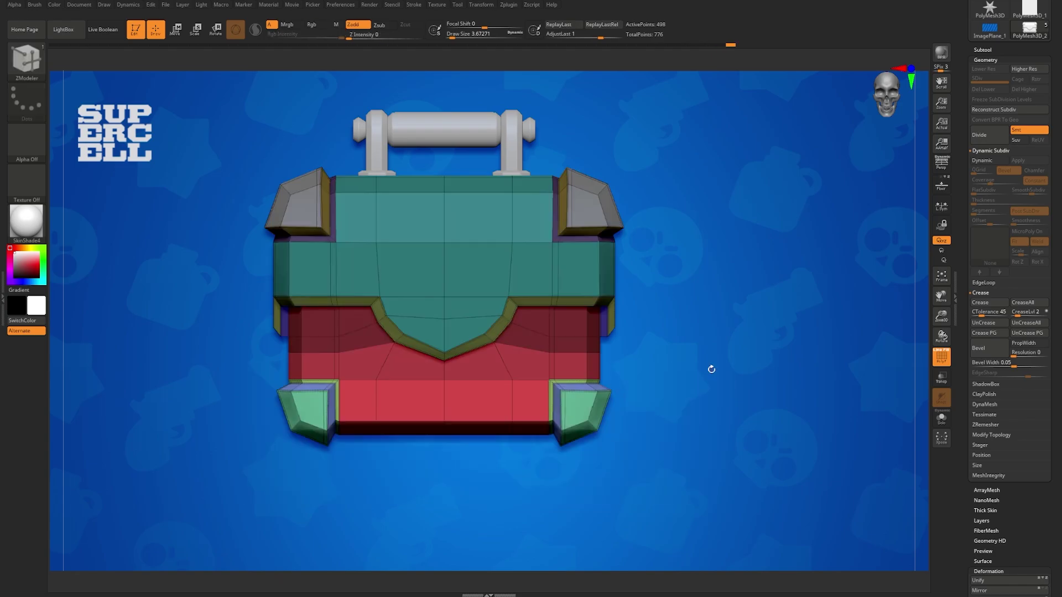
key(shift+p)
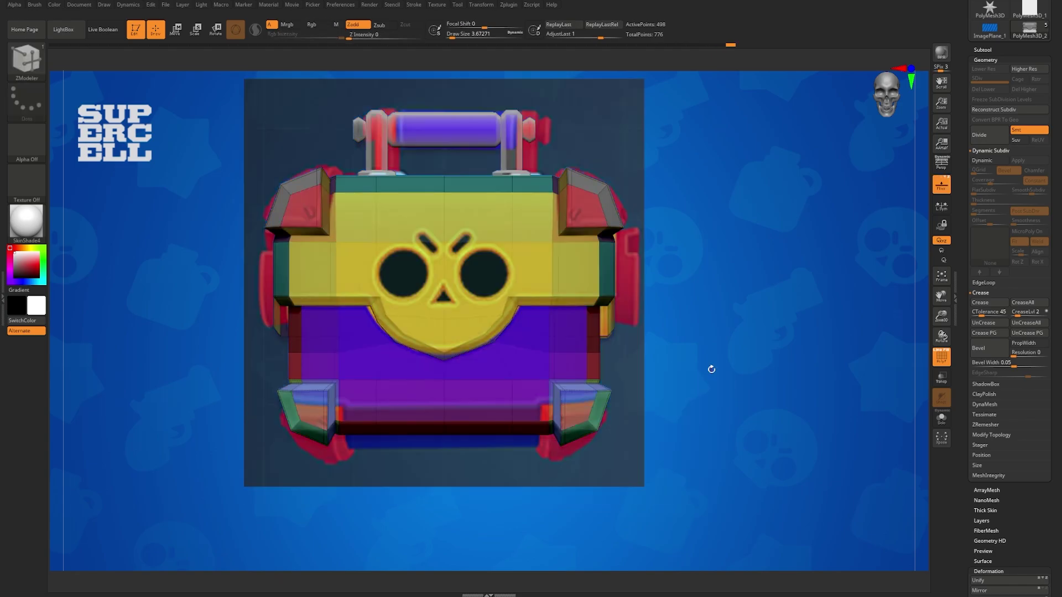
key(w)
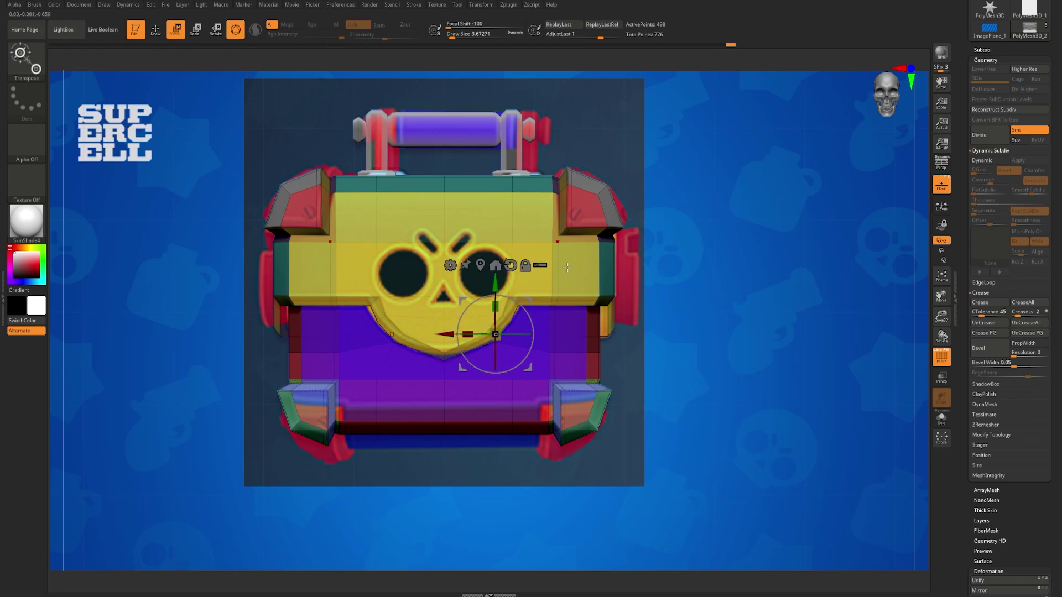
drag(497, 283, 508, 298)
key(q)
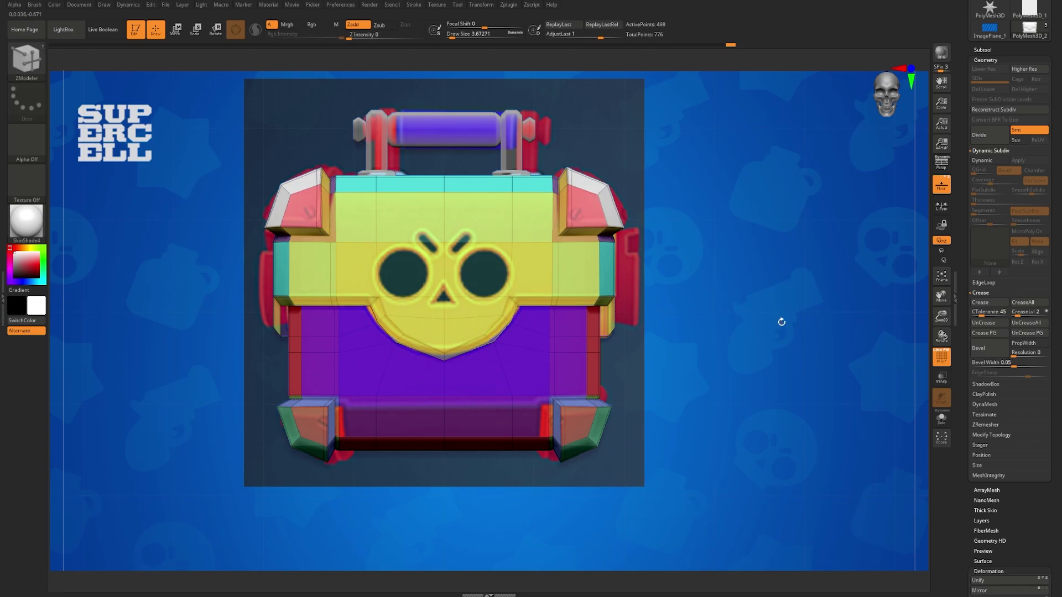
key(shift+p)
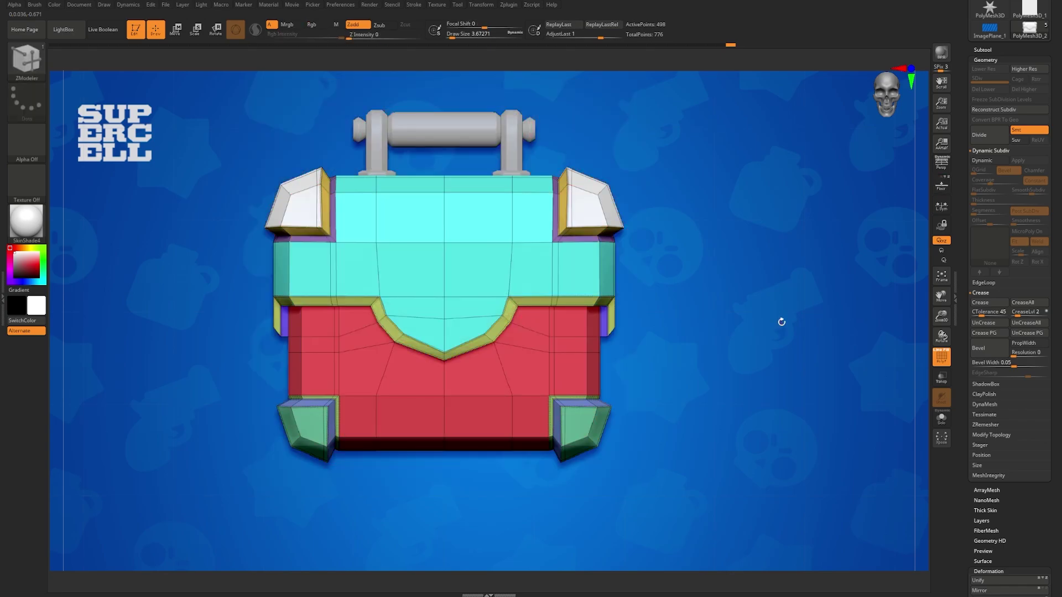
Step: Compare the smoothed case with the reference image from the front and slightly from both sides
key(d)
key(shift+f)
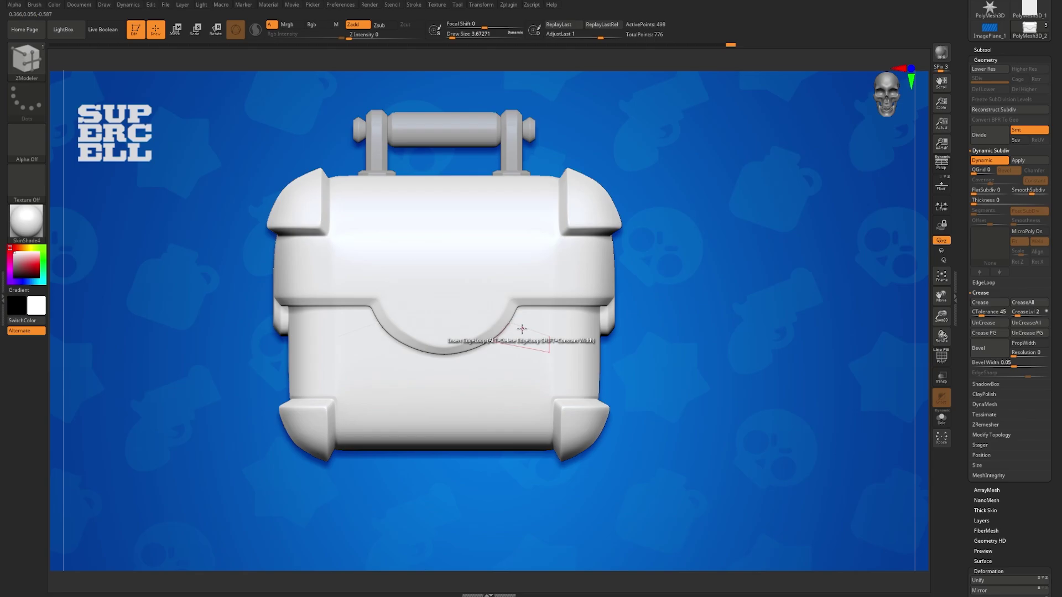
right_drag(443, 331, 497, 319)
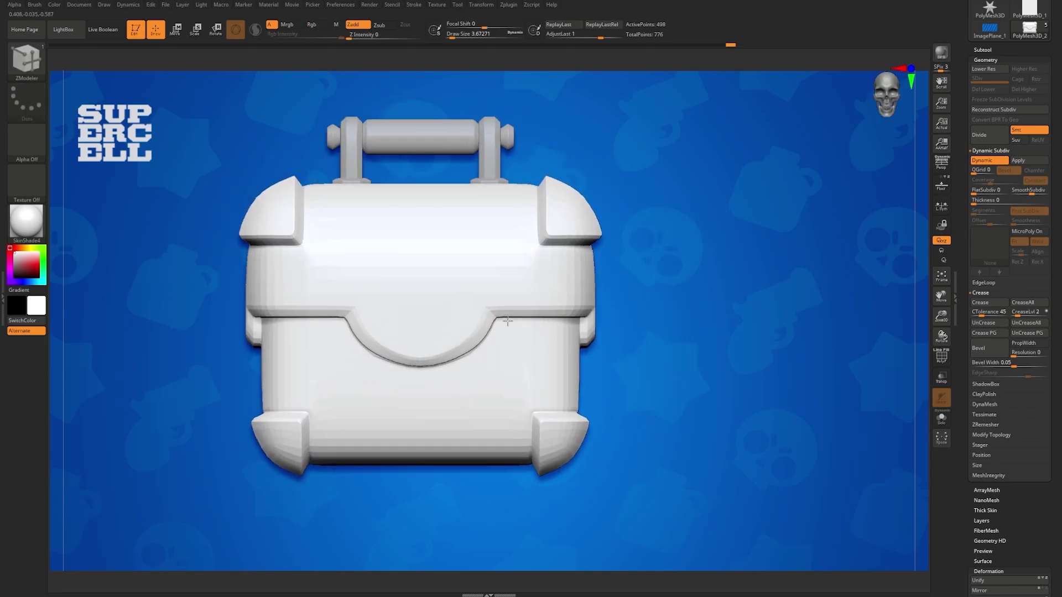
key(shift+p)
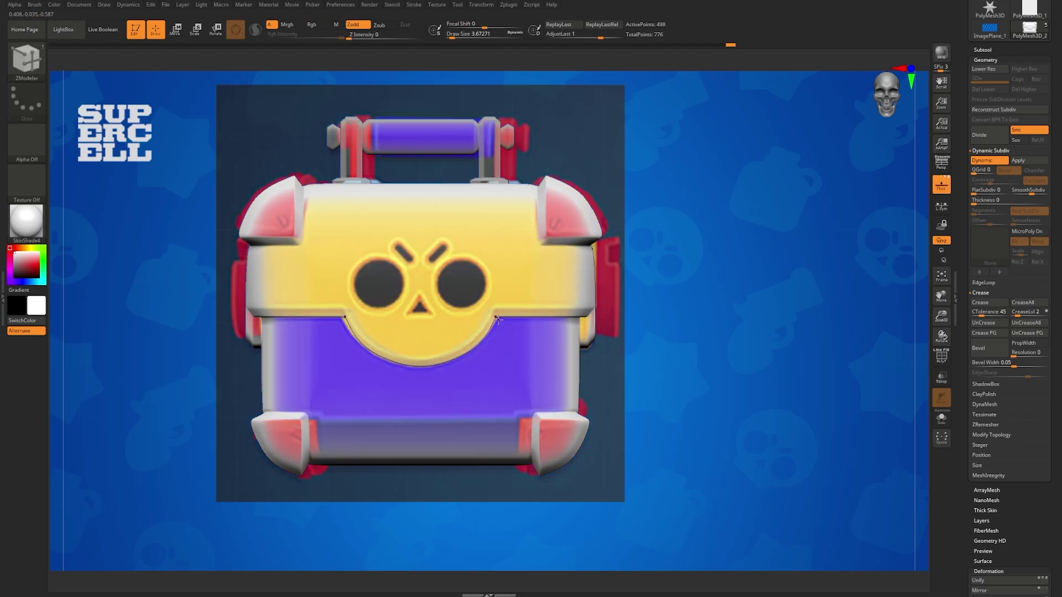
right_drag(468, 285, 288, 270)
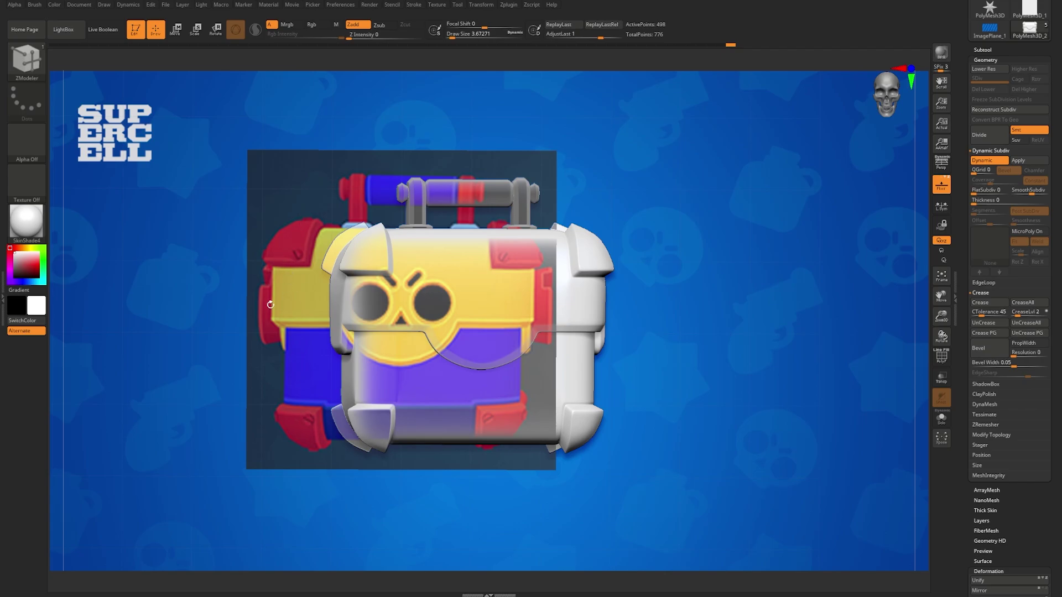
right_drag(253, 330, 723, 318)
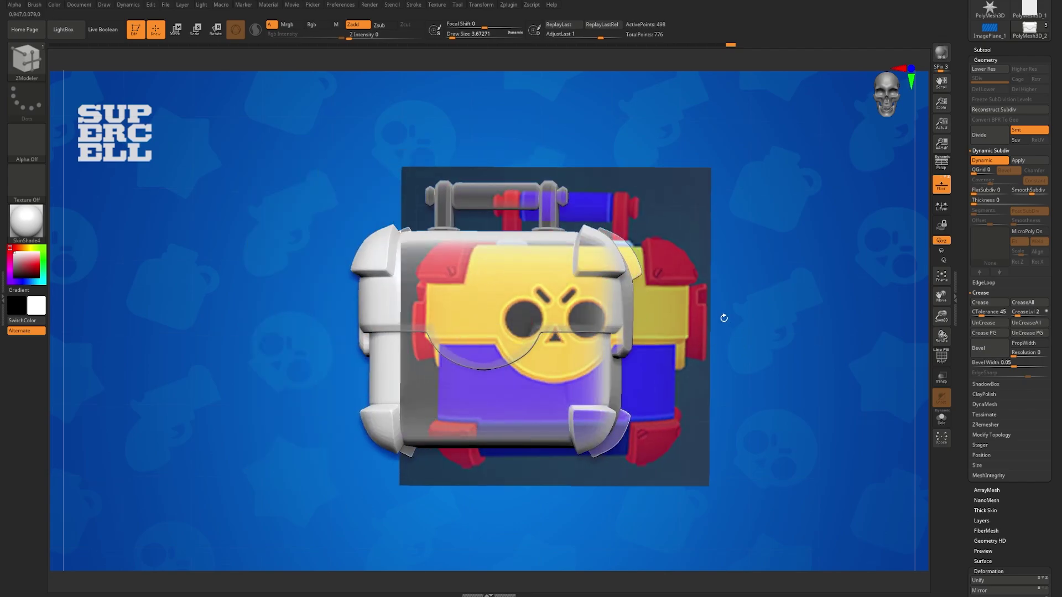
Step: Hide the reference image and choose the slotted screw Fasteners_4 from the IMM ModelKit brush
key(shift+p)
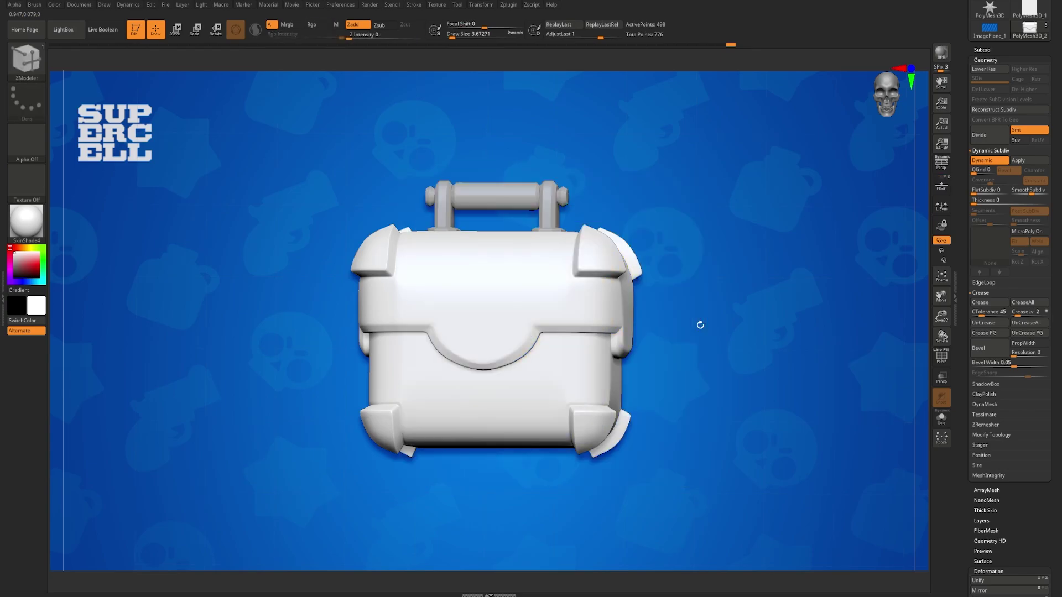
mouse_move(531, 310)
ctrl+right_down()
mouse_move(514, 322)
mouse_move(524, 326)
ctrl+right_up()
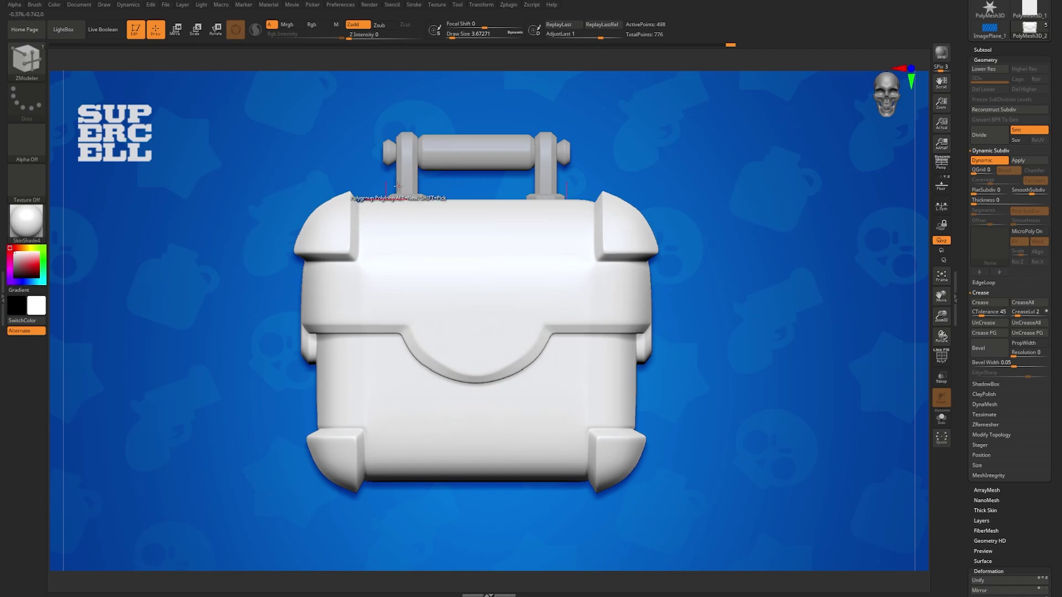
key(b)
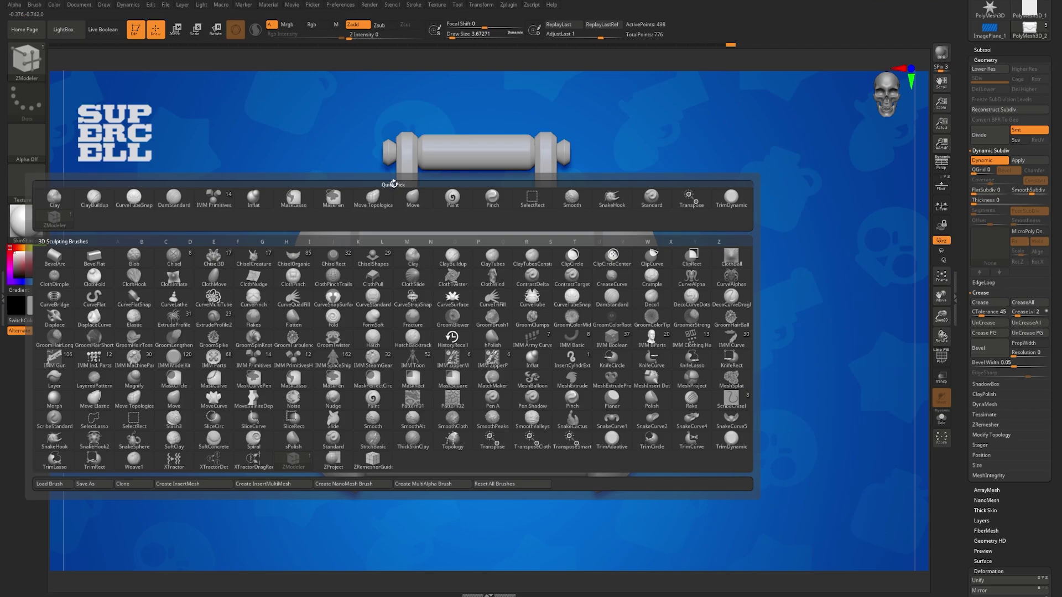
key(i)
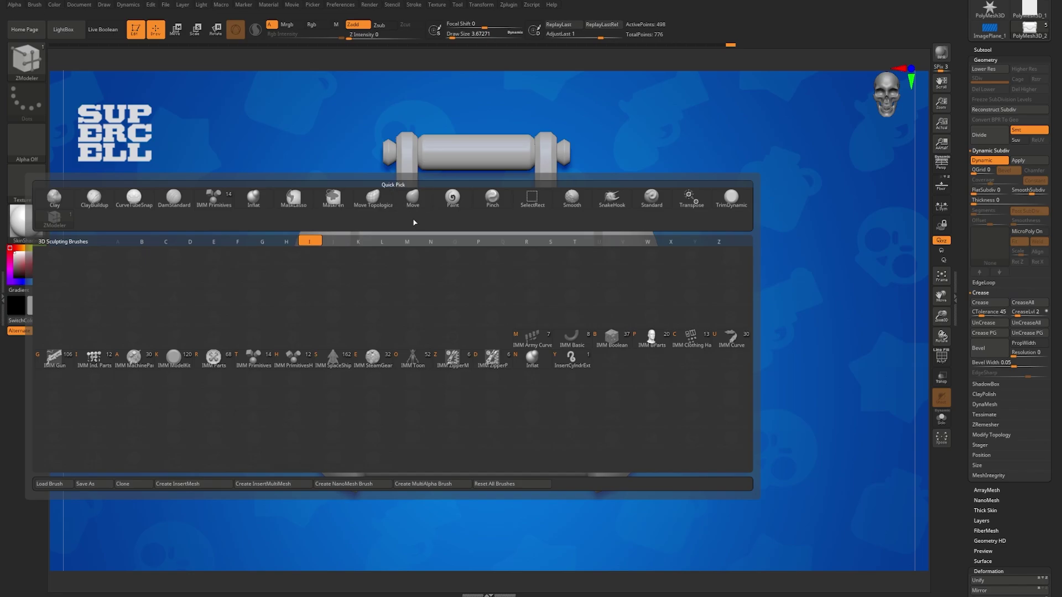
mouse_move(526, 334)
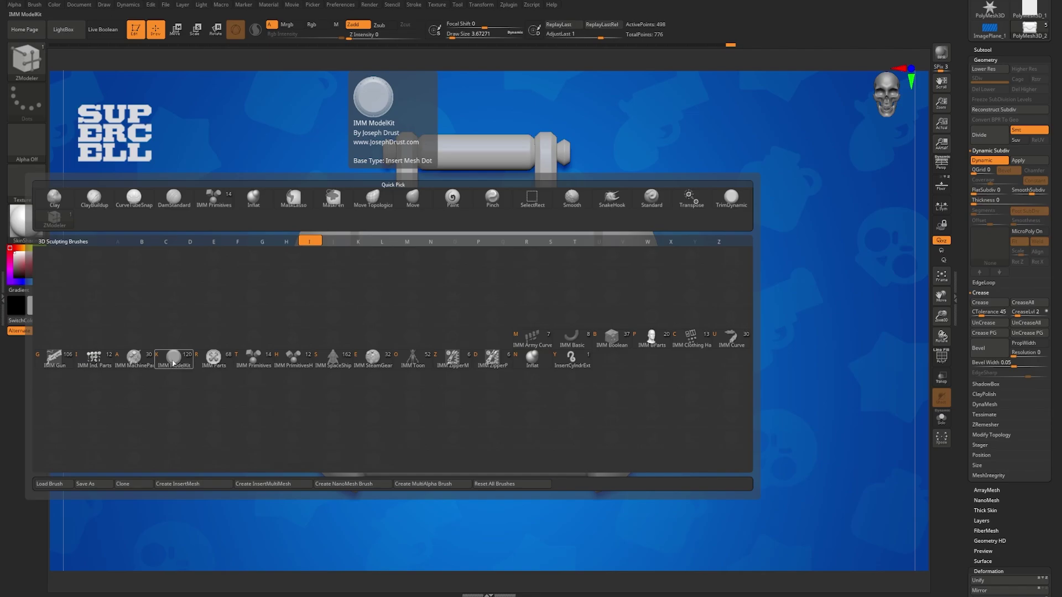
click(172, 363)
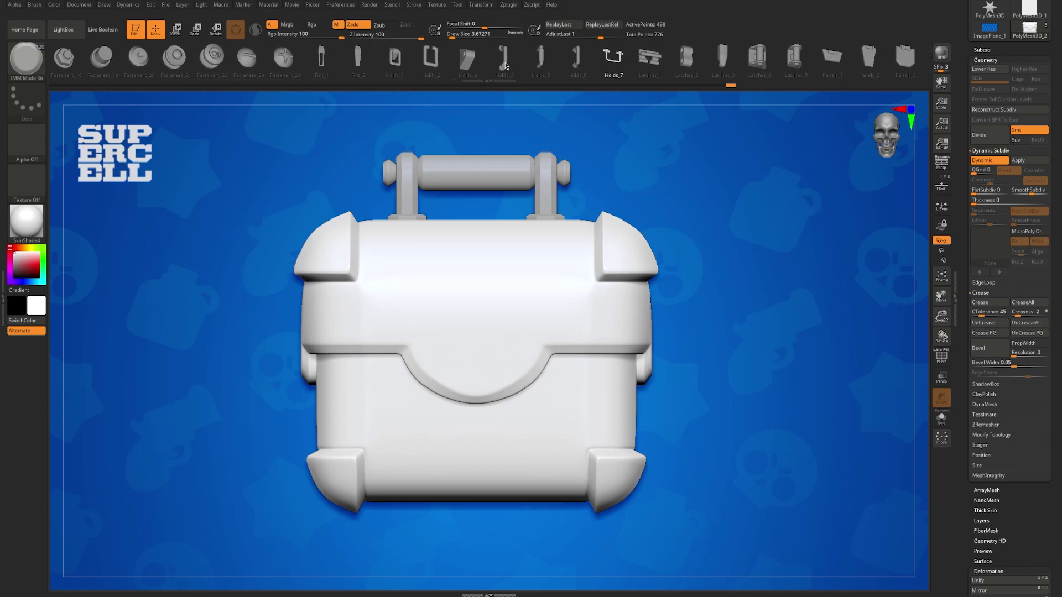
scroll(637, 60, right, 5)
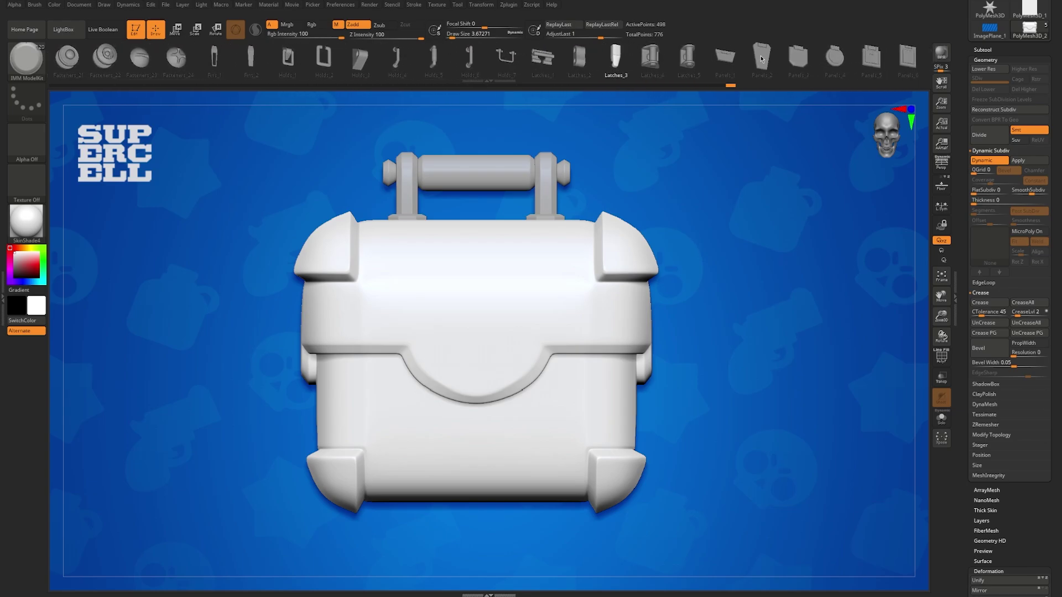
drag(673, 68, 630, 58)
drag(421, 68, 514, 70)
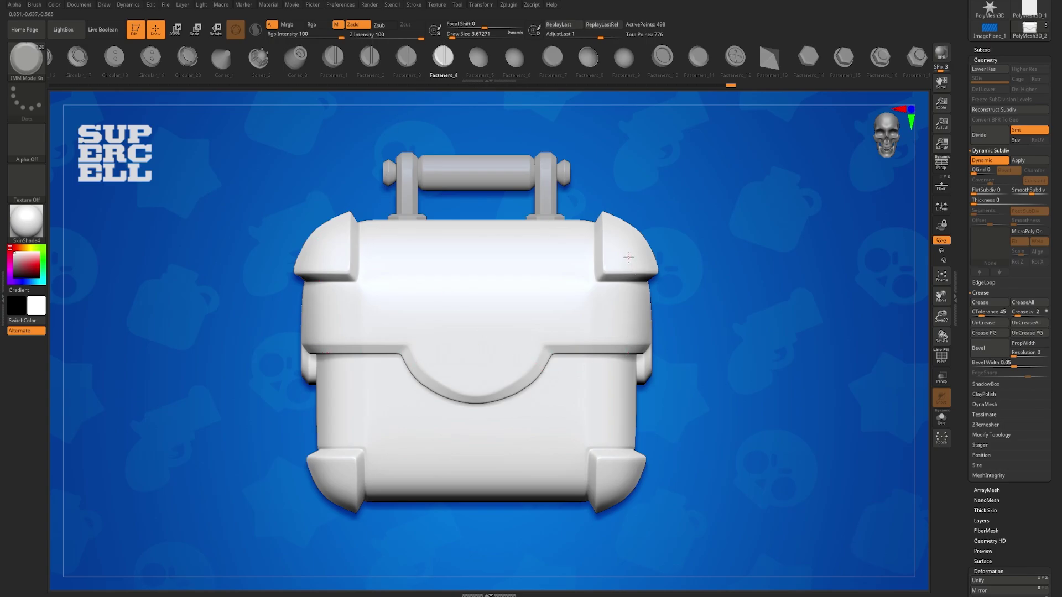
Step: Set the draw size to about 18.46 and insert a small slotted screw at the front lower corner of the upper corner guard
ctrl+right_drag(629, 257, 488, 360)
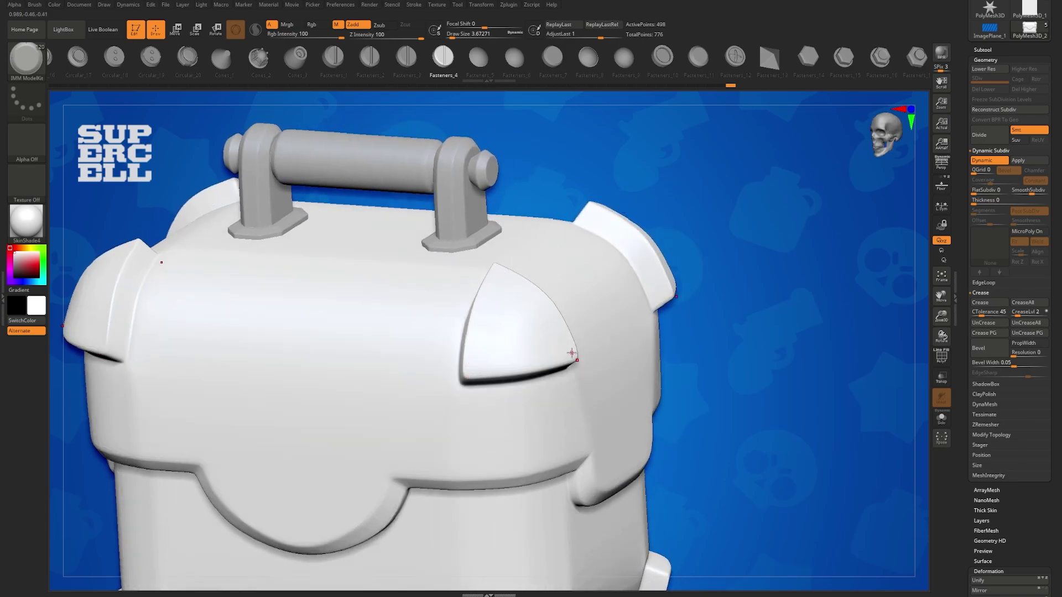
right_drag(500, 339, 497, 344)
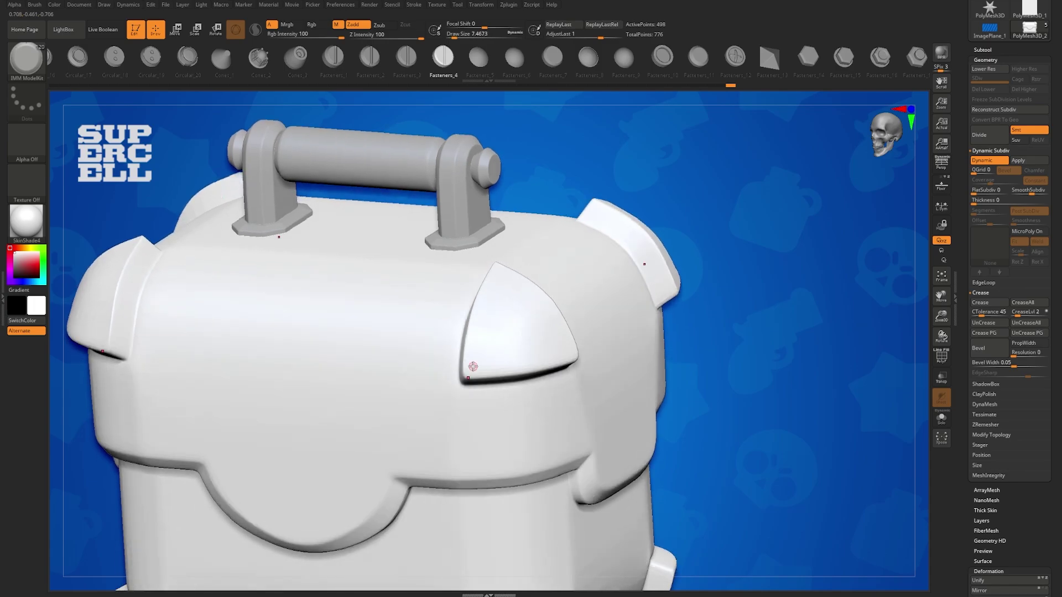
key(s)
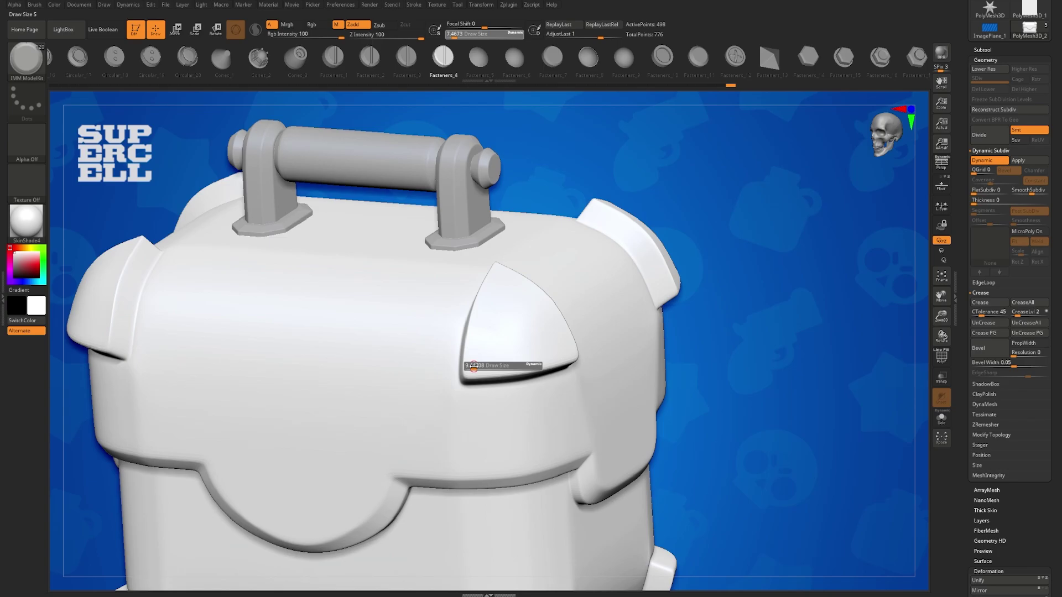
drag(474, 367, 477, 367)
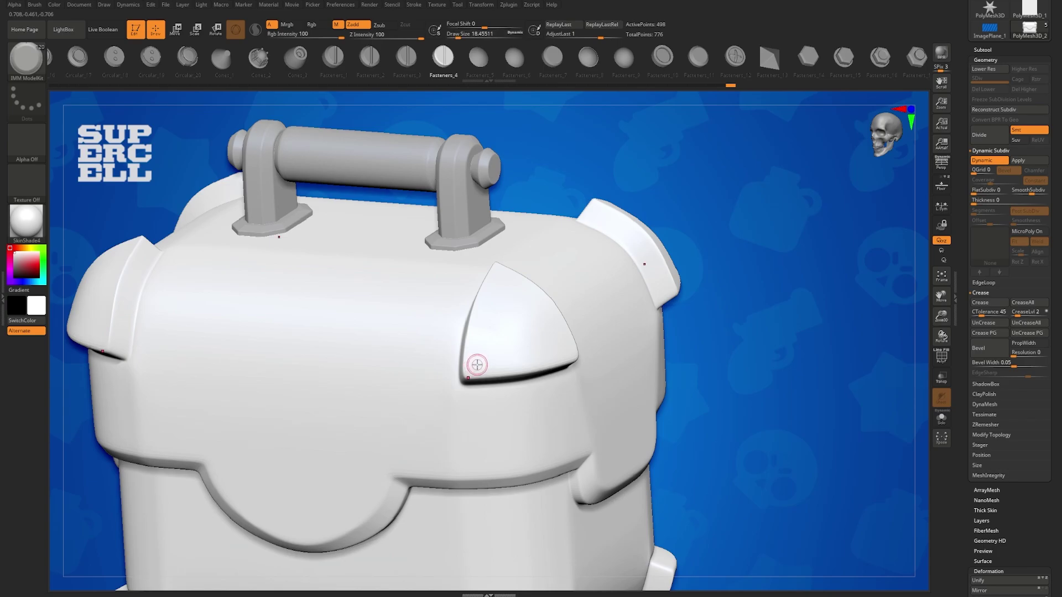
mouse_move(477, 365)
right_down()
mouse_move(469, 370)
mouse_move(466, 346)
mouse_move(487, 353)
right_up()
right_click(487, 353)
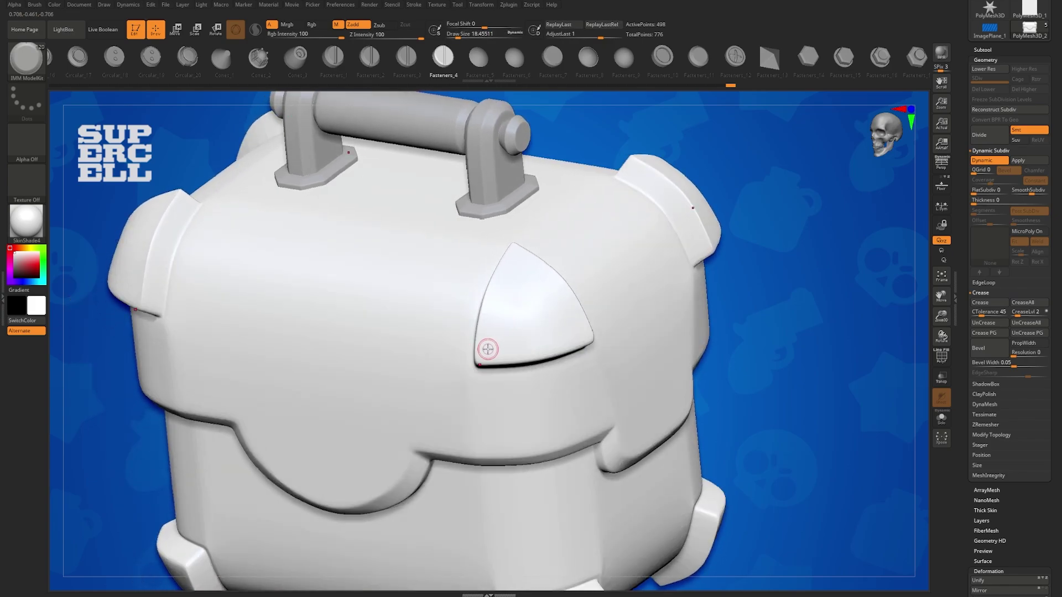
mouse_move(488, 349)
mouse_down()
mouse_move(505, 378)
mouse_move(443, 377)
mouse_move(468, 387)
mouse_move(479, 376)
mouse_move(490, 389)
mouse_up()
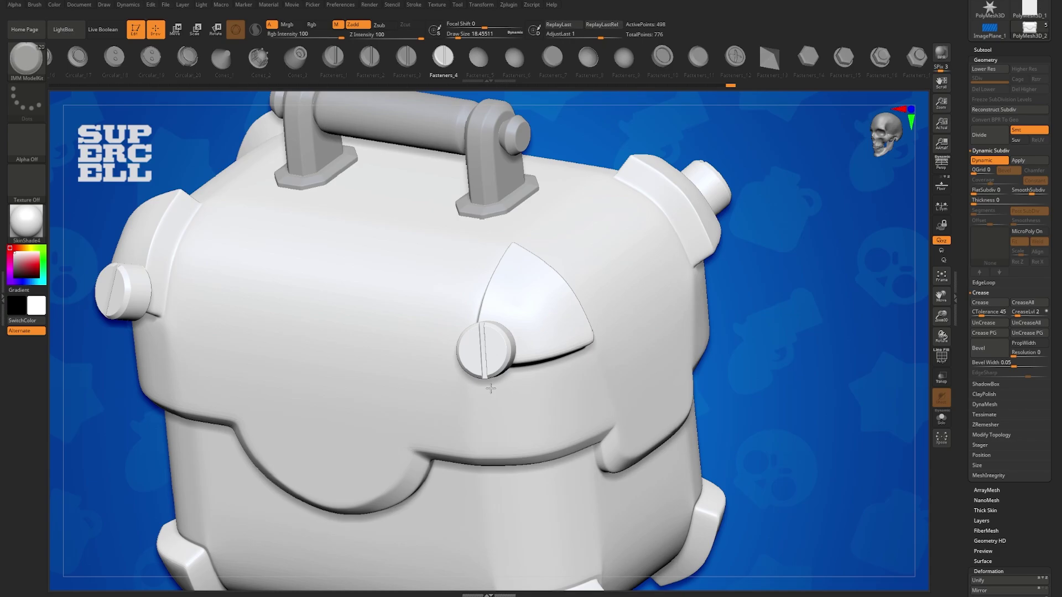
drag(490, 389, 520, 370)
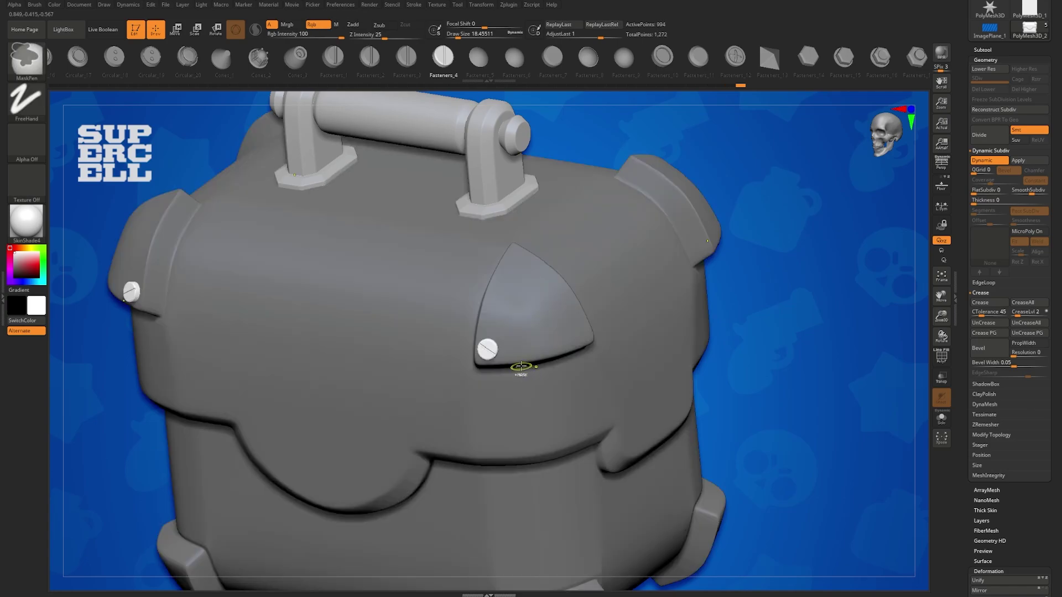
Step: Insert matching slotted screws at the top corner and the side lower corner of the upper corner guard
right_drag(522, 310, 518, 327)
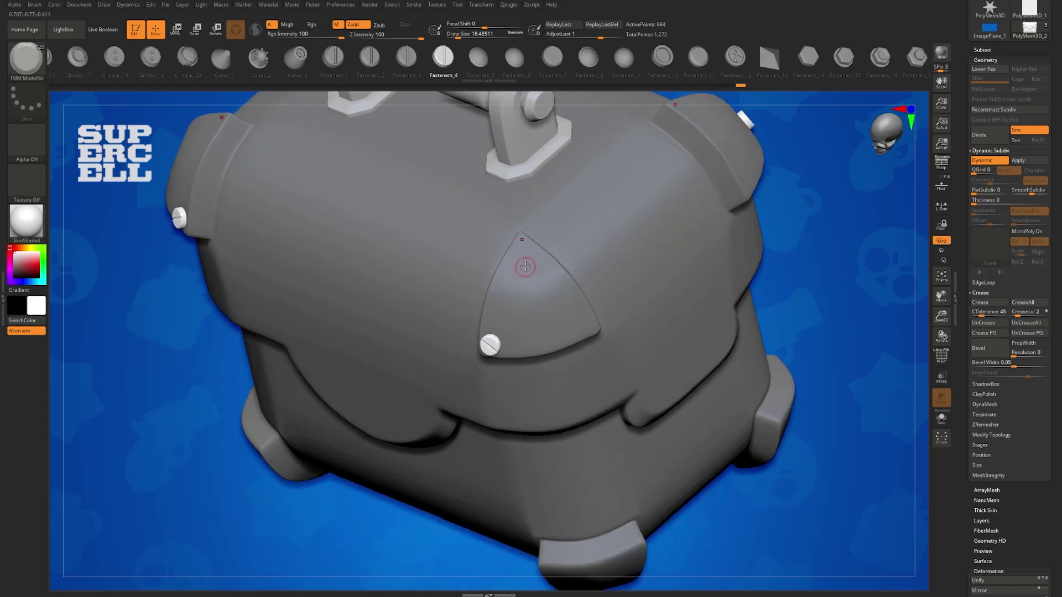
click(523, 250)
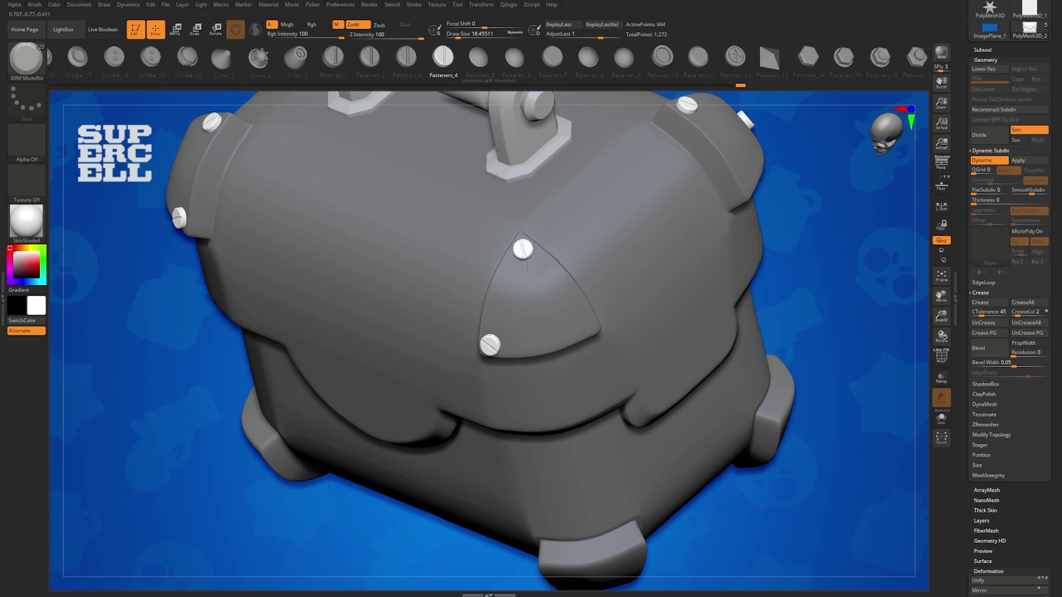
right_drag(521, 276, 527, 289)
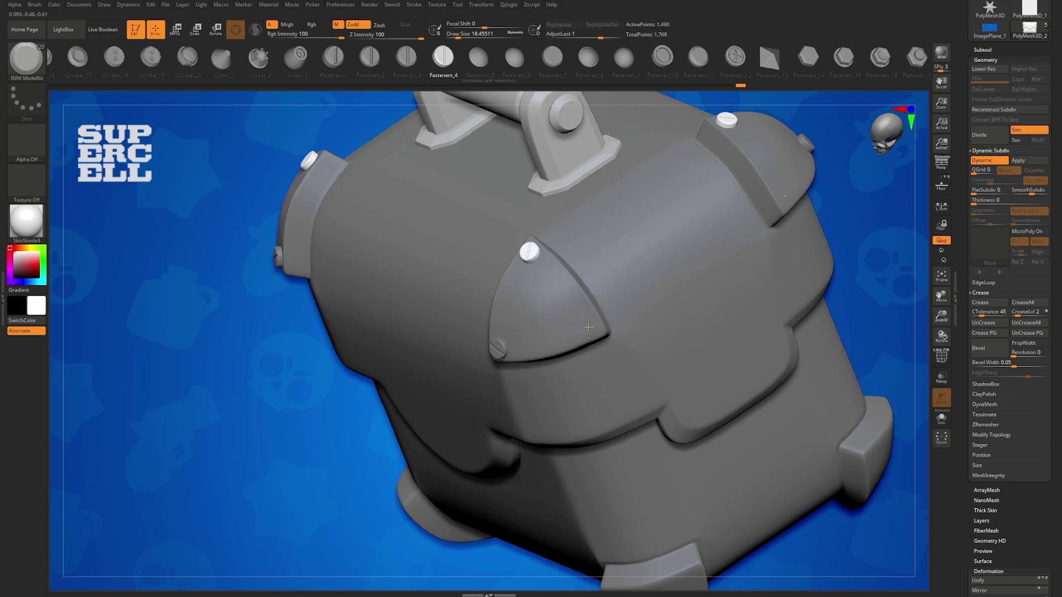
click(589, 327)
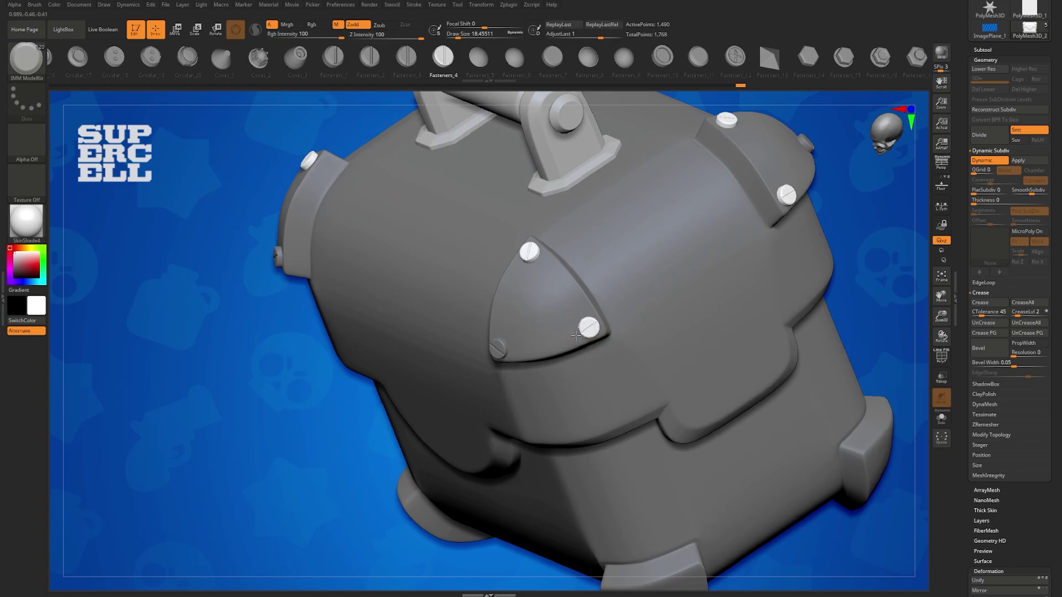
Step: Insert slotted screws at all three corners of the lower corner guard: front, bottom tip and side
right_drag(576, 335, 525, 439)
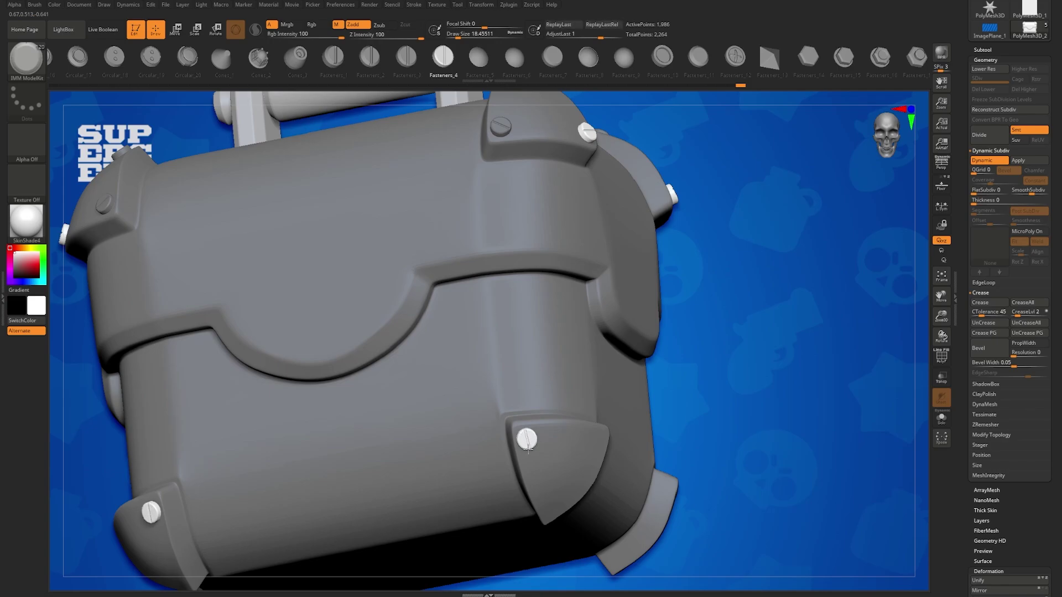
click(543, 501)
click(550, 511)
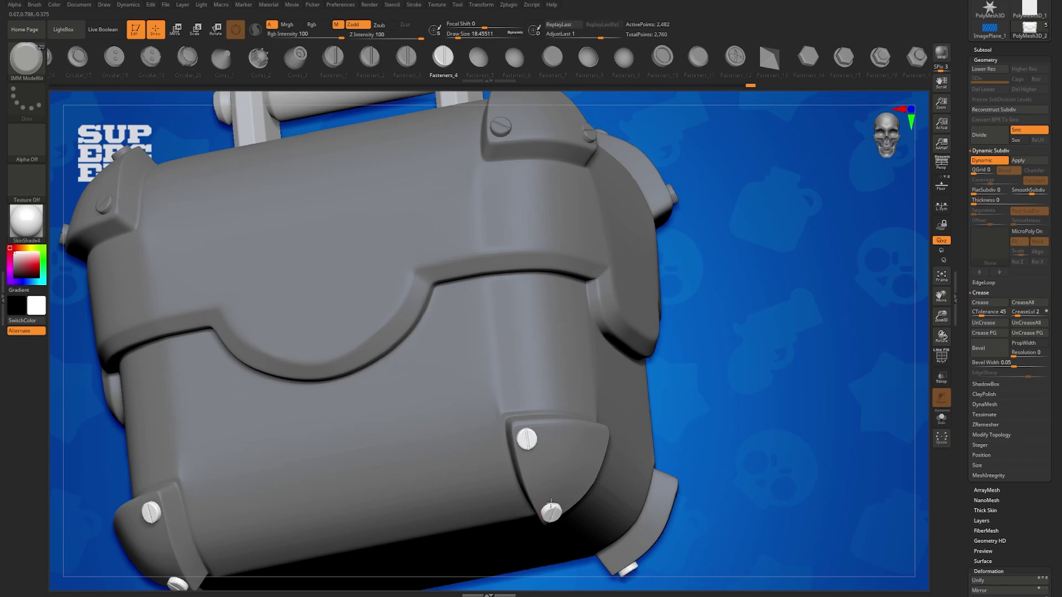
right_drag(552, 501, 501, 458)
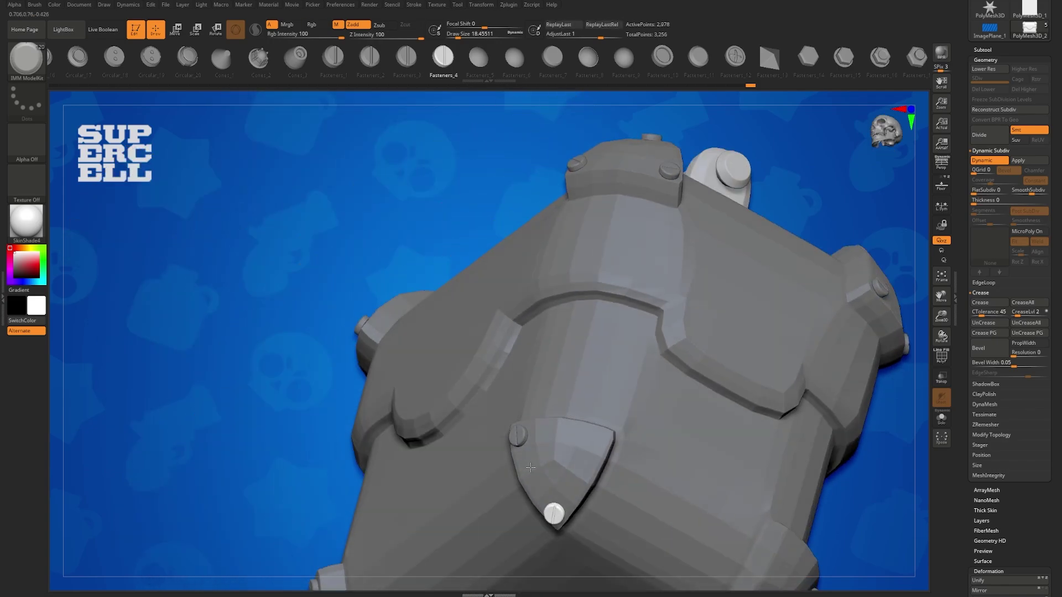
click(596, 438)
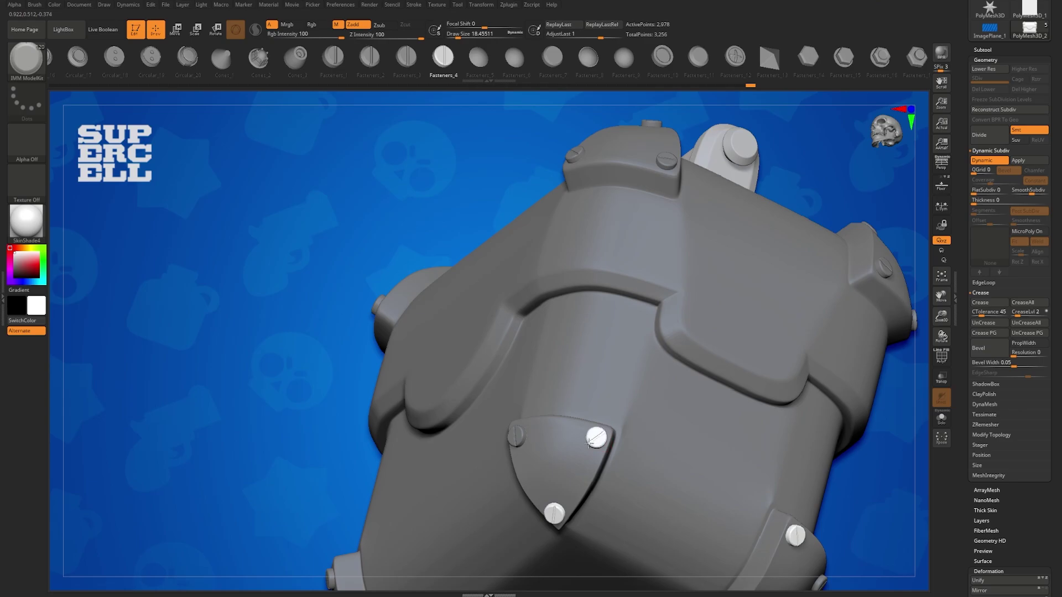
Step: Clear the mask from the case and check the screws on all corner guards from the front
right_drag(582, 445, 535, 353)
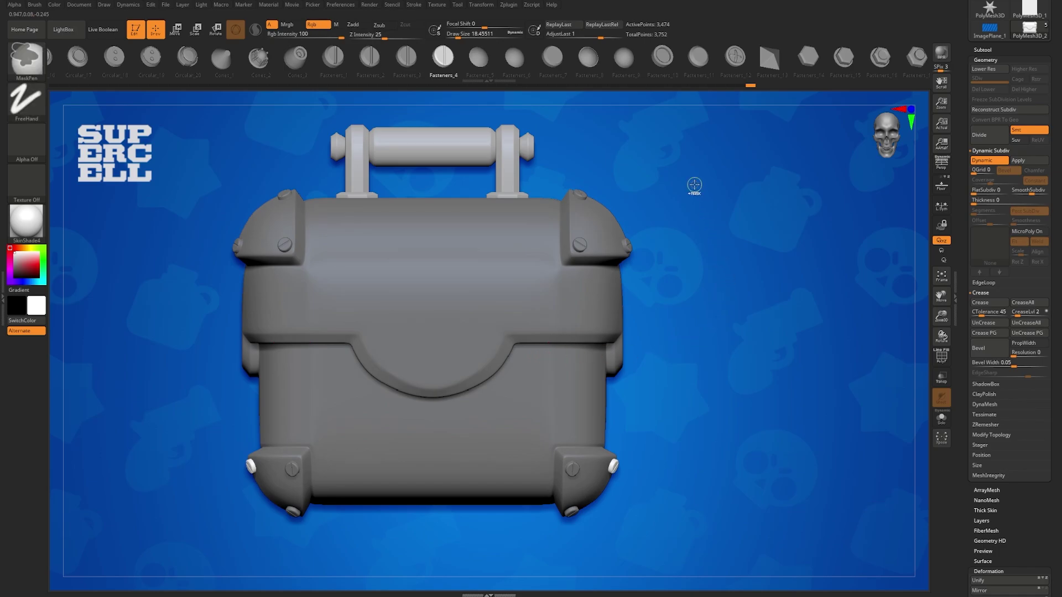
ctrl+drag(694, 185, 744, 299)
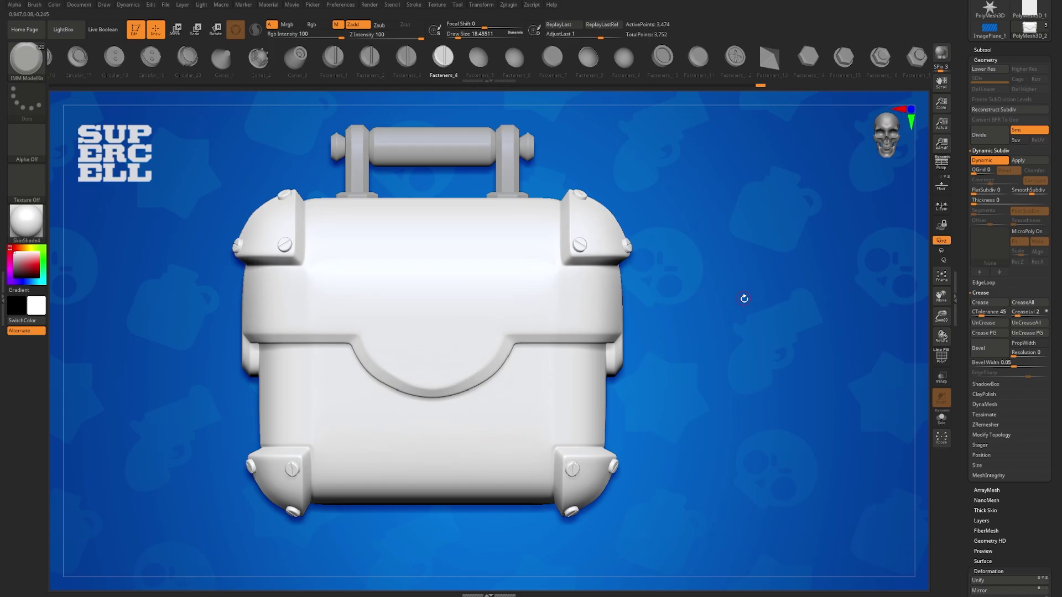
alt+drag(712, 262, 724, 281)
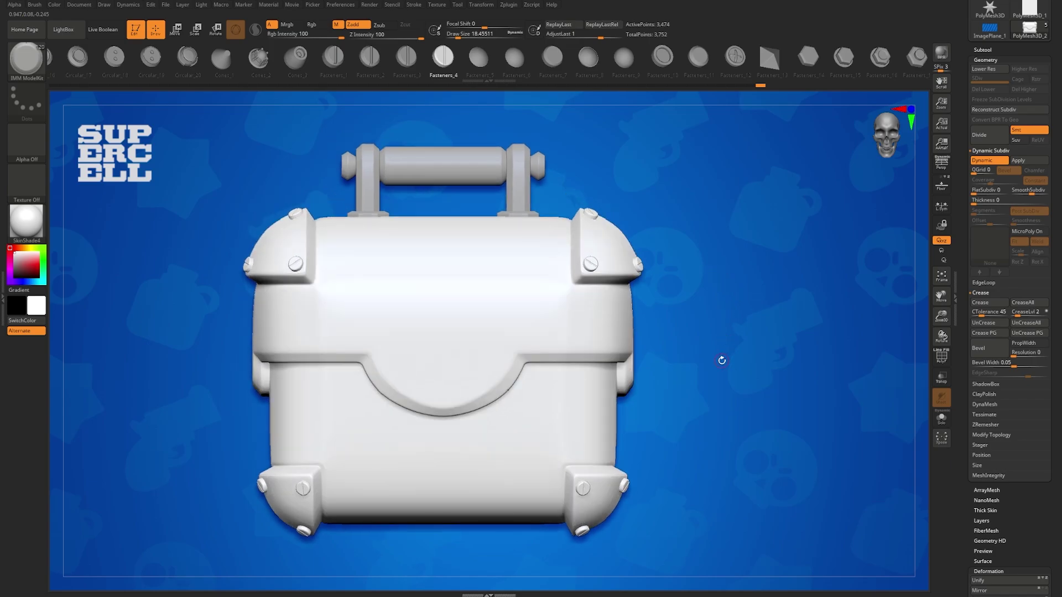
mouse_move(722, 360)
mouse_down()
mouse_move(711, 372)
mouse_move(559, 365)
mouse_move(481, 341)
mouse_move(458, 360)
mouse_move(477, 344)
mouse_move(476, 362)
mouse_move(500, 379)
mouse_move(493, 360)
mouse_move(470, 379)
mouse_move(492, 364)
mouse_move(488, 380)
mouse_up()
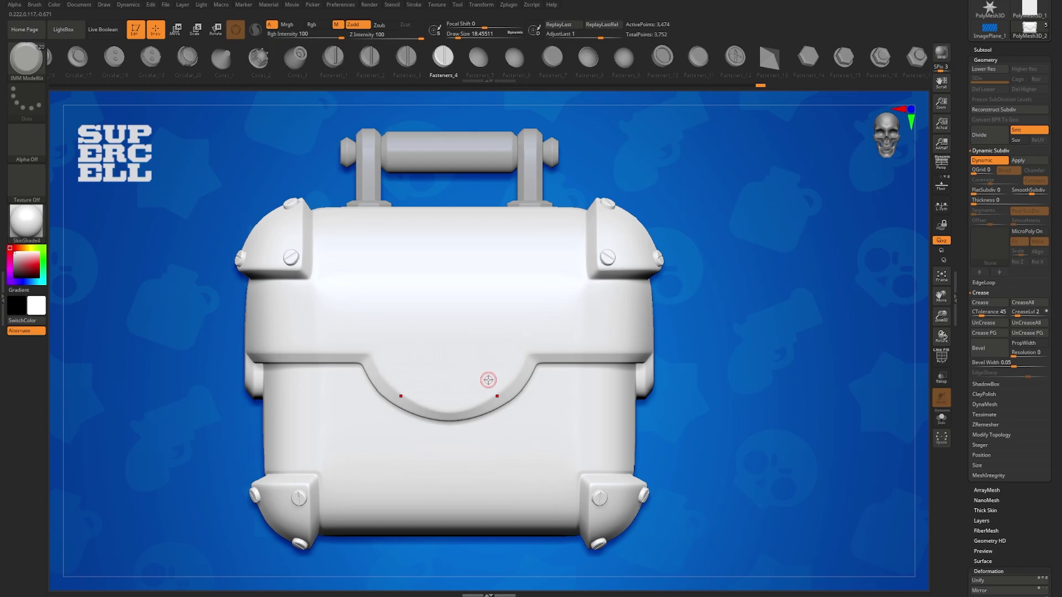
Step: Show the unsmoothed case with its wireframe and, using ZModeler at a draw size of about 11.69, slide the front flap's lower centre point
key(shift+f)
key(shift+d)
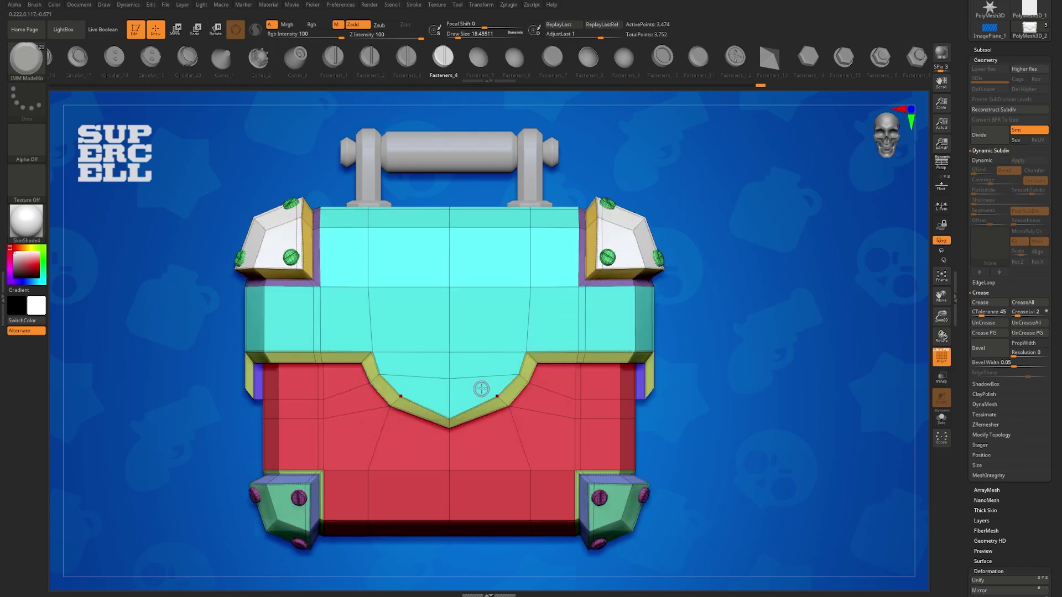
scroll(467, 397, up, 3)
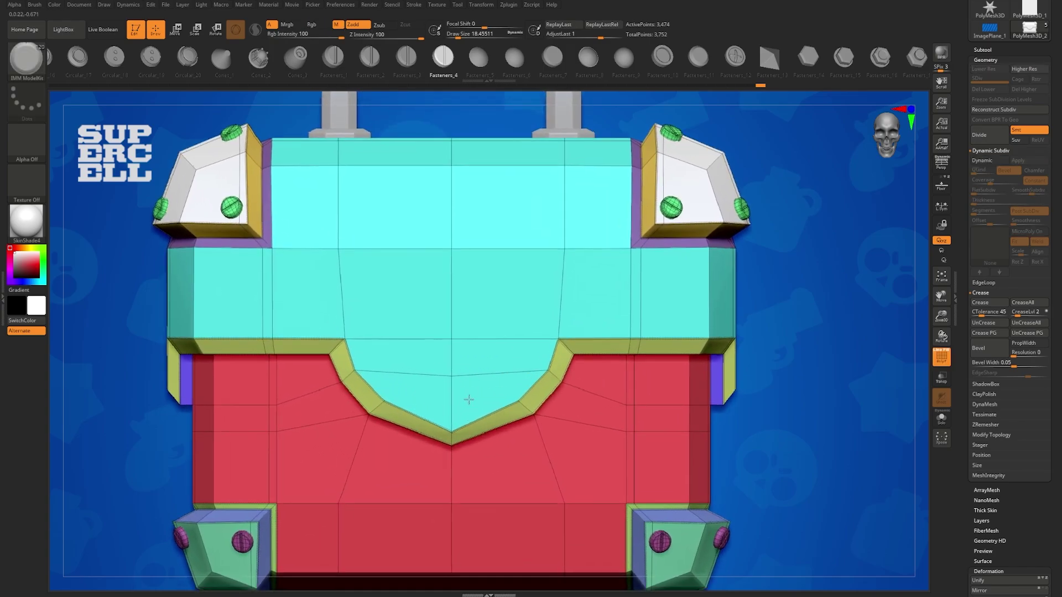
alt+right_drag(469, 399, 487, 331)
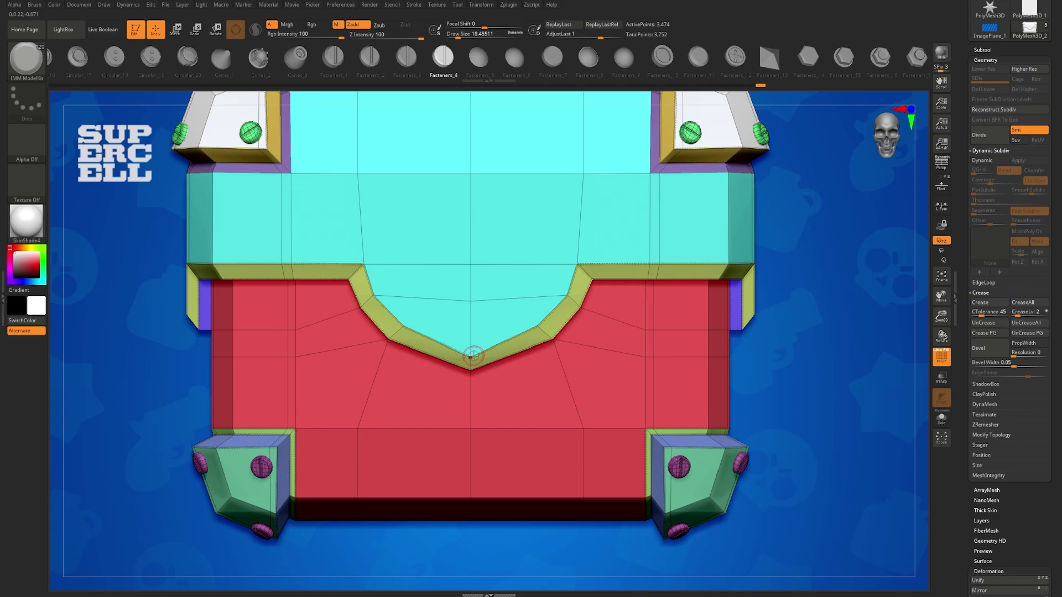
key(space)
key(b)
key(z)
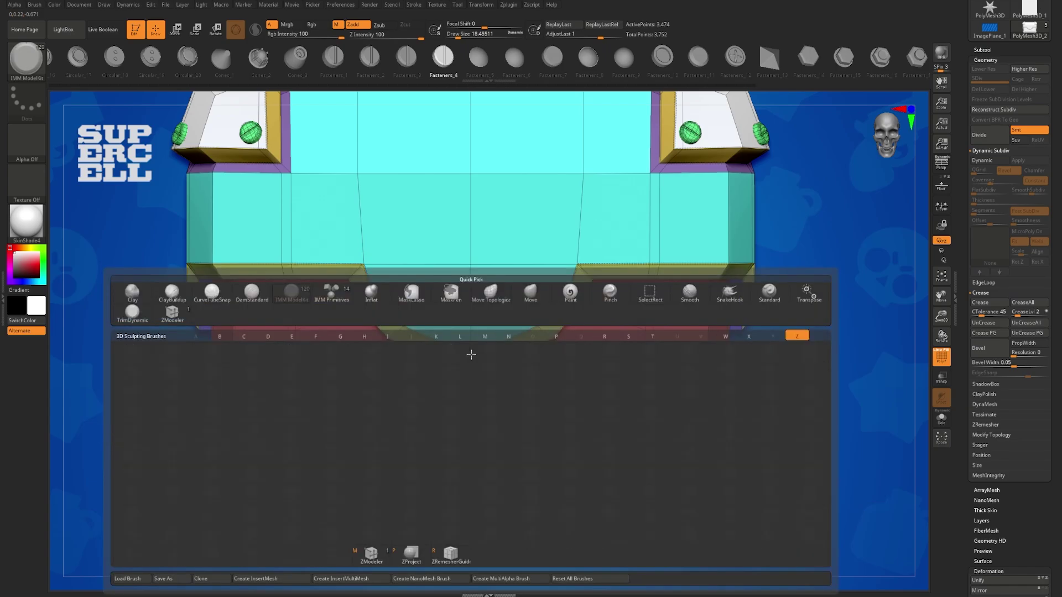
click(371, 563)
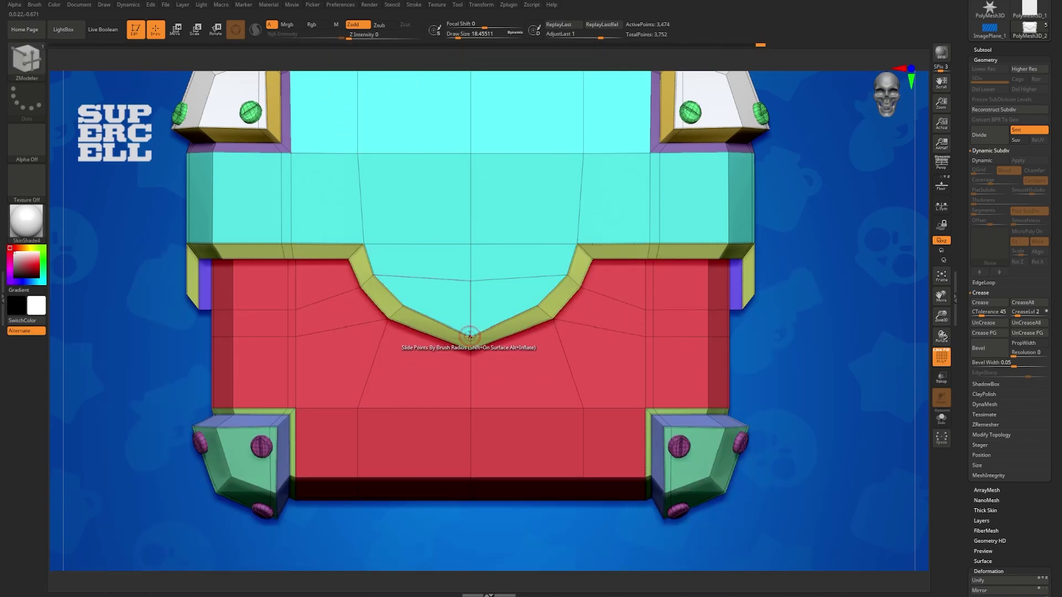
key(space)
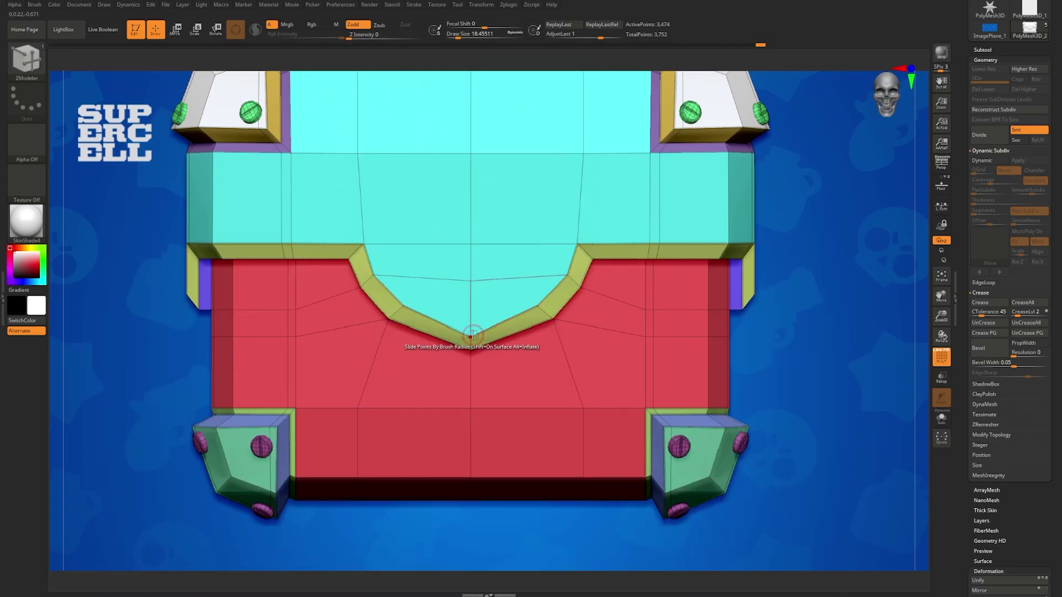
key(s)
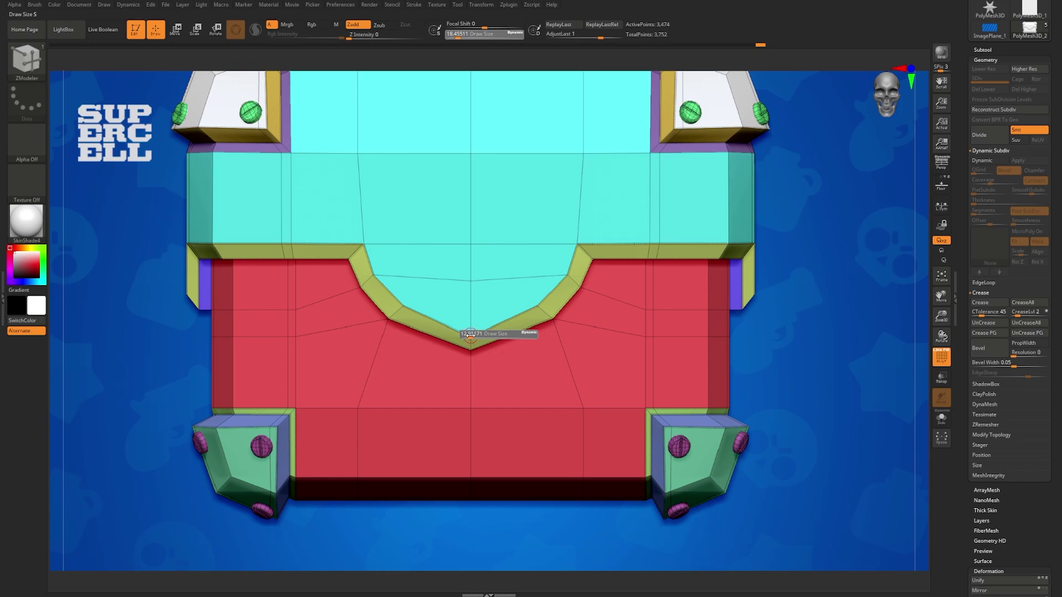
drag(470, 335, 465, 334)
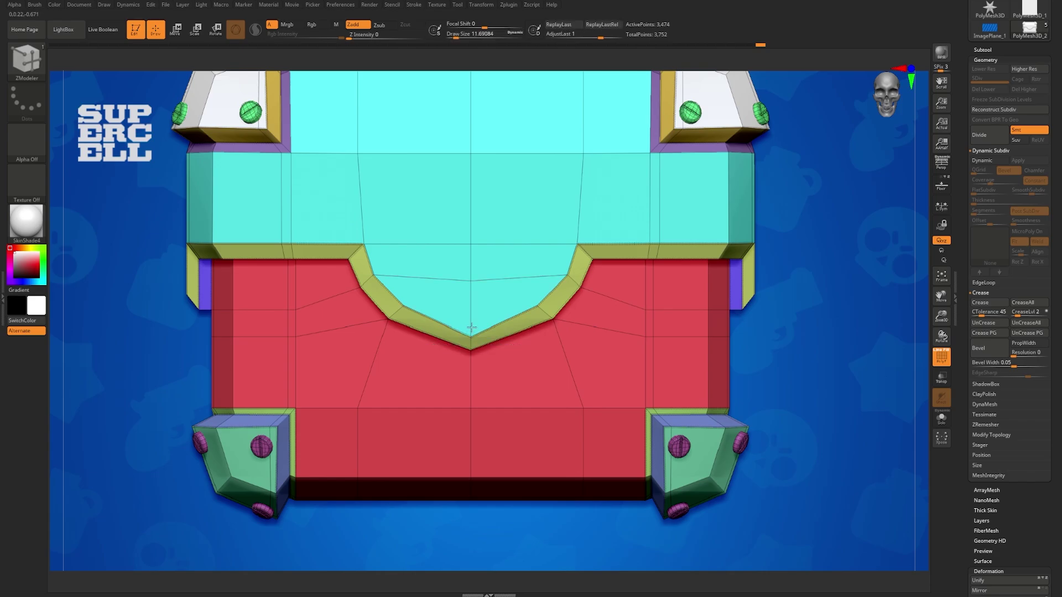
click(470, 326)
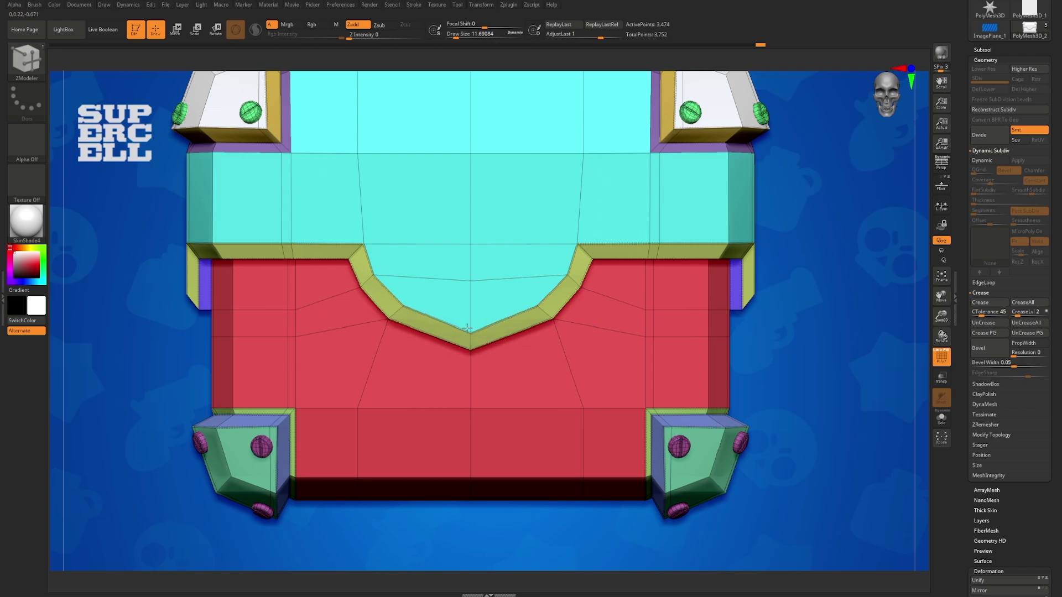
key(f)
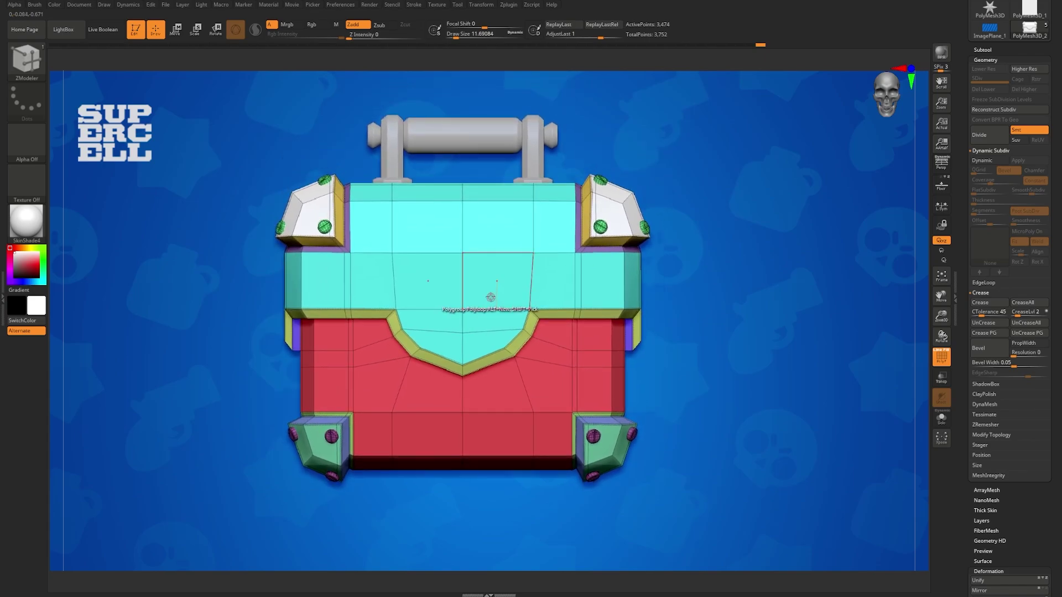
Step: Turn dynamic subdivision back on, hide the wireframe and compare the smoothed case with the reference image from several angles
key(shift+f)
key(d)
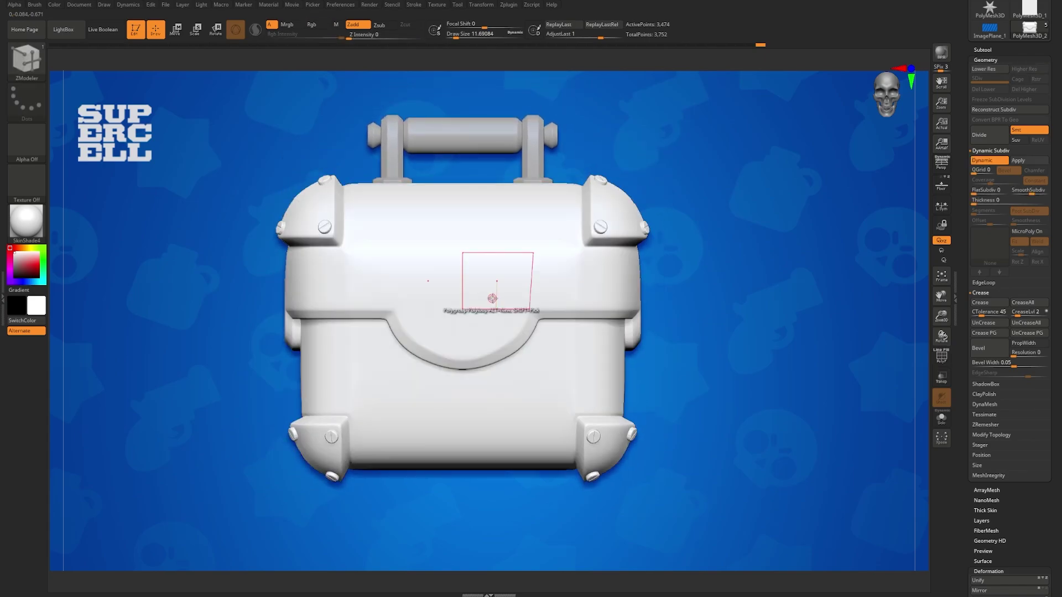
right_drag(491, 297, 569, 316)
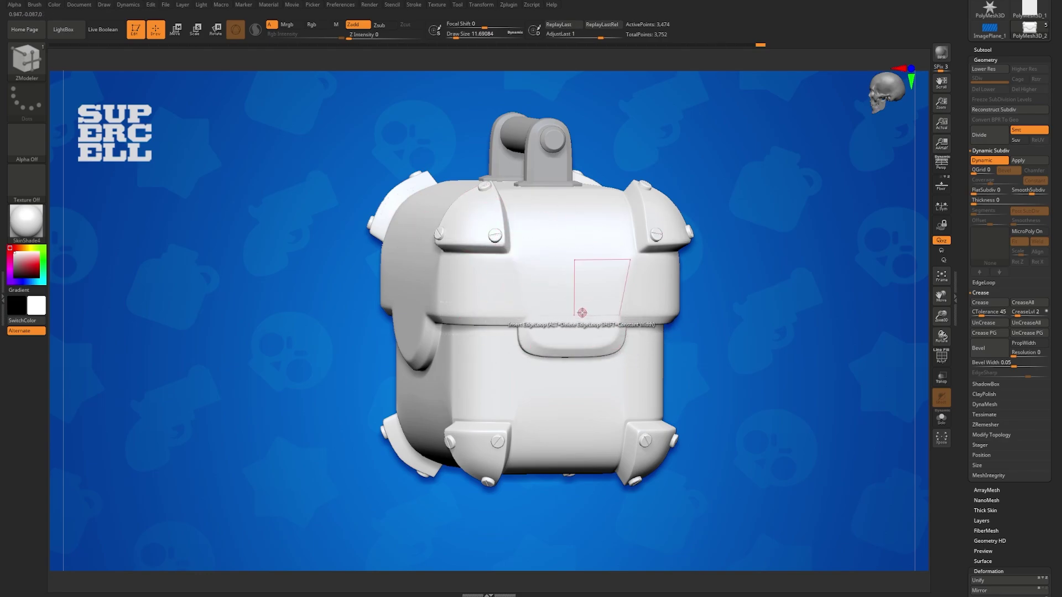
shift+right_drag(553, 311, 569, 305)
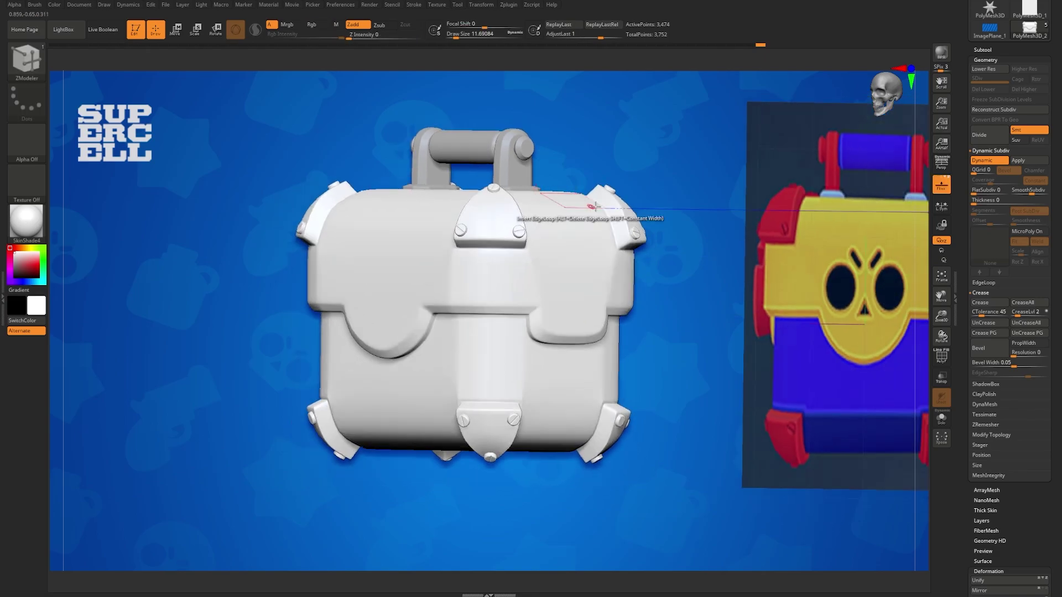
alt+drag(777, 214, 540, 236)
drag(539, 236, 642, 285)
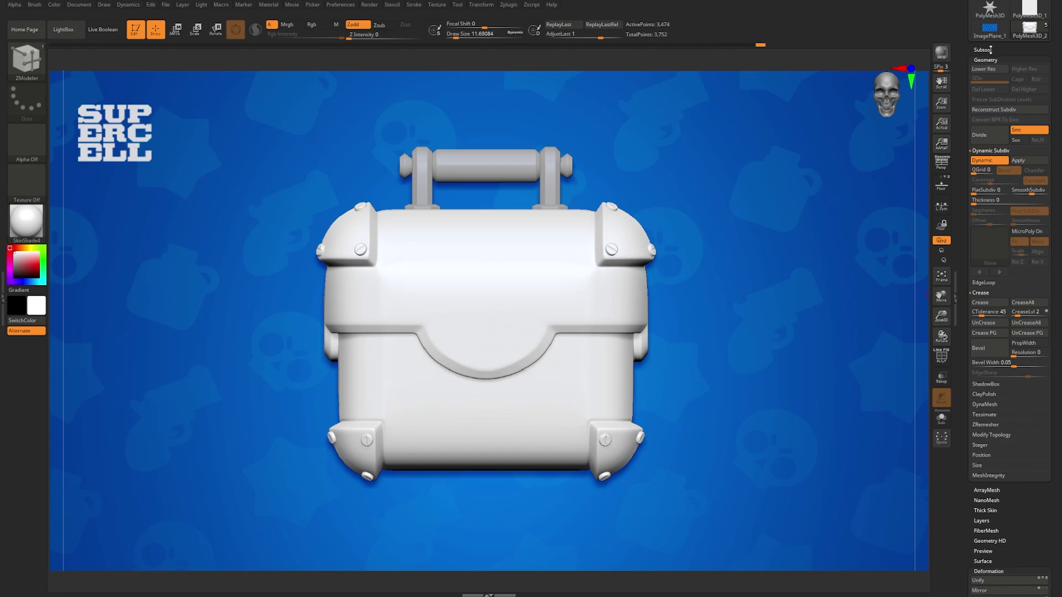
Step: Insert a PolyMesh3D star as a new subtool of the case and isolate it in solo view
click(983, 49)
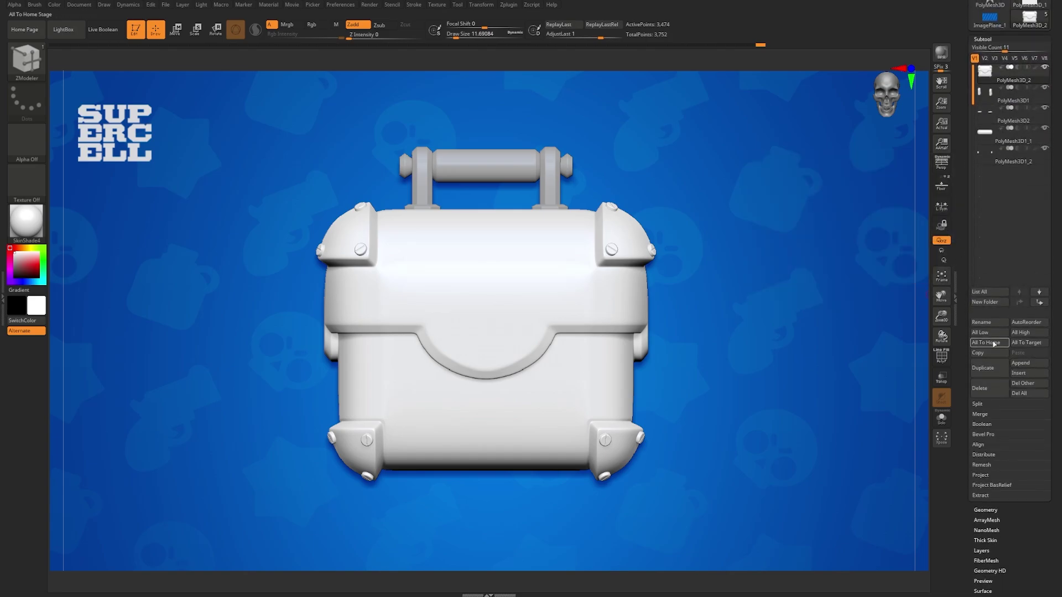
click(1021, 374)
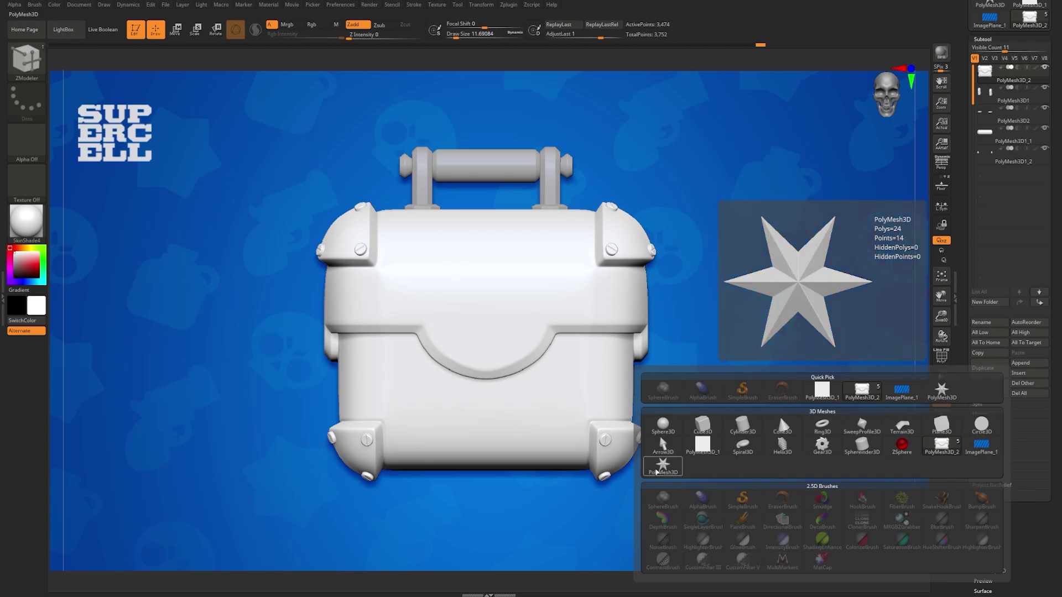
click(657, 472)
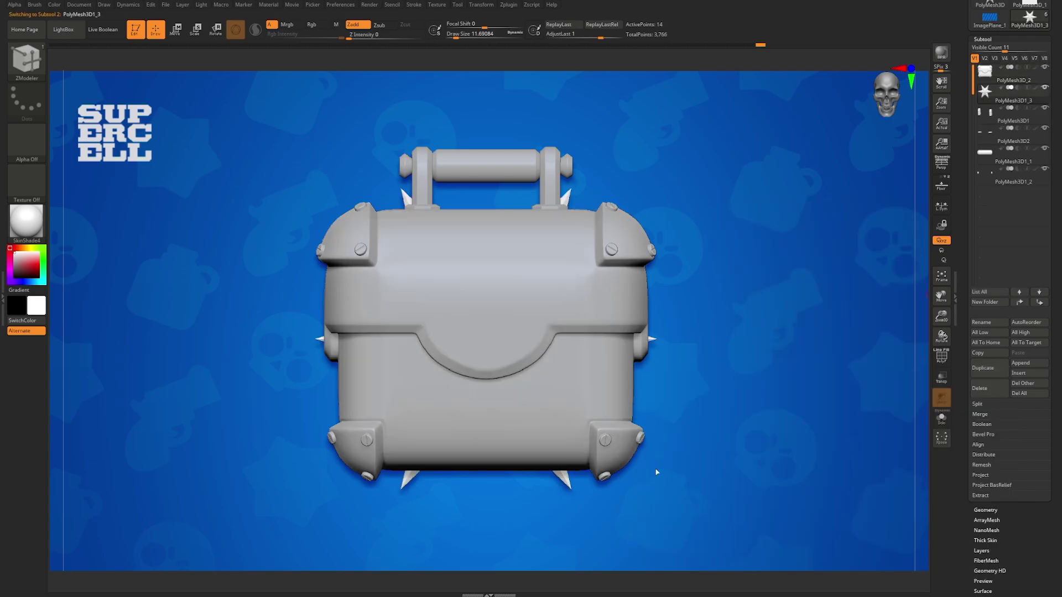
click(942, 418)
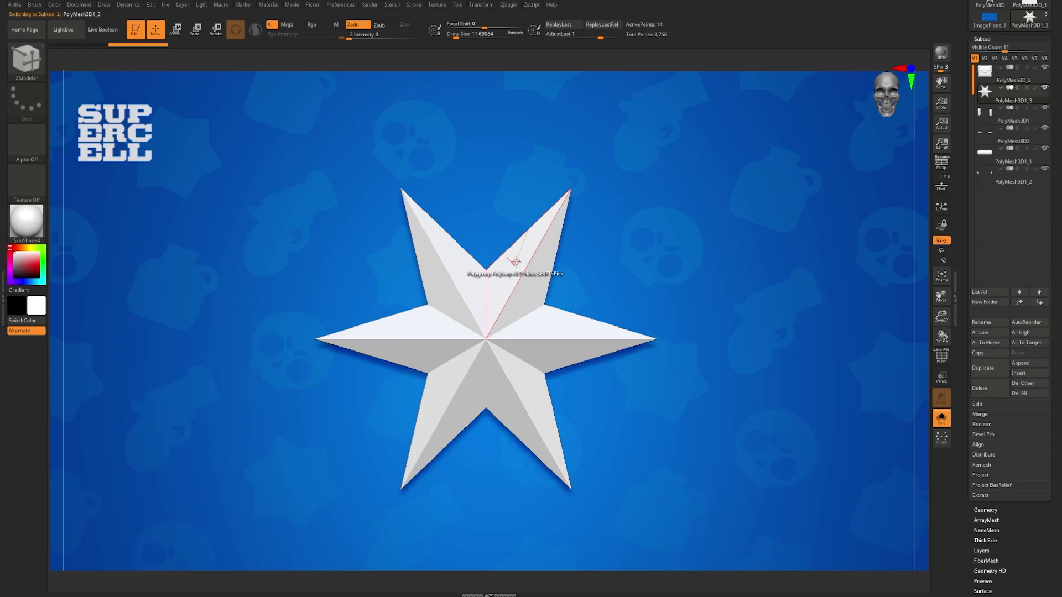
Step: Convert the star into a Cylinder 3D primitive, frame it from the front and show its wireframe
key(w)
click(441, 269)
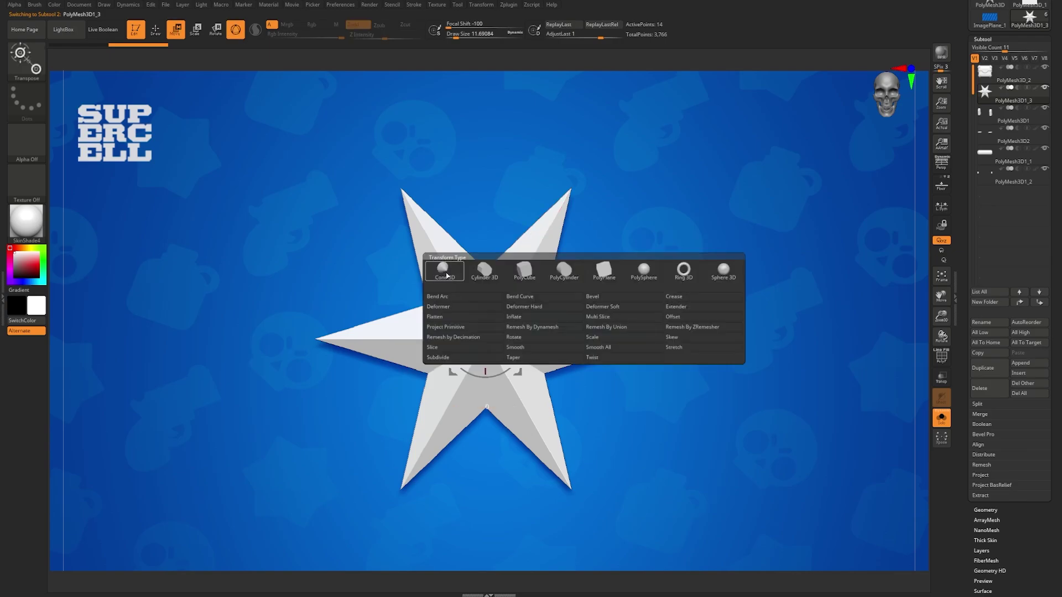
click(482, 275)
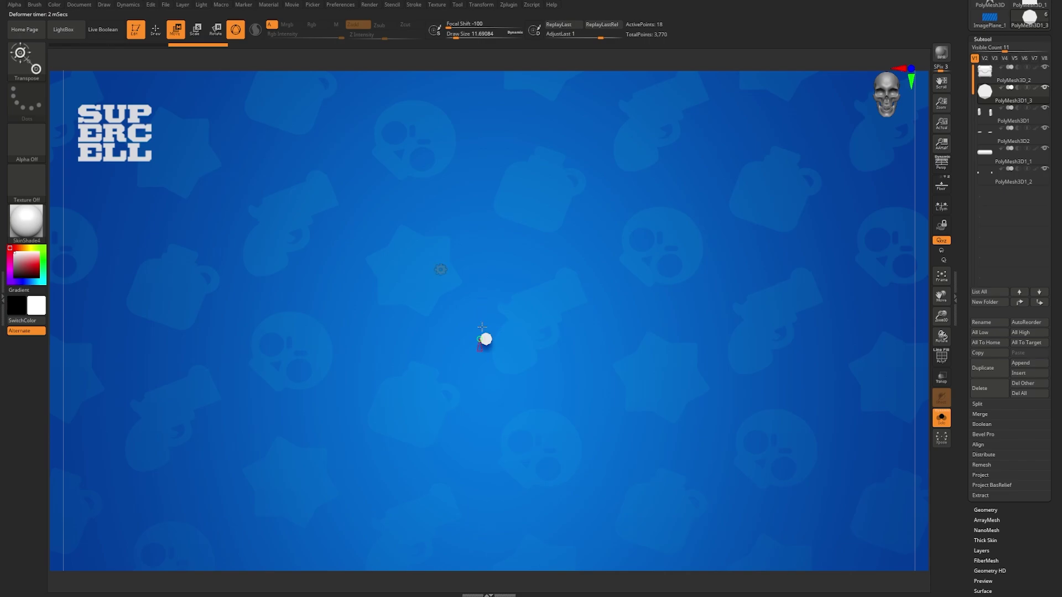
key(f)
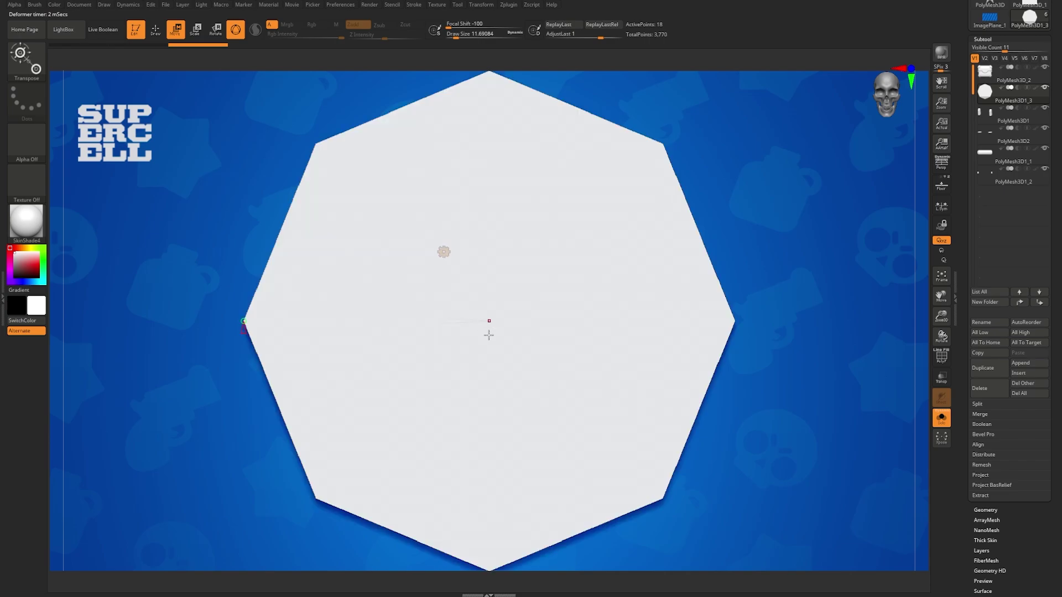
ctrl+right_drag(529, 353, 518, 298)
key(shift+f)
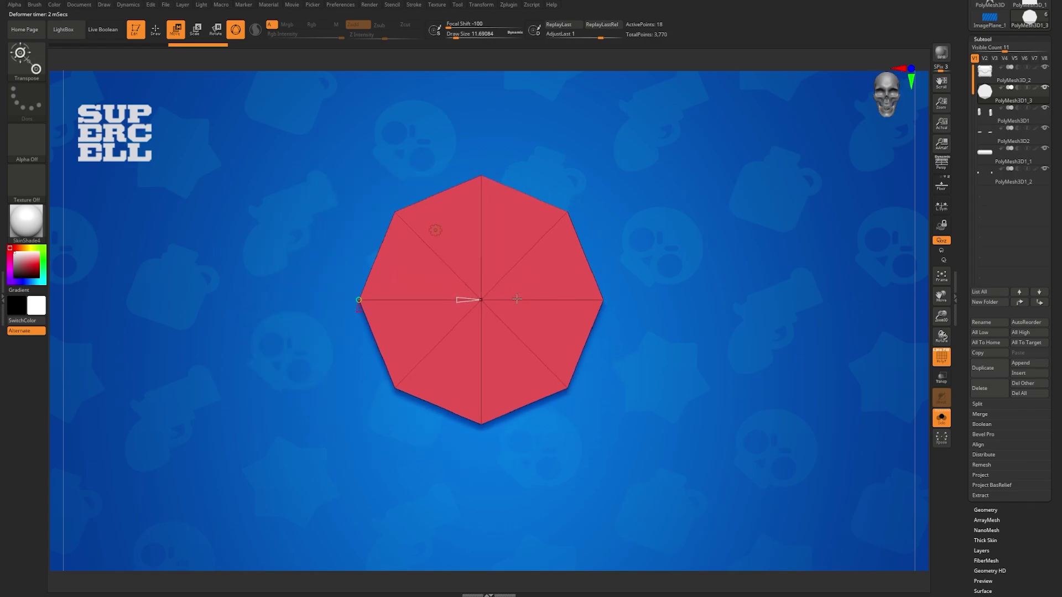
Step: Set the draw size to about 1.82, hide the cylinder's left half and delete the hidden geometry
key(q)
key(s)
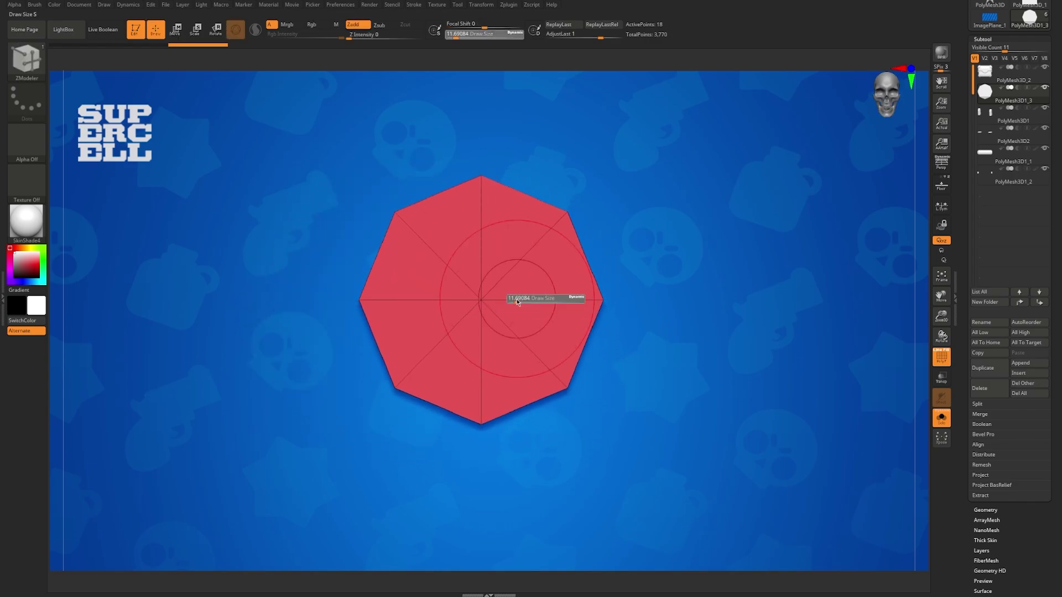
drag(518, 298, 510, 299)
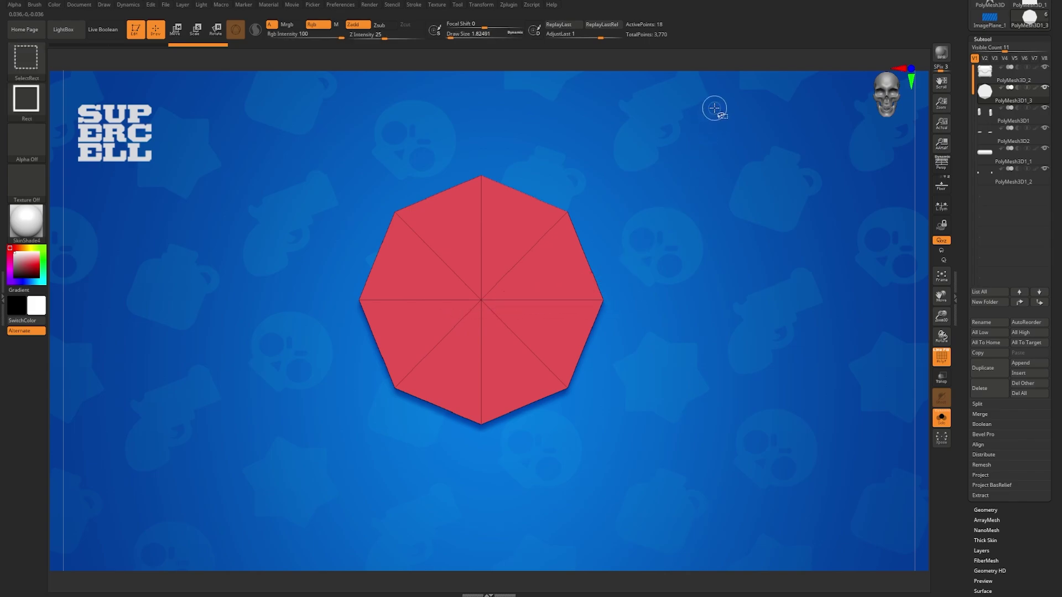
mouse_move(714, 108)
ctrl+shift+mouse_down()
mouse_move(609, 310)
mouse_move(589, 433)
mouse_move(524, 459)
mouse_move(555, 444)
mouse_move(491, 492)
mouse_move(491, 484)
mouse_move(463, 488)
mouse_move(486, 491)
mouse_move(474, 493)
ctrl+shift+mouse_up()
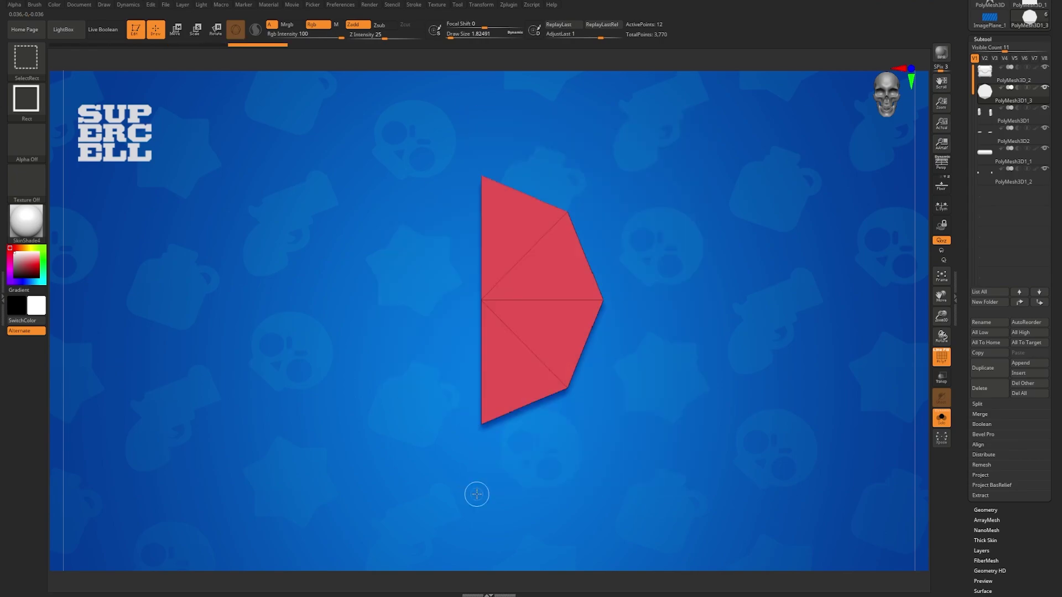
drag(394, 279, 439, 216)
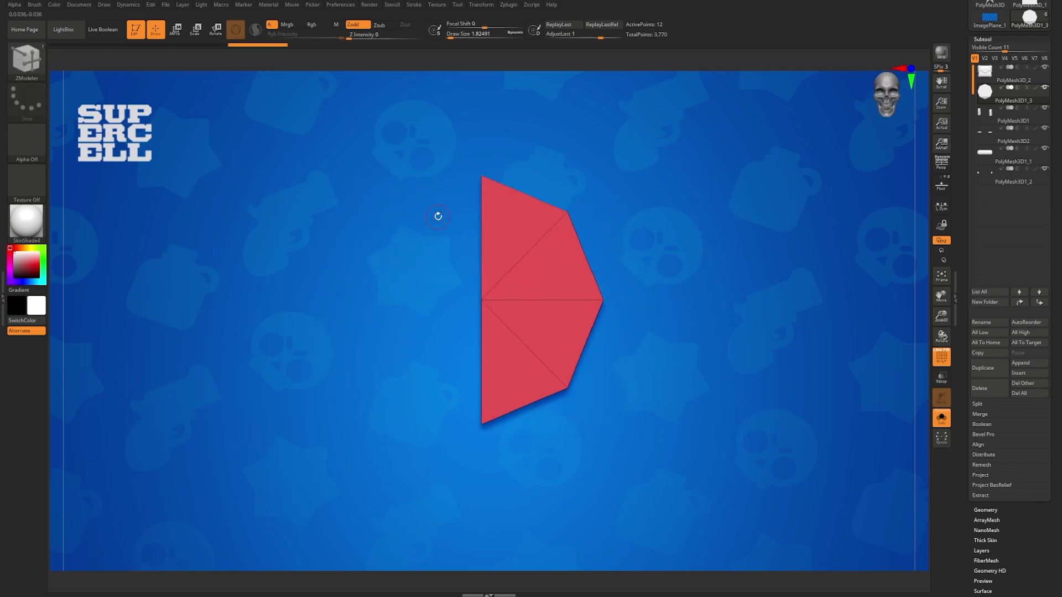
drag(976, 523, 977, 234)
click(986, 220)
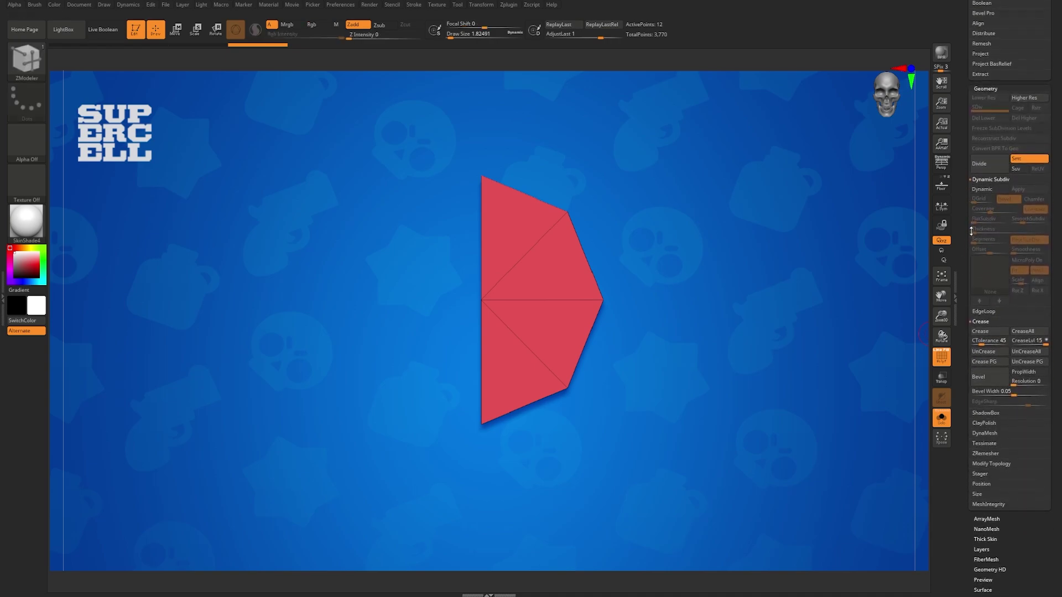
click(990, 319)
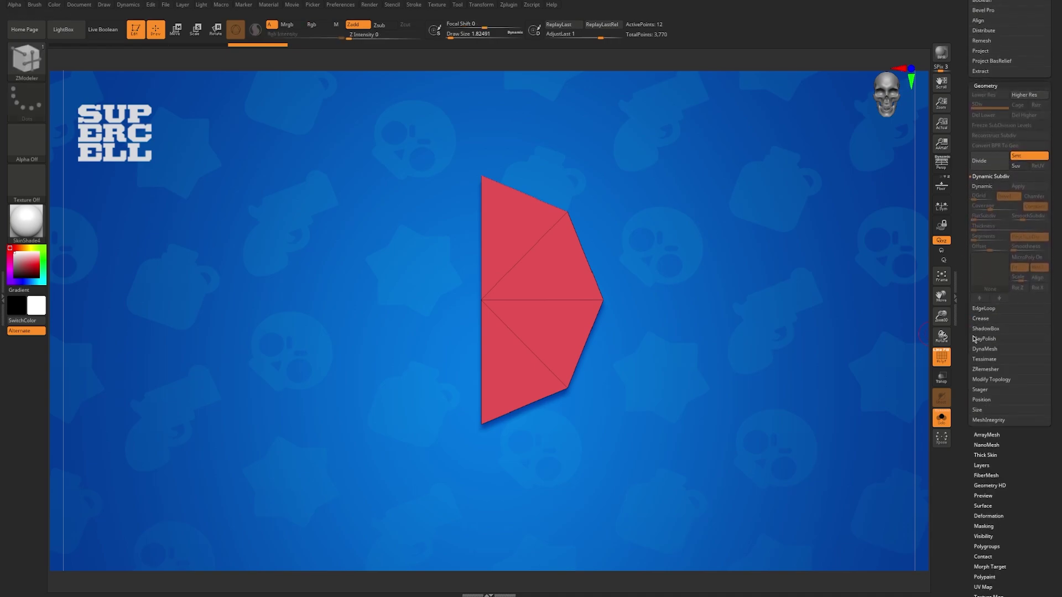
click(995, 380)
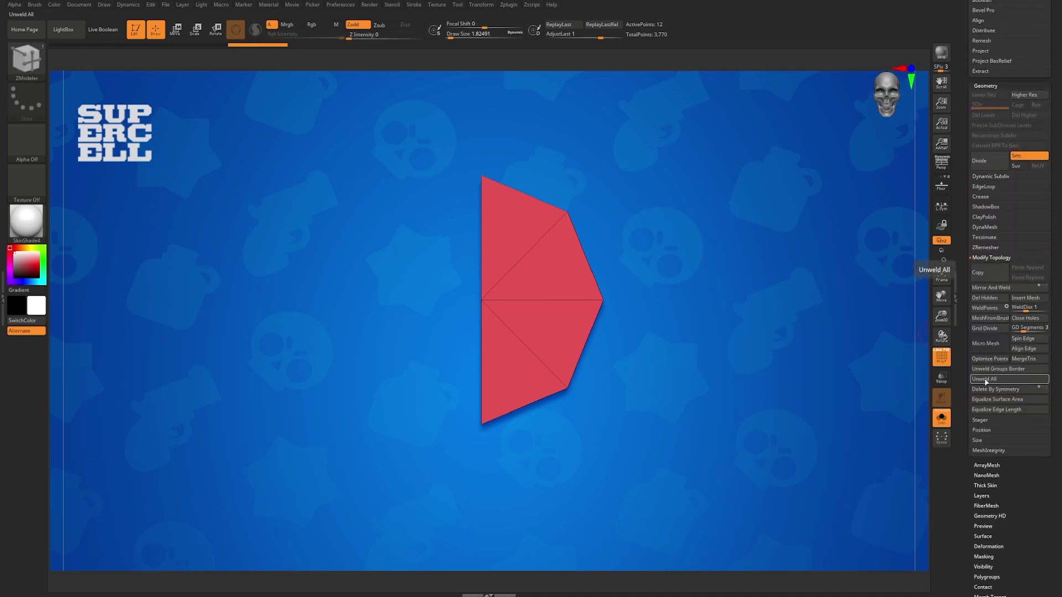
click(987, 299)
Step: Isolate the half cylinder's flat front cap from the side view and delete the rest of the geometry
shift+drag(652, 299, 608, 305)
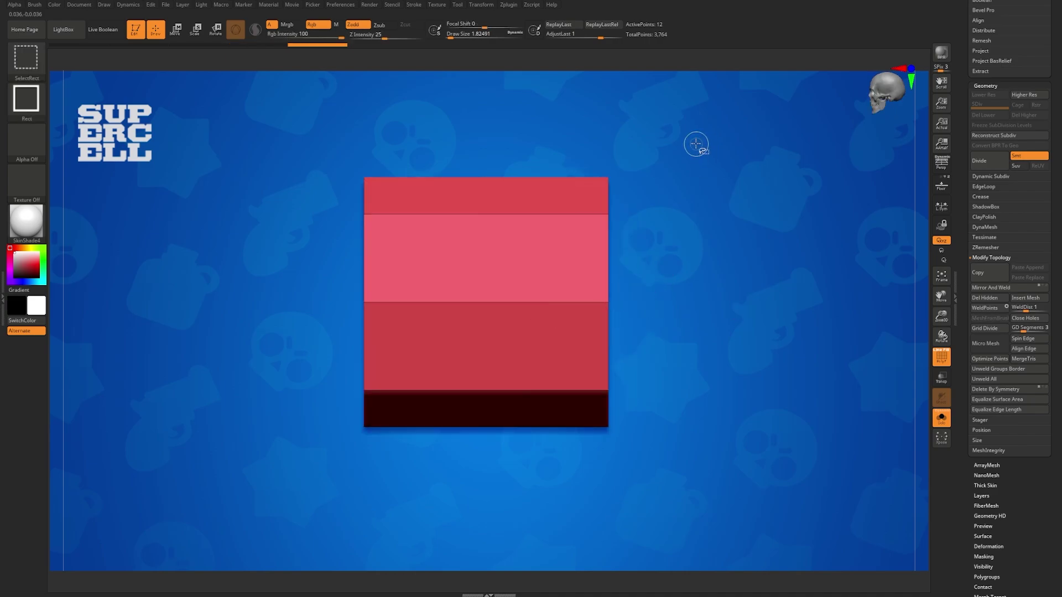
ctrl+shift+drag(675, 120, 445, 511)
key(b)
key(z)
key(m)
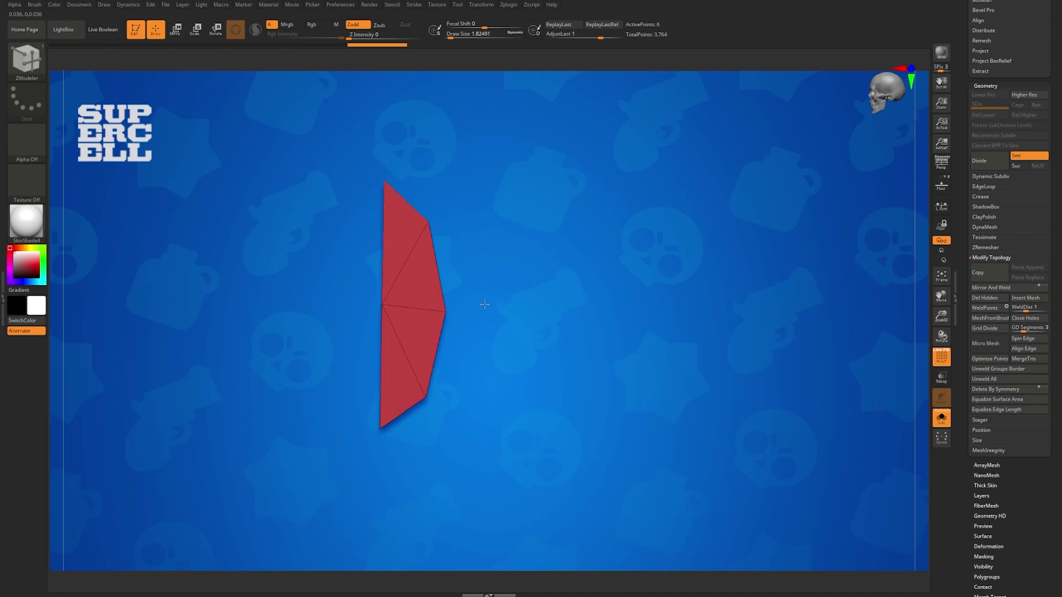
shift+drag(467, 307, 508, 308)
right_drag(508, 308, 532, 313)
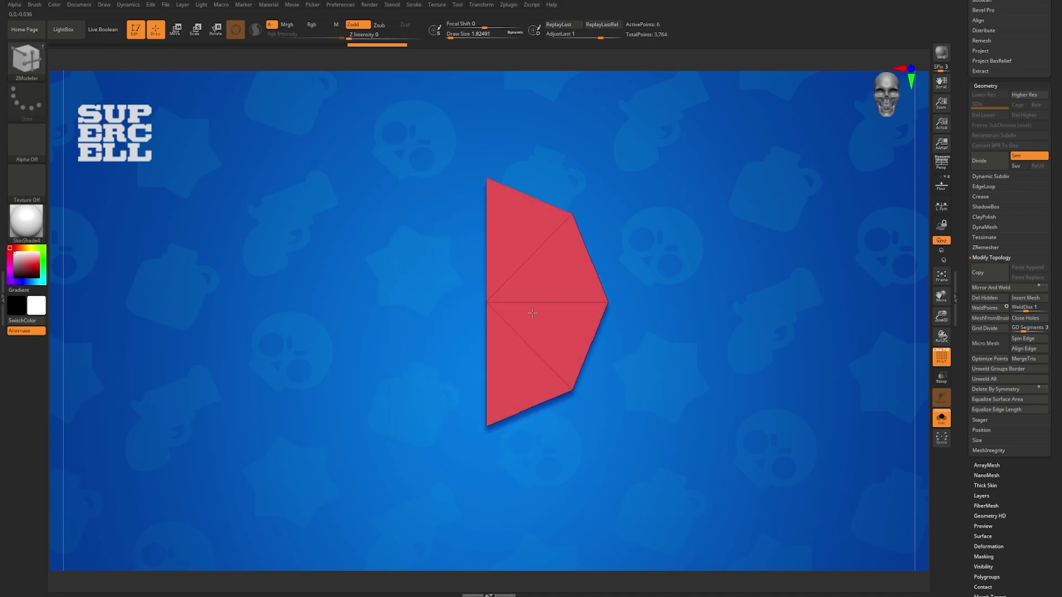
click(990, 297)
alt+right_drag(765, 317, 790, 321)
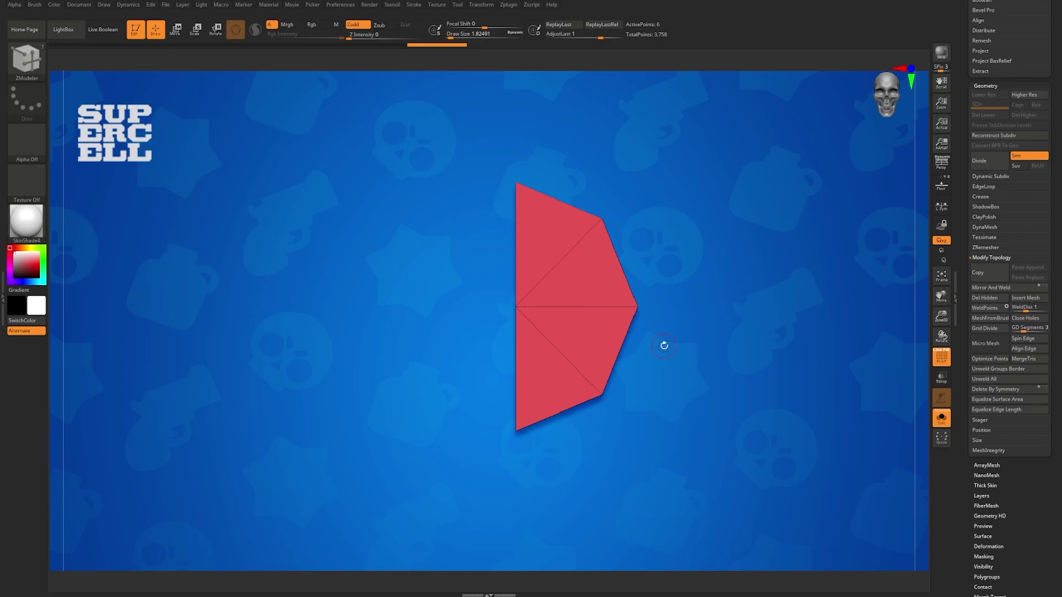
Step: Move the half disc about 0.006 along X, away from the centre
key(w)
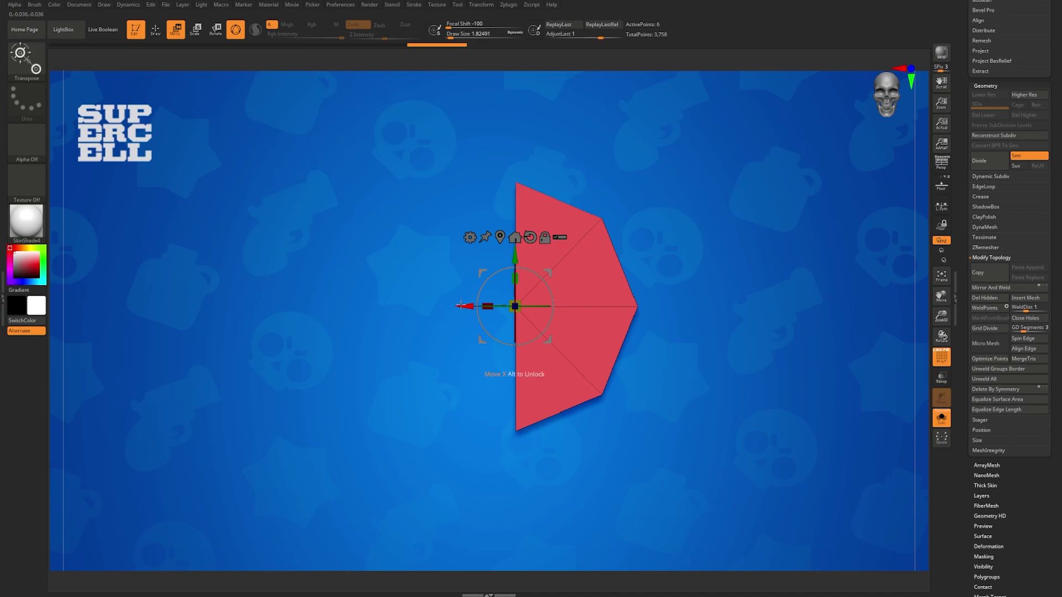
drag(461, 304, 481, 311)
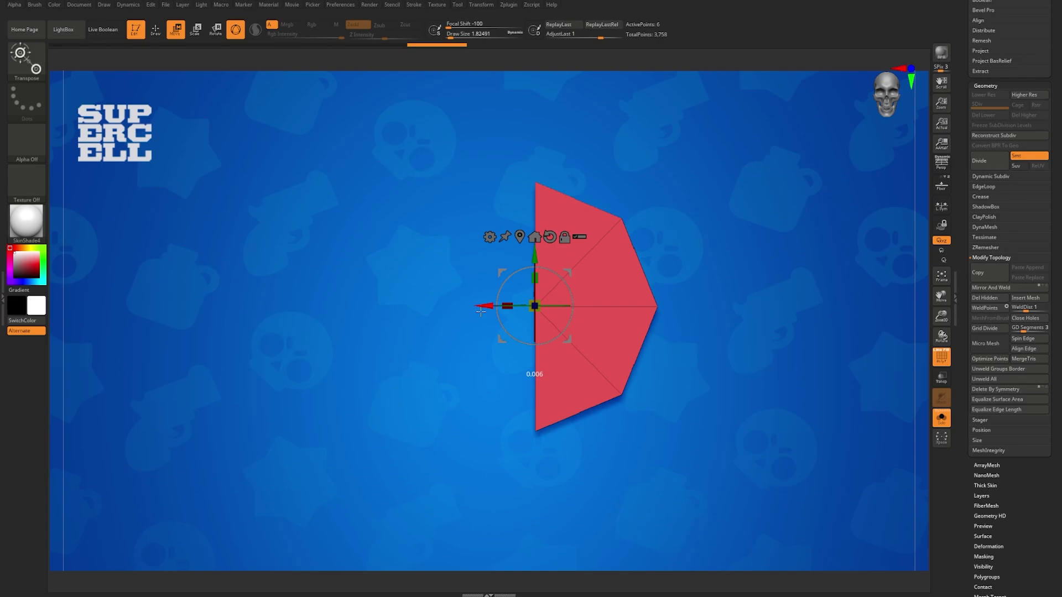
drag(481, 311, 480, 312)
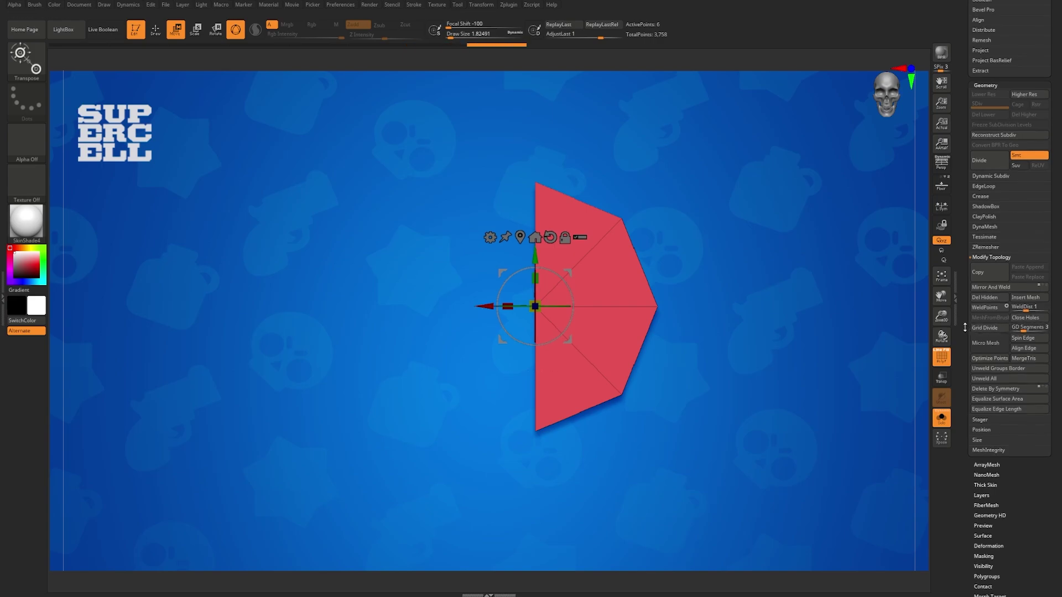
Step: Flip the half disc across X with the Mirror deformation, and apply Mirror And Weld to create the opposite half
drag(965, 328, 973, 240)
click(985, 259)
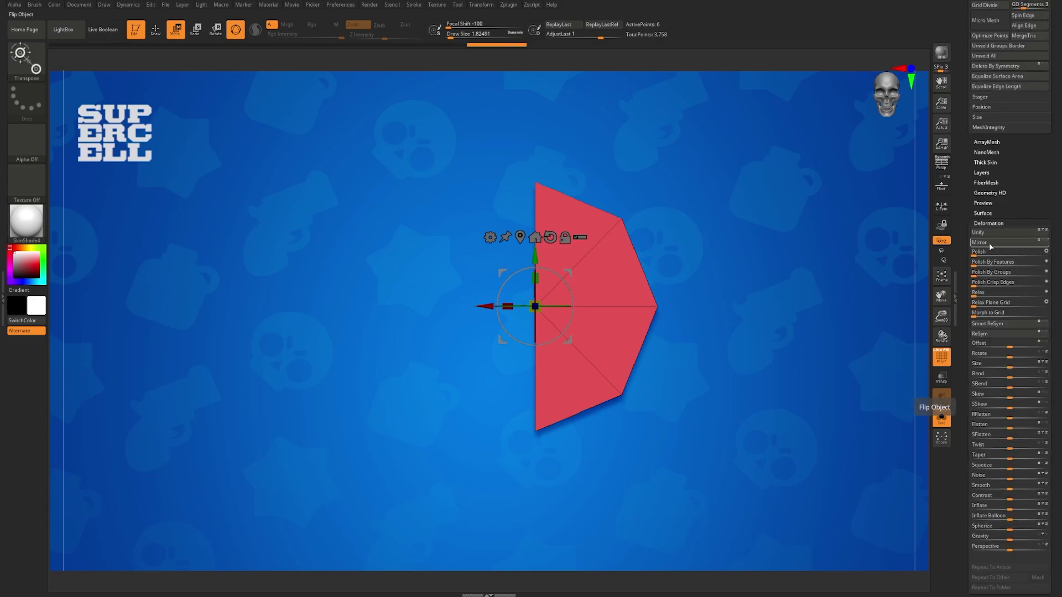
click(979, 242)
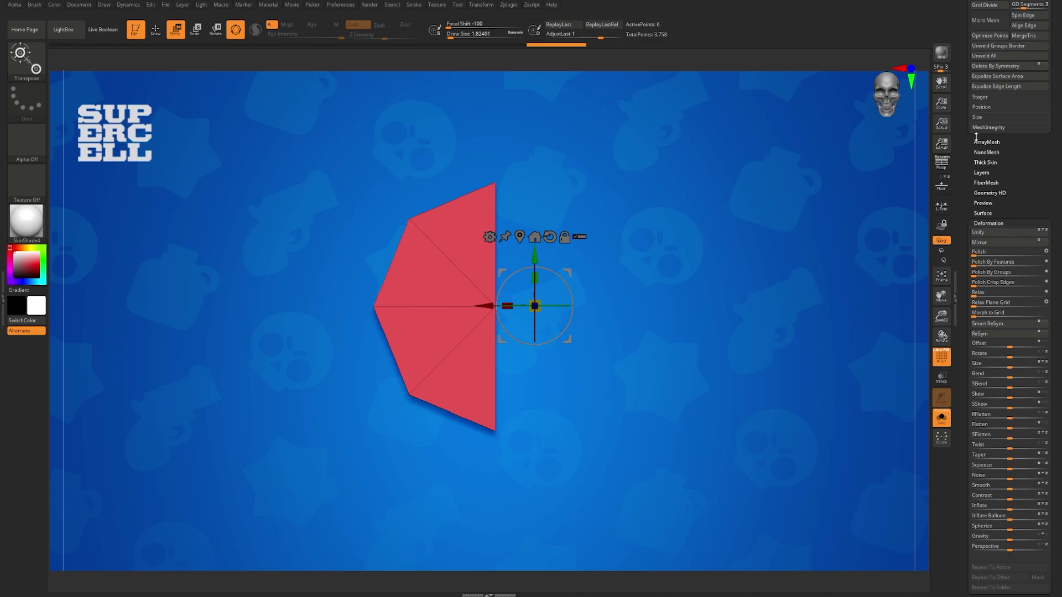
scroll(977, 136, up, 5)
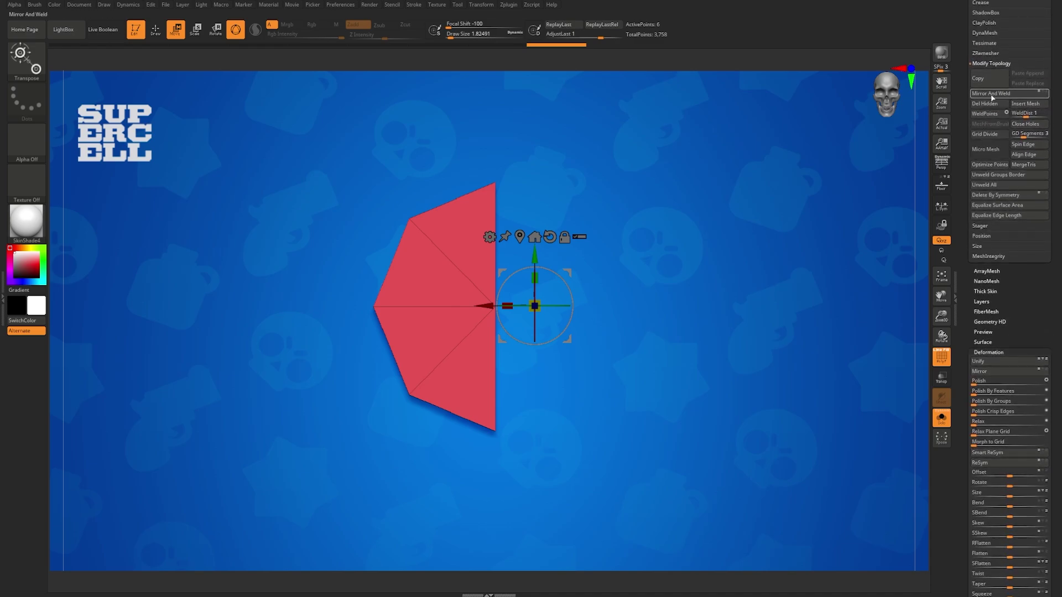
click(1004, 94)
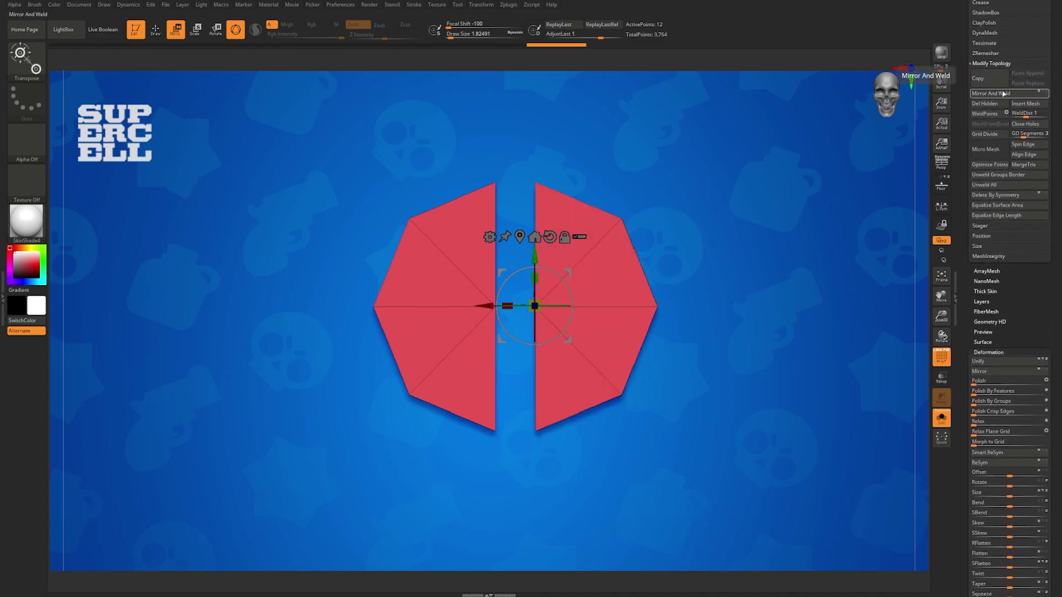
Step: Extrude both half discs into thick blocks with QMesh on Polygroup All, and insert an edge loop around their sides at mid-height
mouse_move(644, 338)
right_down()
mouse_move(690, 352)
mouse_move(602, 302)
right_up()
key(q)
key(w)
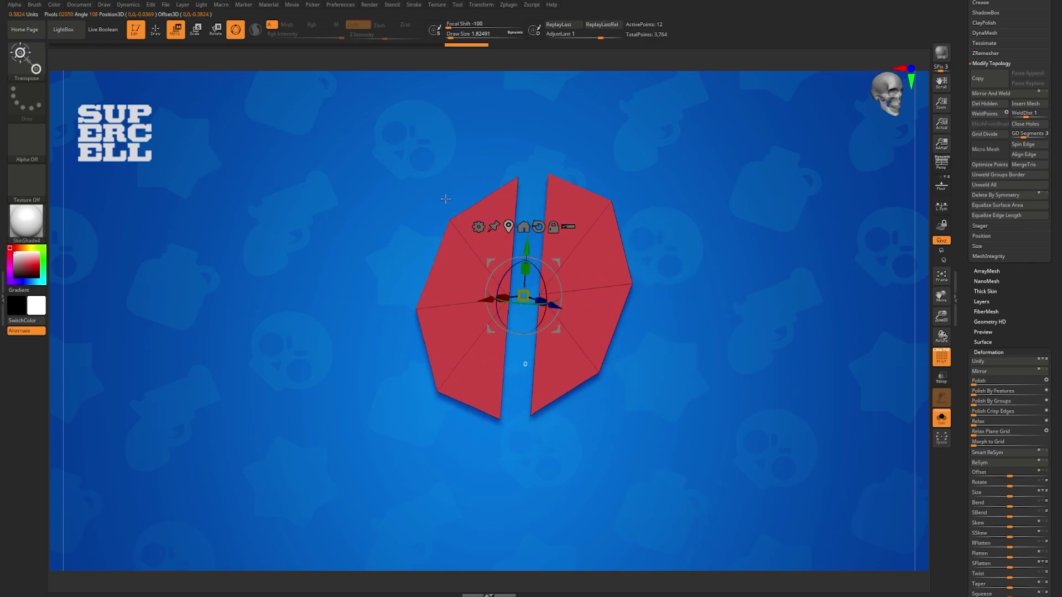
key(q)
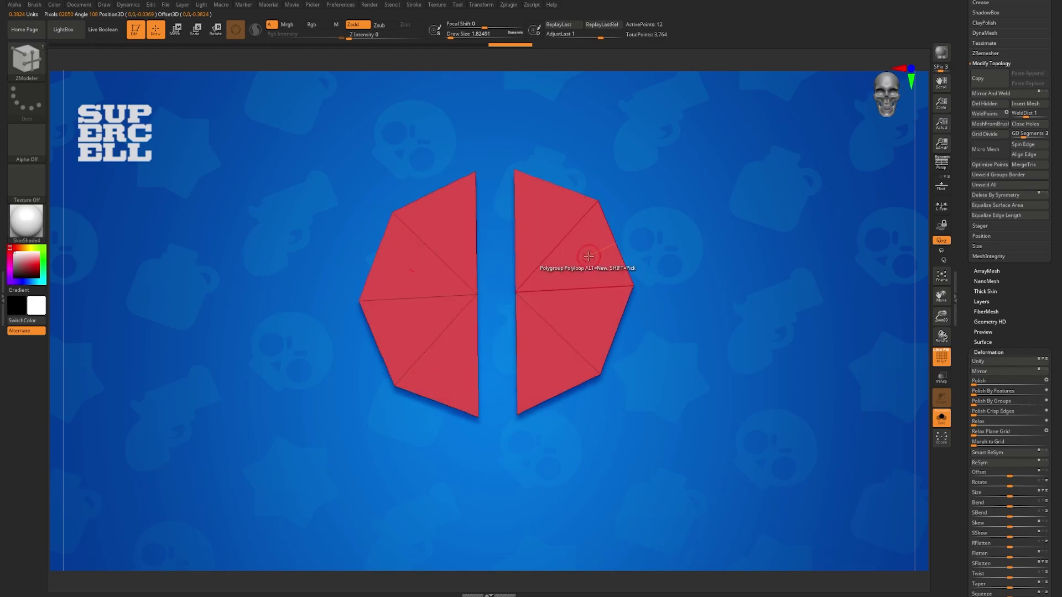
key(space)
click(570, 321)
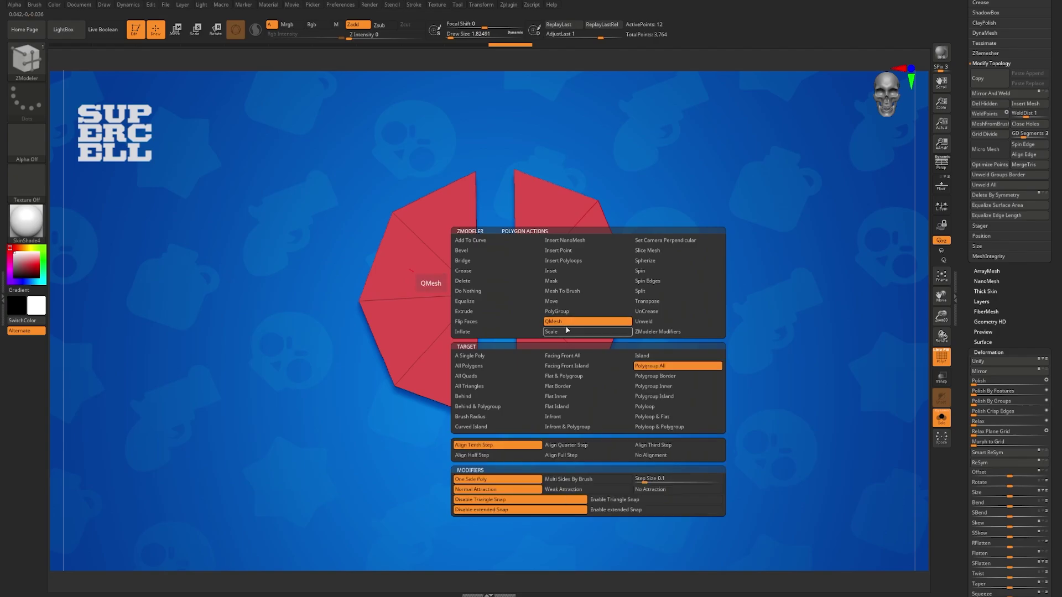
right_drag(560, 286, 574, 281)
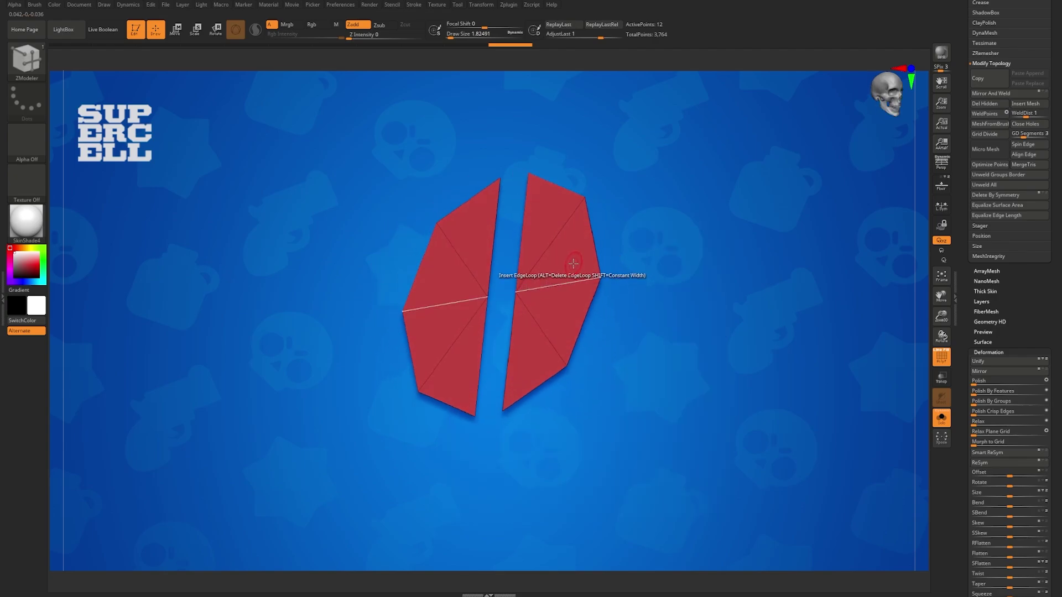
drag(570, 258, 641, 305)
mouse_move(580, 291)
right_down()
mouse_move(602, 284)
mouse_move(604, 306)
mouse_move(573, 351)
mouse_move(607, 297)
mouse_move(579, 242)
right_up()
Step: Mask the blocks except for their facing inner sides, and spread those sides apart along X to widen the gap
key(ctrl)
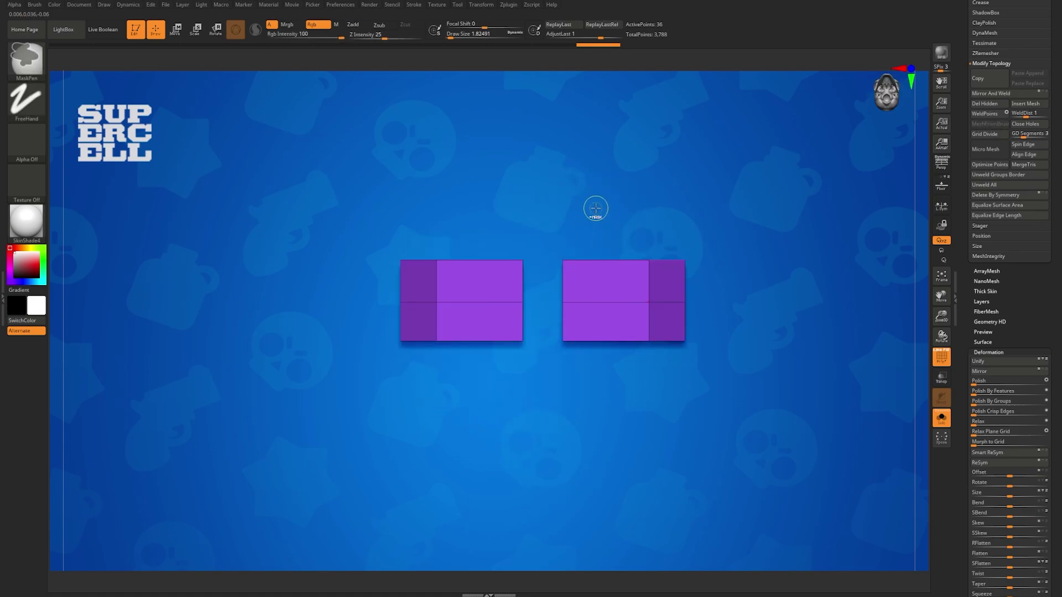
ctrl+drag(596, 208, 555, 372)
key(w)
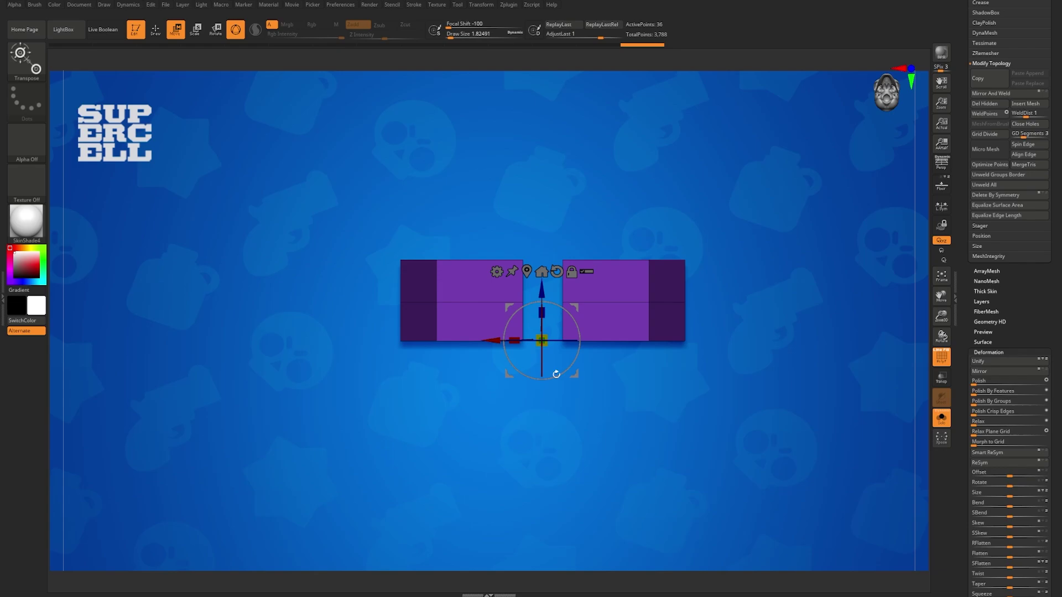
alt+drag(502, 344, 523, 303)
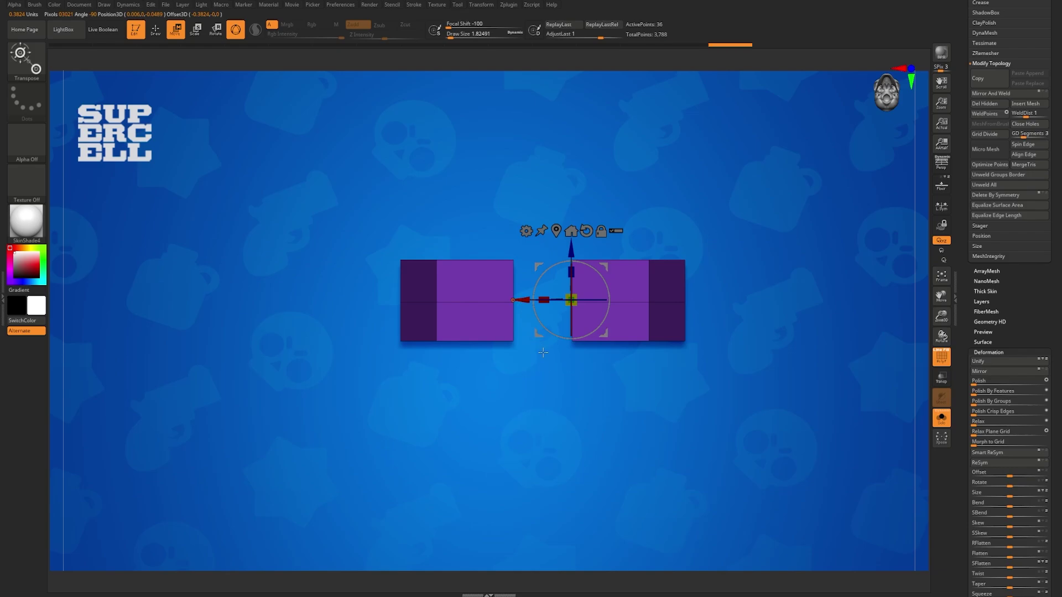
key(q)
Step: Bridge the lower inner faces of the two halves using the ZModeler Bridge action with the Two Polys target
mouse_move(562, 387)
alt+mouse_down()
mouse_move(554, 415)
mouse_move(507, 414)
mouse_move(455, 394)
alt+mouse_up()
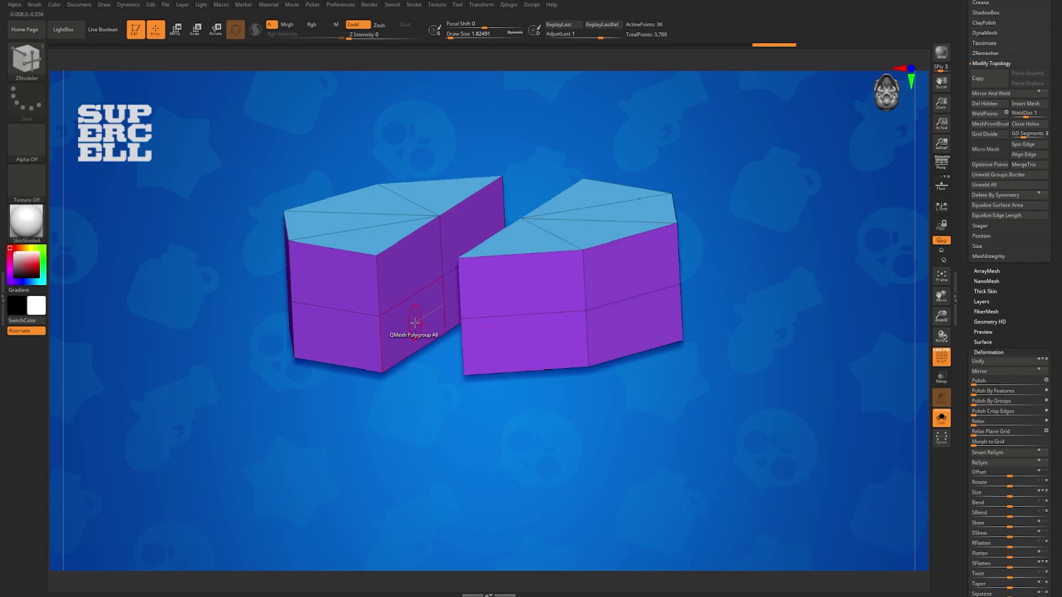
key(space)
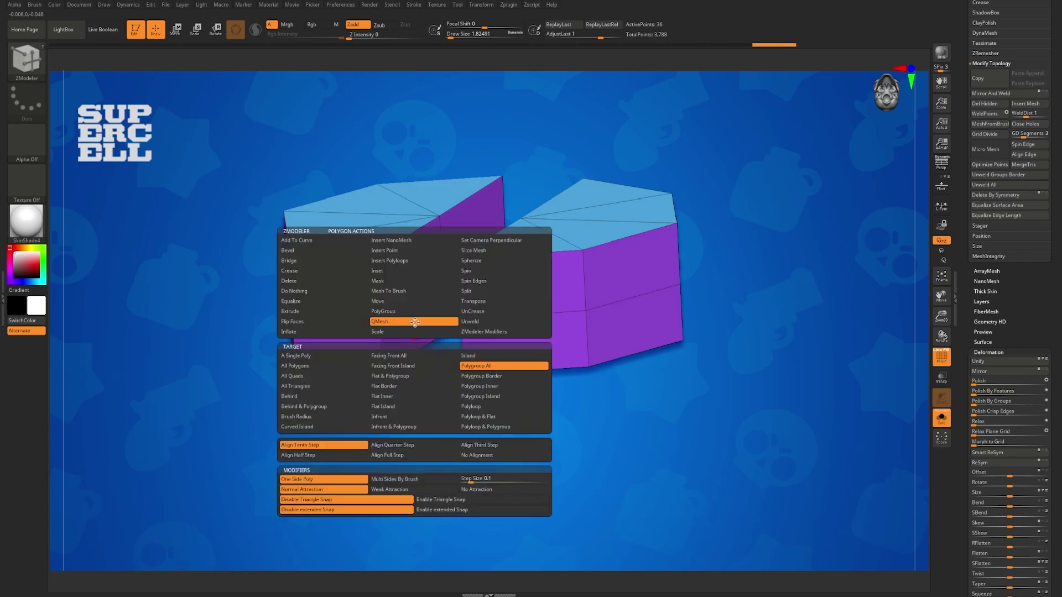
click(304, 262)
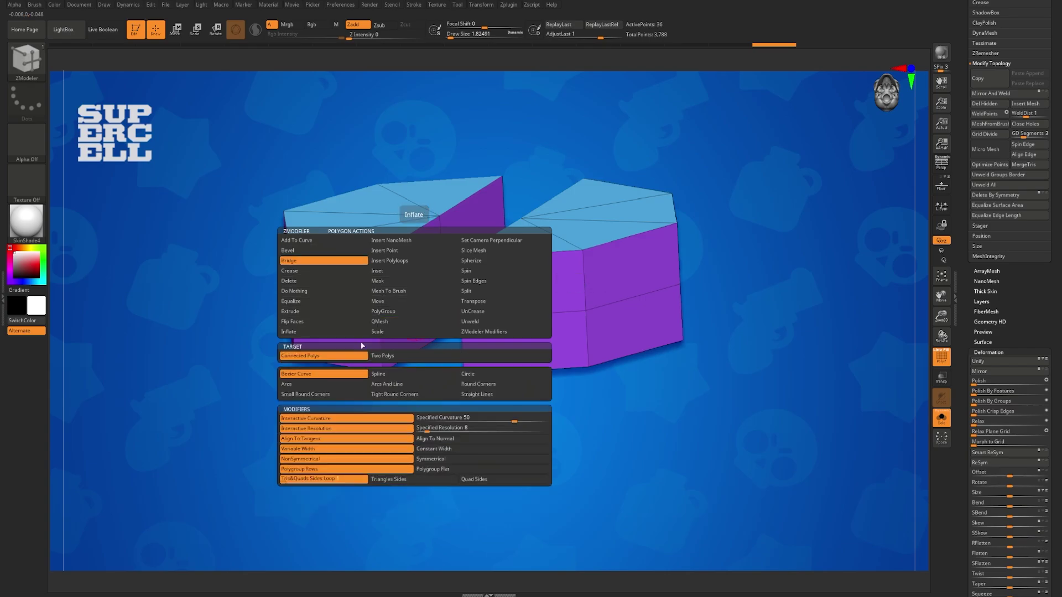
click(408, 356)
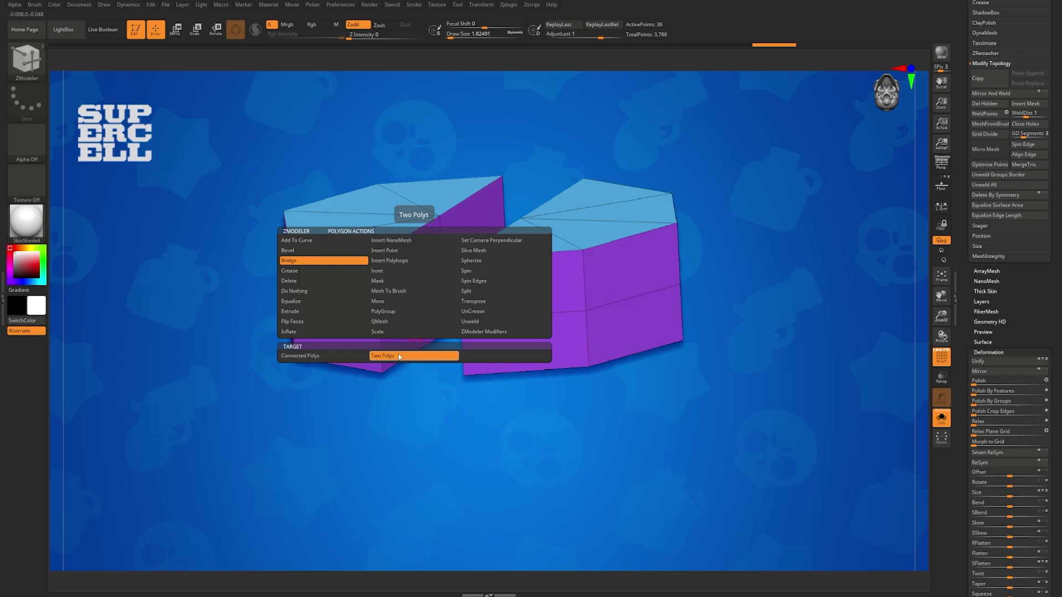
mouse_move(416, 332)
right_down()
mouse_move(412, 321)
mouse_move(416, 335)
right_up()
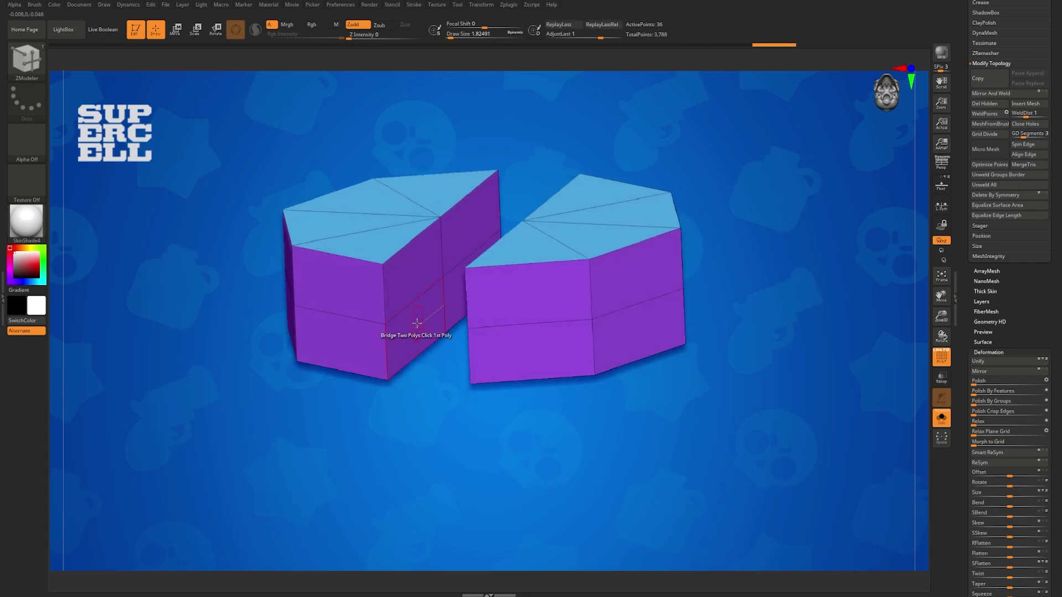
right_drag(414, 330, 445, 324)
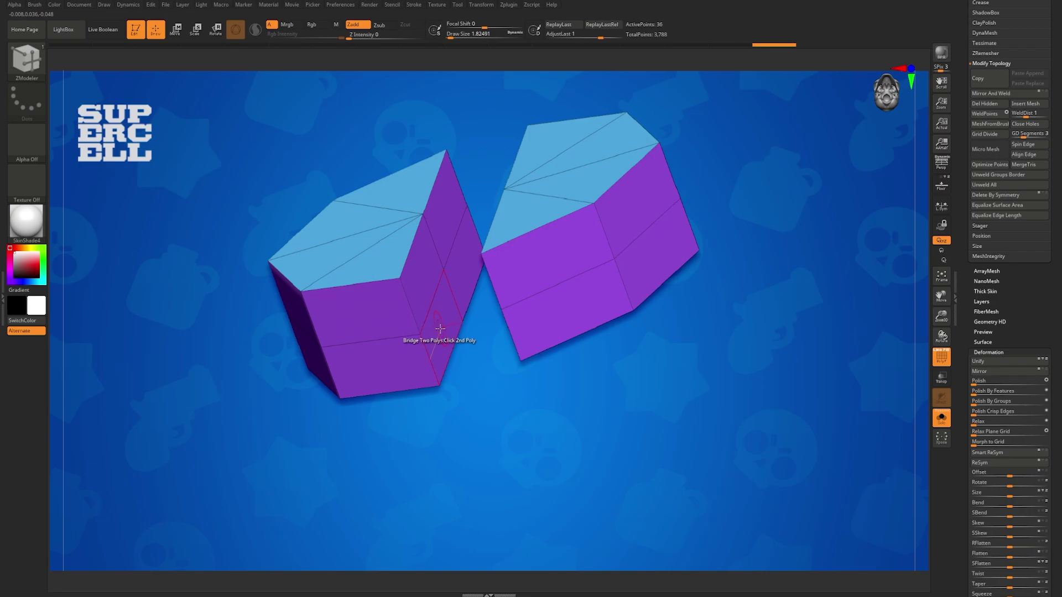
right_drag(439, 328, 552, 287)
click(462, 319)
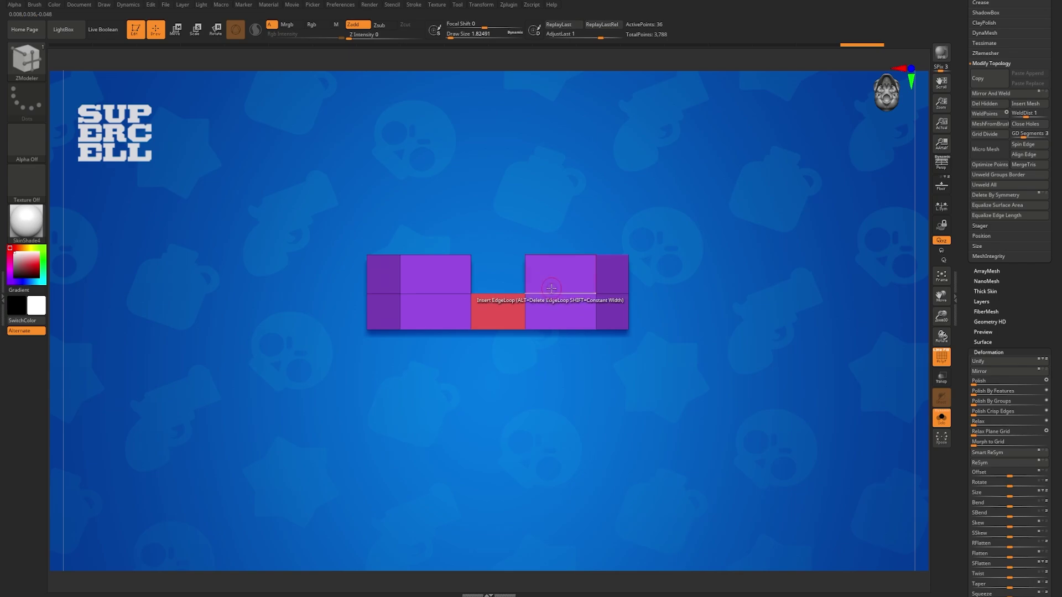
key(w)
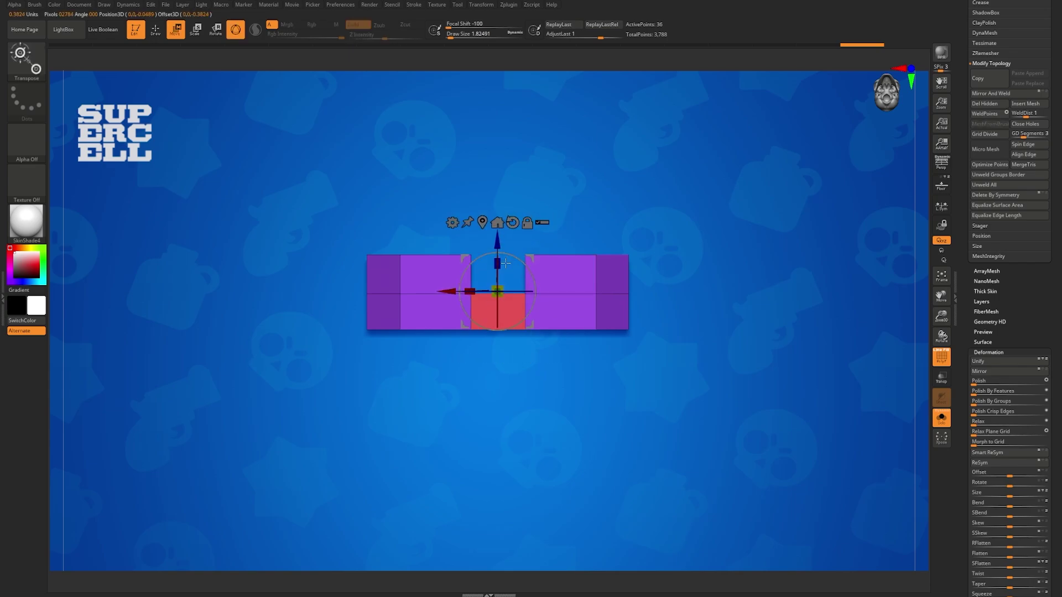
drag(501, 256, 501, 223)
key(ctrl+z)
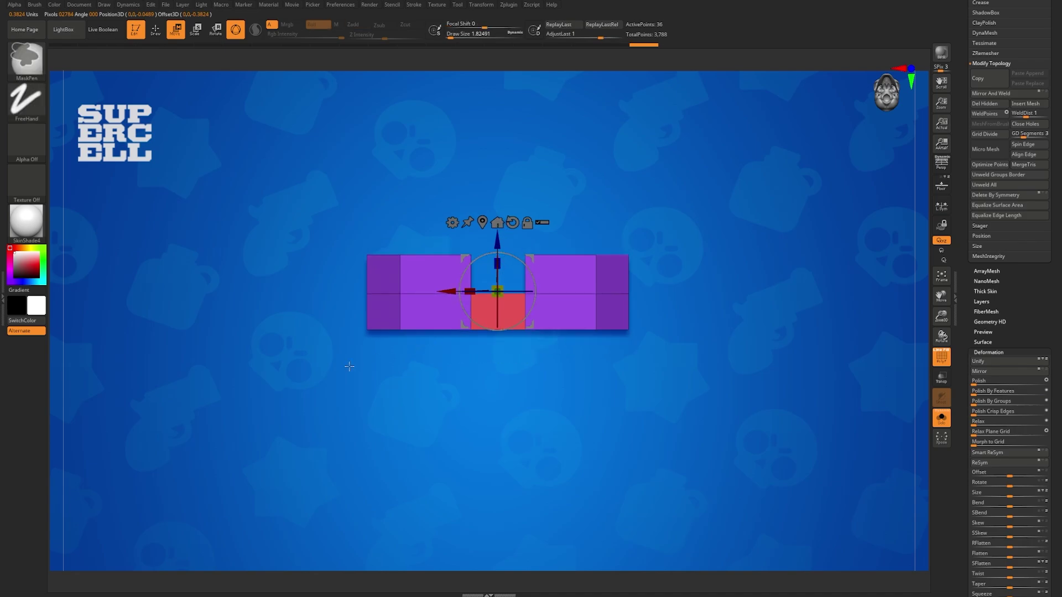
Step: Mask all but the bottom of the piece, lower it slightly to thicken the base, clear the mask and return to ZModeler
mouse_move(307, 380)
ctrl+mouse_down()
mouse_move(598, 358)
mouse_move(707, 319)
ctrl+mouse_up()
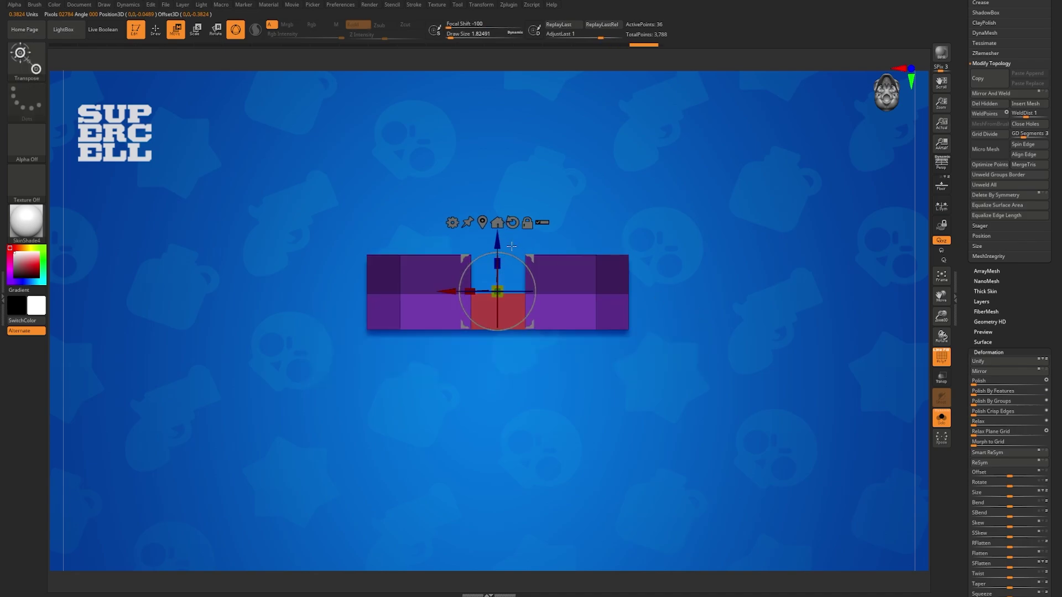
drag(500, 241, 502, 250)
key(q)
key(b)
key(z)
key(m)
ctrl+click(709, 277)
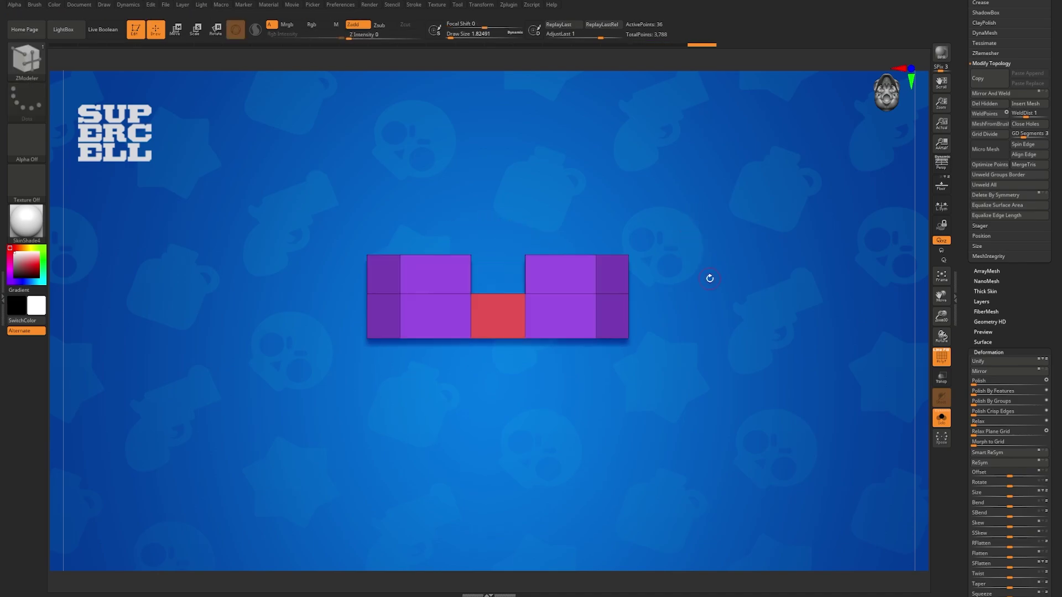
Step: Regroup the piece's polygroups with Groups By Normals
mouse_move(708, 277)
mouse_down()
mouse_move(718, 314)
mouse_move(713, 306)
mouse_up()
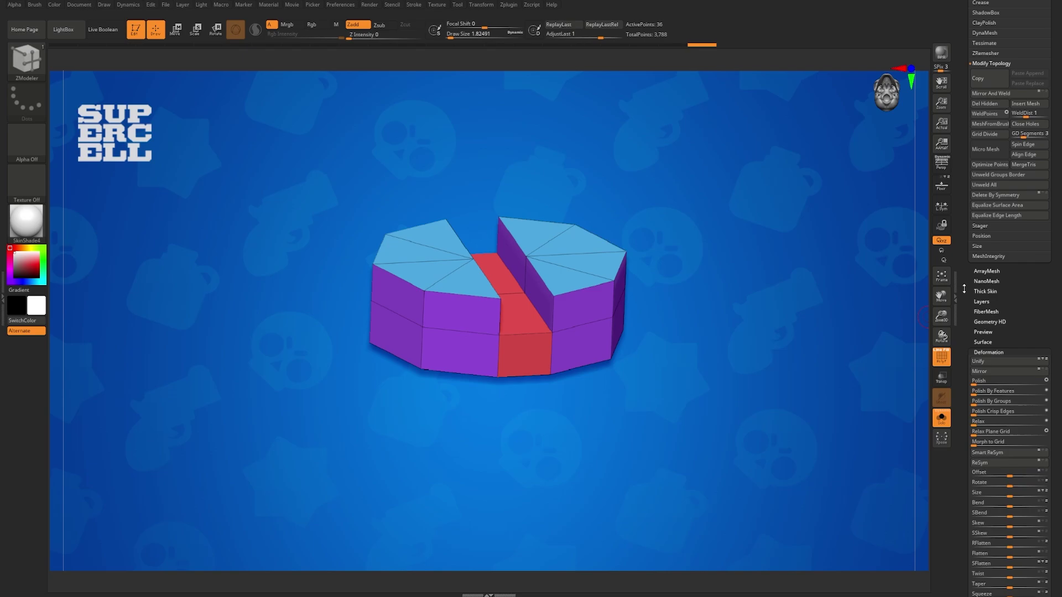
drag(964, 288, 978, 173)
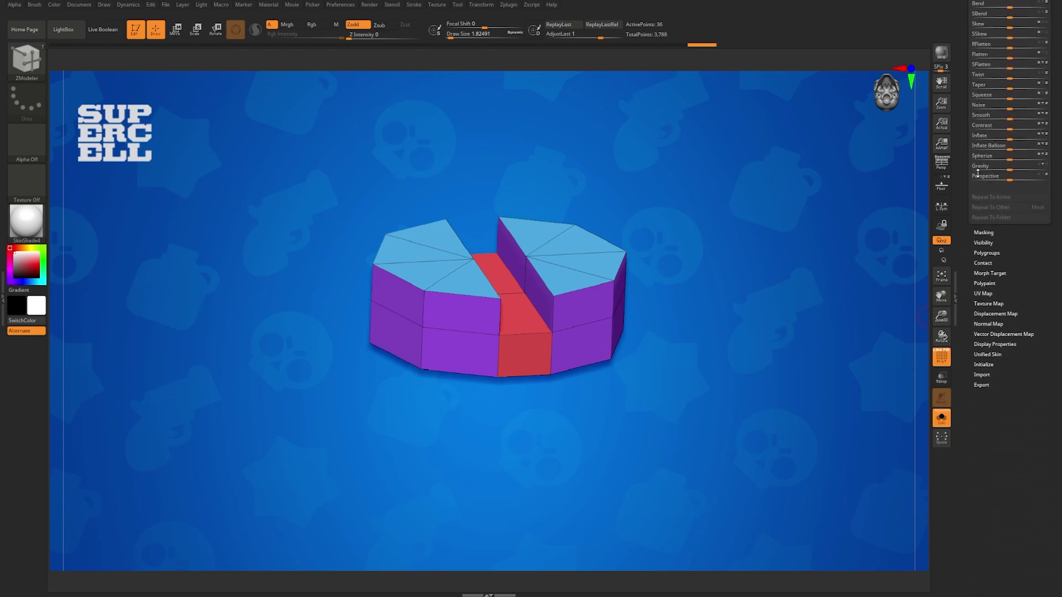
click(984, 252)
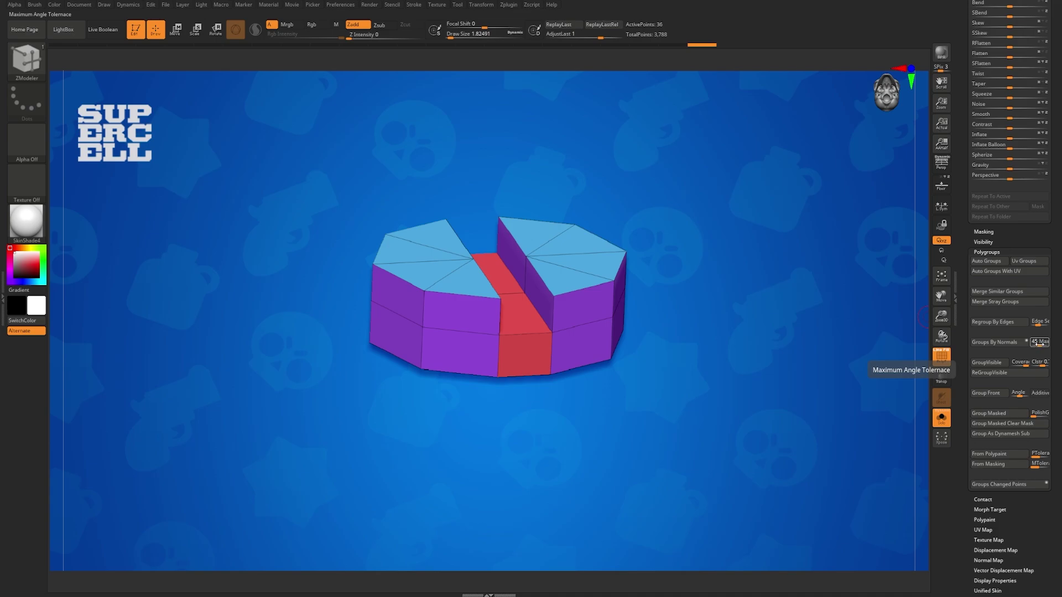
click(1002, 344)
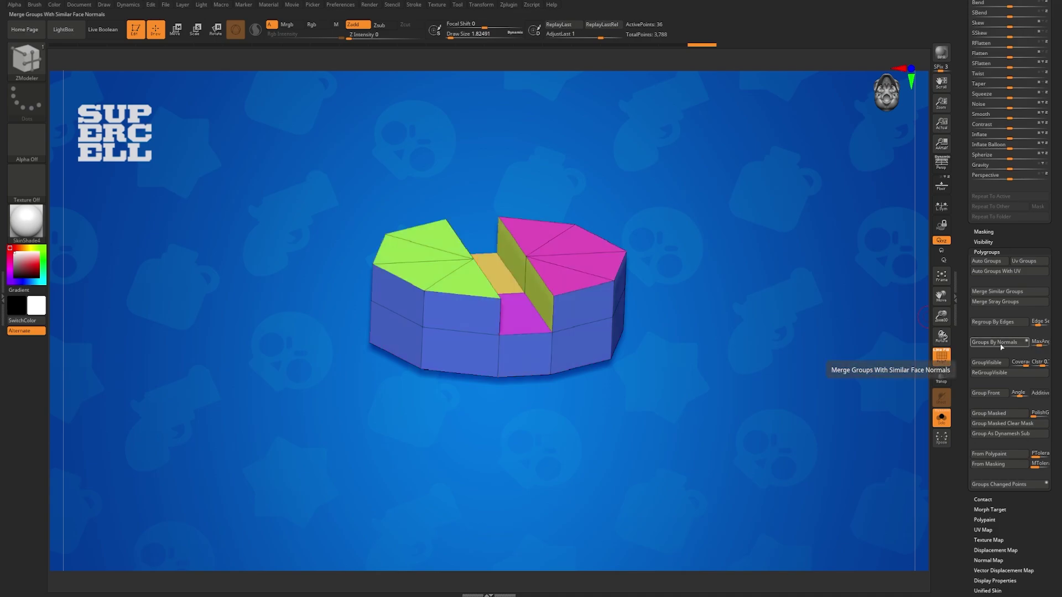
Step: Assign both channel floor faces to one polygroup using the PolyGroup action on A Single Poly
drag(490, 317, 528, 295)
right_drag(528, 295, 517, 331)
key(space)
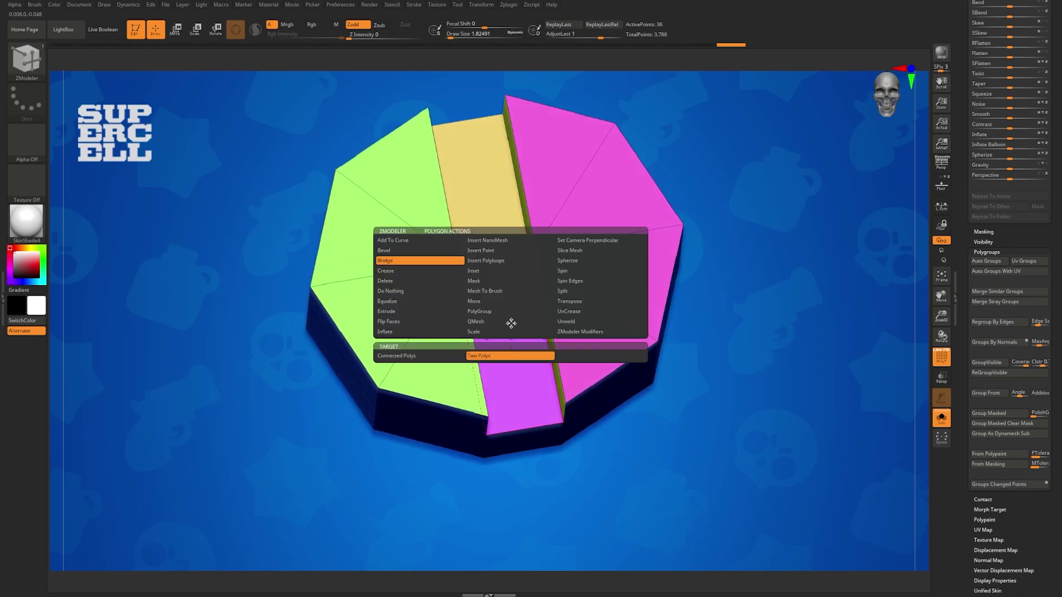
click(498, 315)
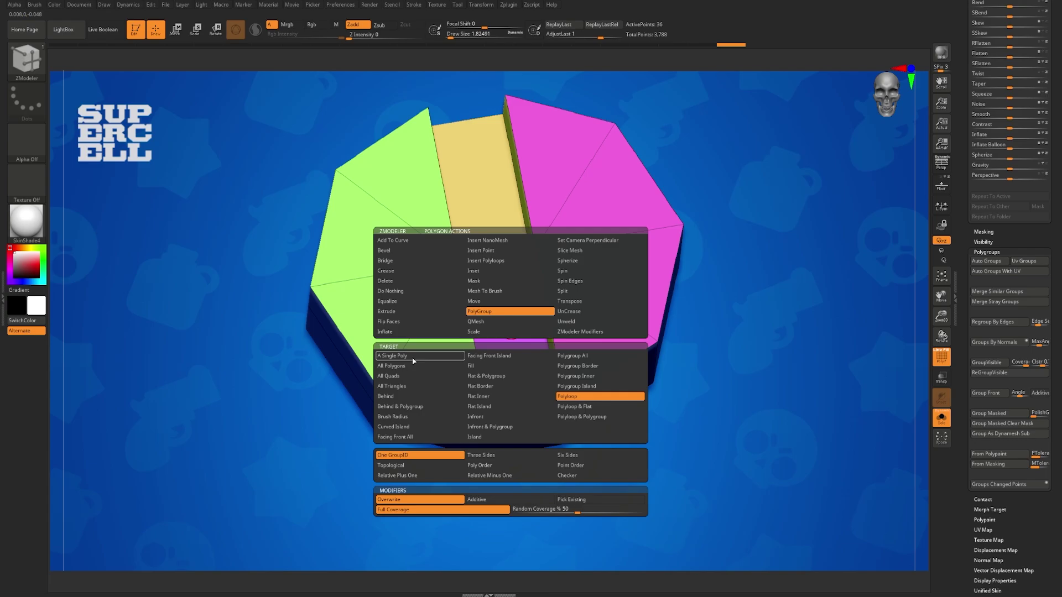
click(414, 361)
click(481, 206)
click(499, 318)
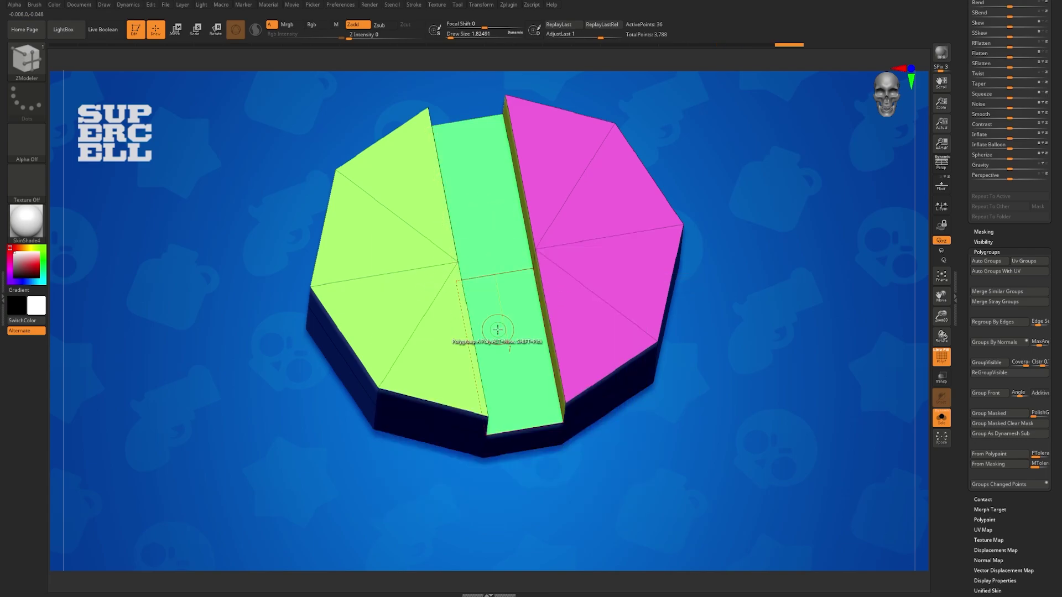
mouse_move(499, 330)
right_down()
mouse_move(459, 279)
mouse_move(492, 263)
mouse_move(494, 309)
right_up()
key(space)
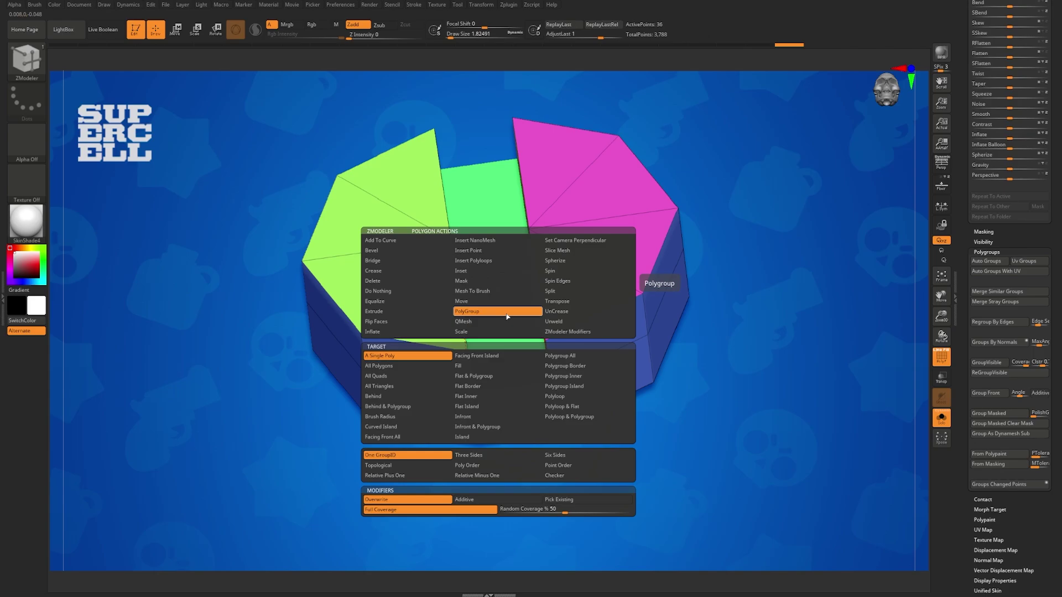
click(397, 358)
right_drag(487, 338, 500, 291)
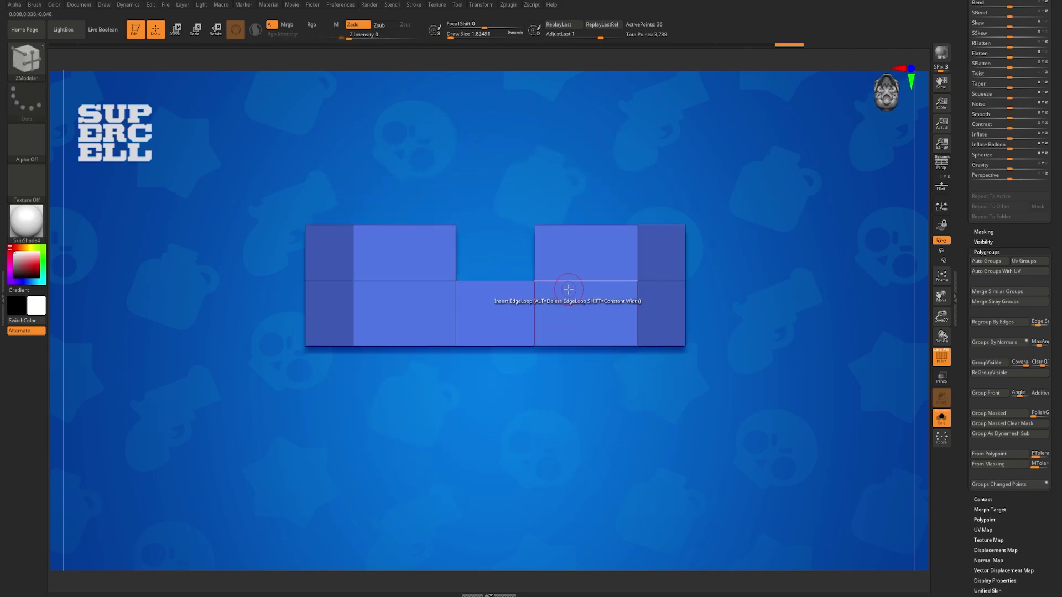
mouse_move(567, 298)
right_down()
mouse_move(562, 331)
mouse_move(554, 304)
right_up()
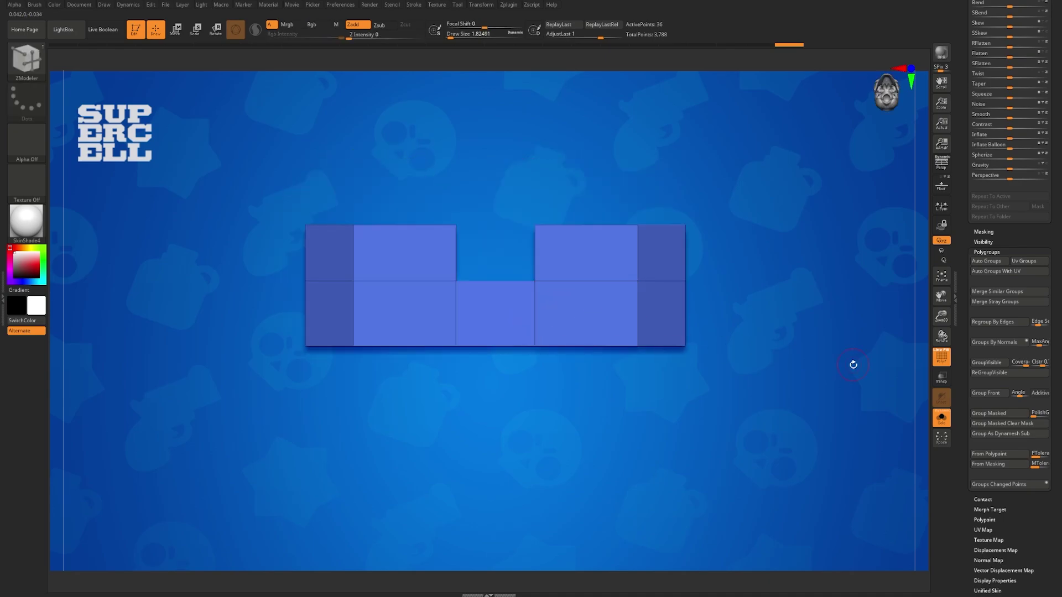
Step: Show the whole case again and move the slotted disc out along X until it sits clear beside the case
click(941, 421)
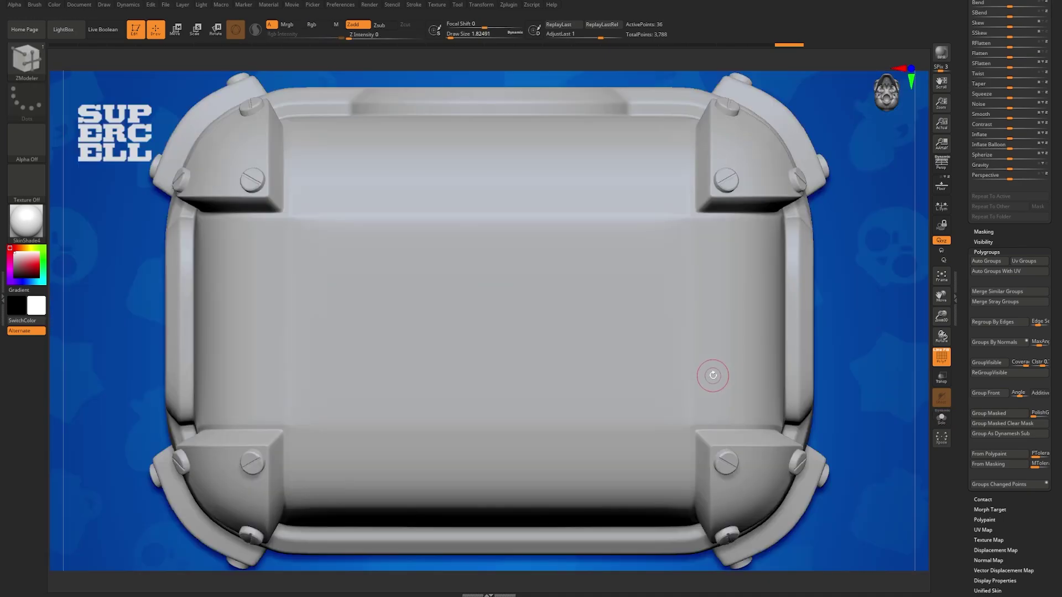
right_drag(663, 360, 607, 390)
alt+right_drag(536, 286, 527, 329)
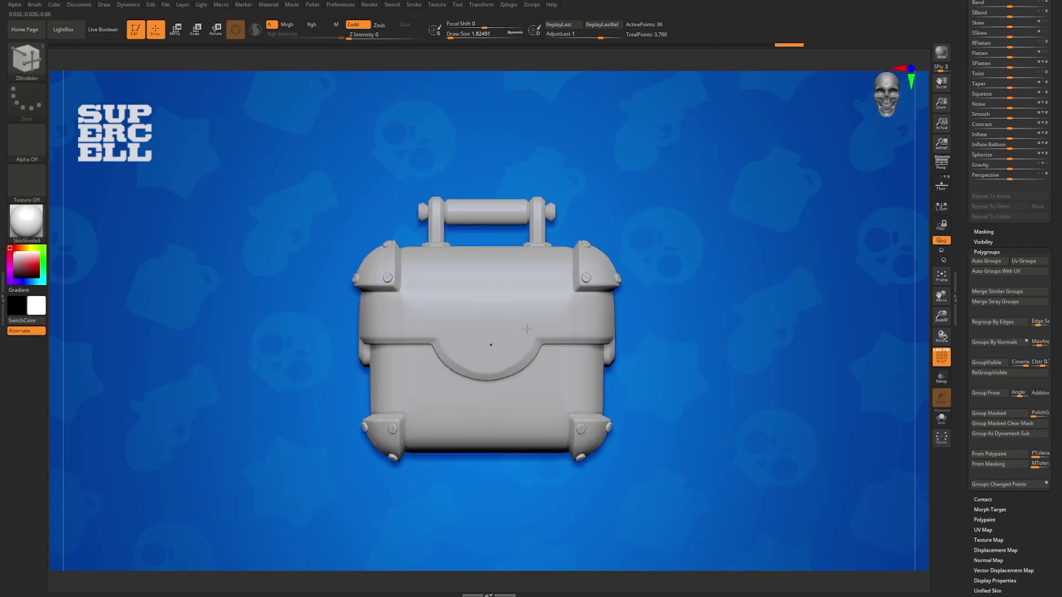
key(w)
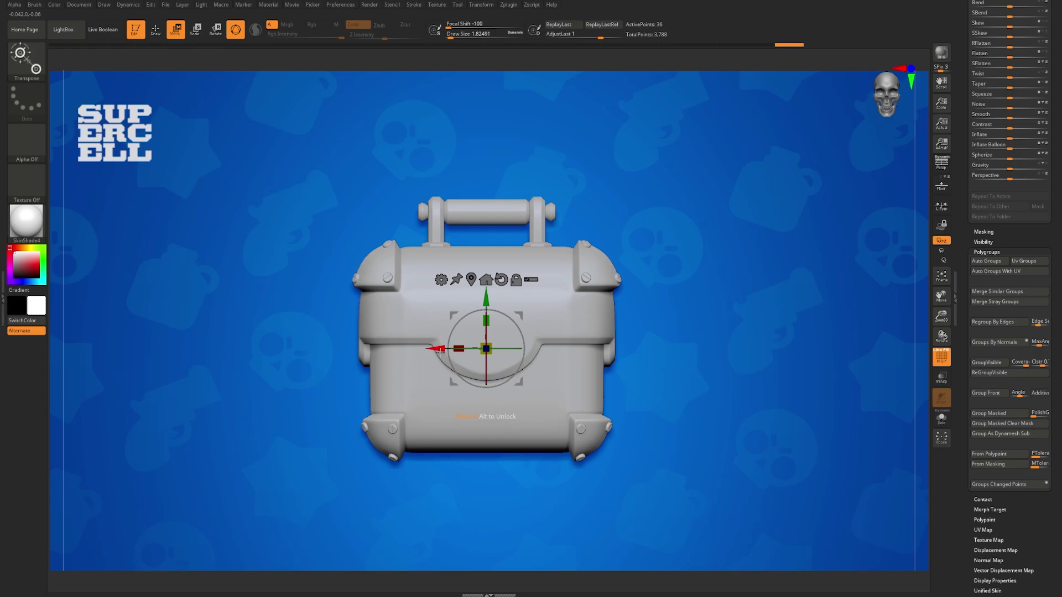
alt+drag(437, 349, 277, 354)
alt+right_drag(359, 365, 421, 339)
drag(416, 338, 451, 382)
right_drag(451, 381, 443, 426)
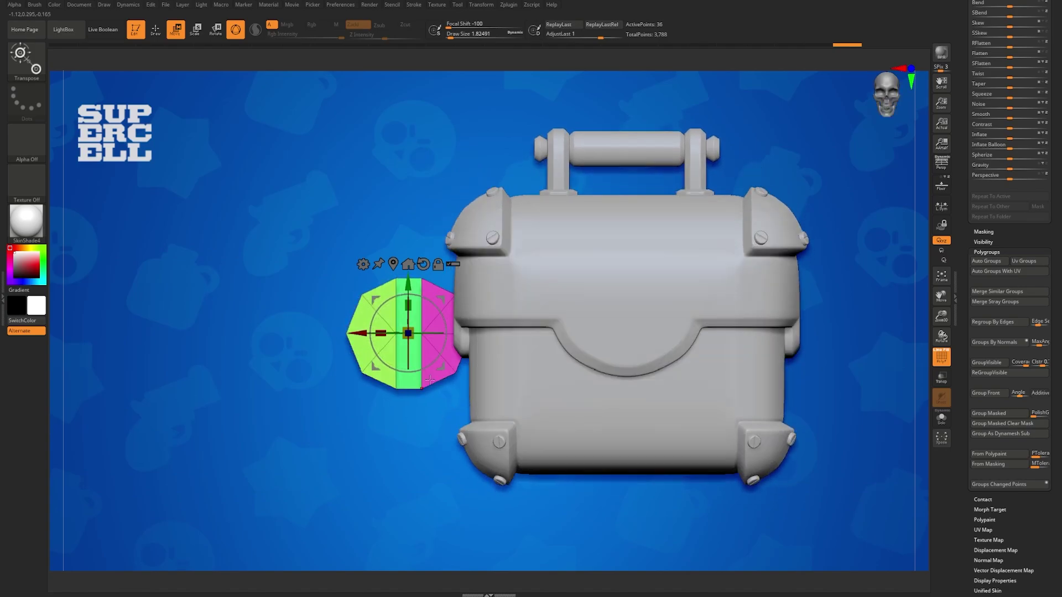
drag(344, 333, 325, 335)
key(q)
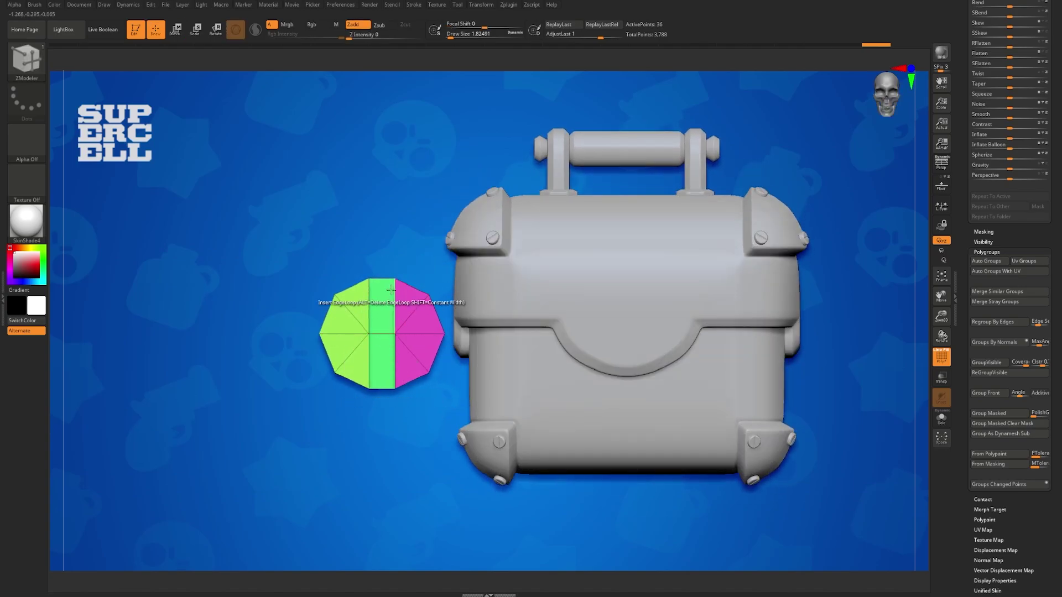
Step: Narrow the slotted disc along X to about 0.92 of its width
mouse_move(365, 320)
right_down()
mouse_move(401, 332)
mouse_move(407, 314)
mouse_move(368, 300)
right_up()
key(w)
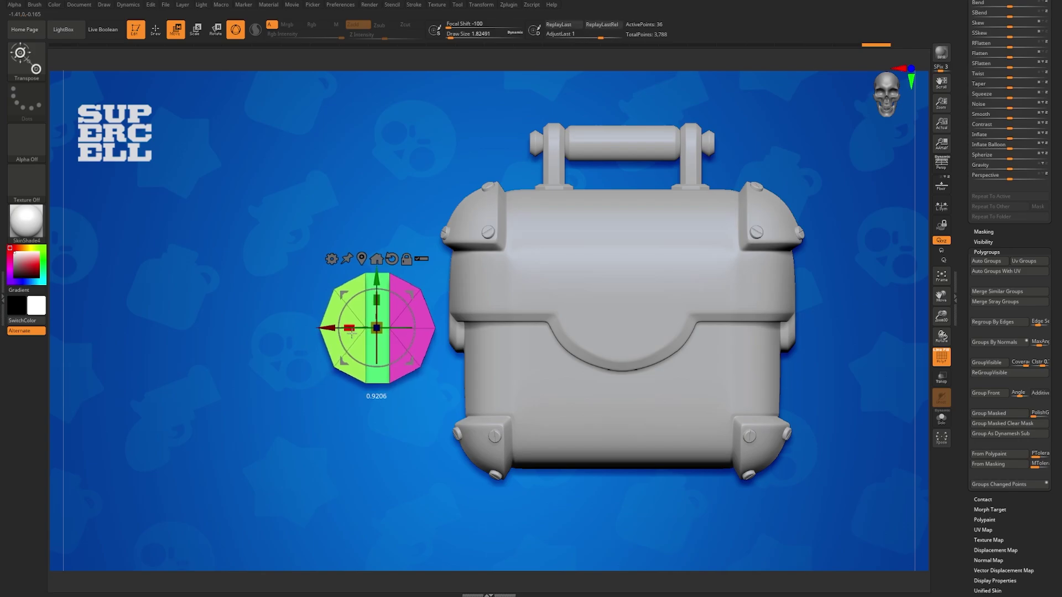
key(q)
Step: Mask the disc's base layer, shorten the raised halves beside the slot, clear the mask and return to ZModeler
mouse_move(379, 407)
mouse_down()
mouse_move(380, 396)
mouse_move(393, 472)
mouse_move(379, 501)
mouse_up()
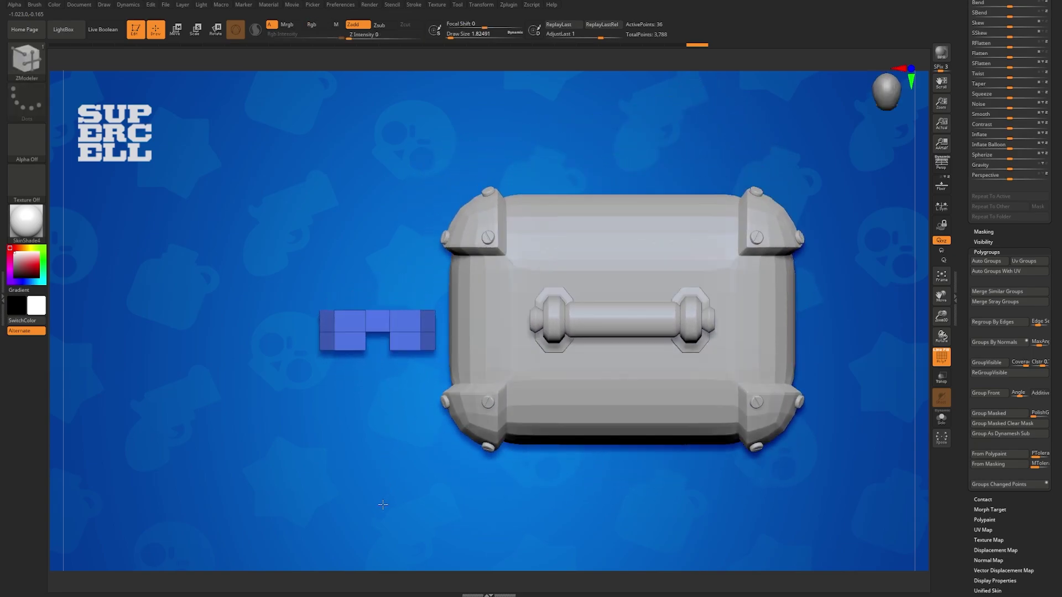
key(ctrl)
ctrl+drag(389, 361, 451, 344)
key(w)
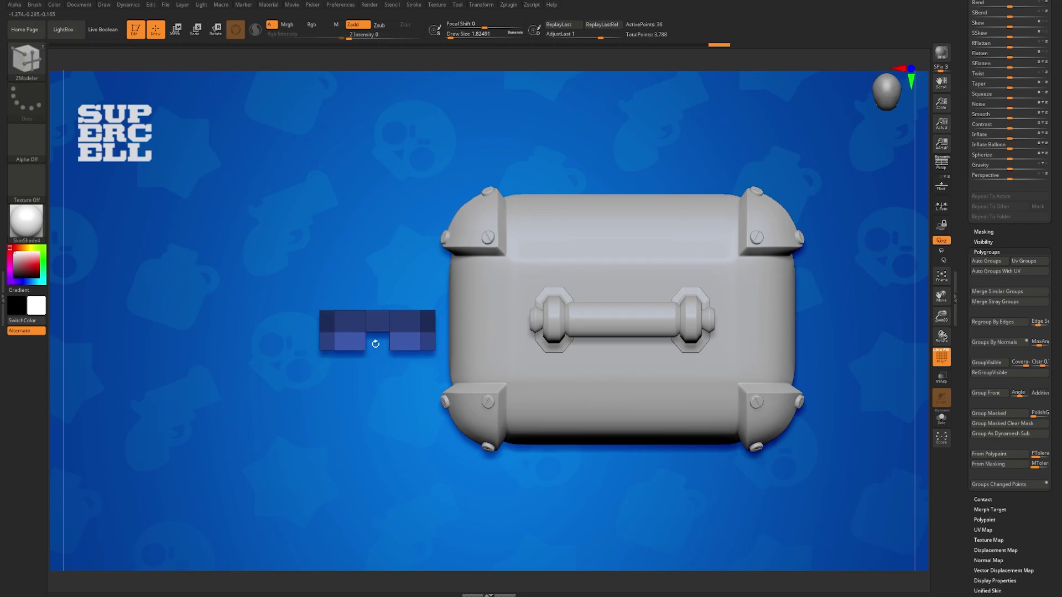
mouse_move(378, 385)
mouse_down()
mouse_move(390, 447)
mouse_move(437, 436)
mouse_move(422, 430)
mouse_up()
key(q)
ctrl+click(350, 397)
key(b)
key(z)
key(m)
Step: Rotate the disc a quarter turn so its slotted face points outward, and shift it in against the case's side
key(w)
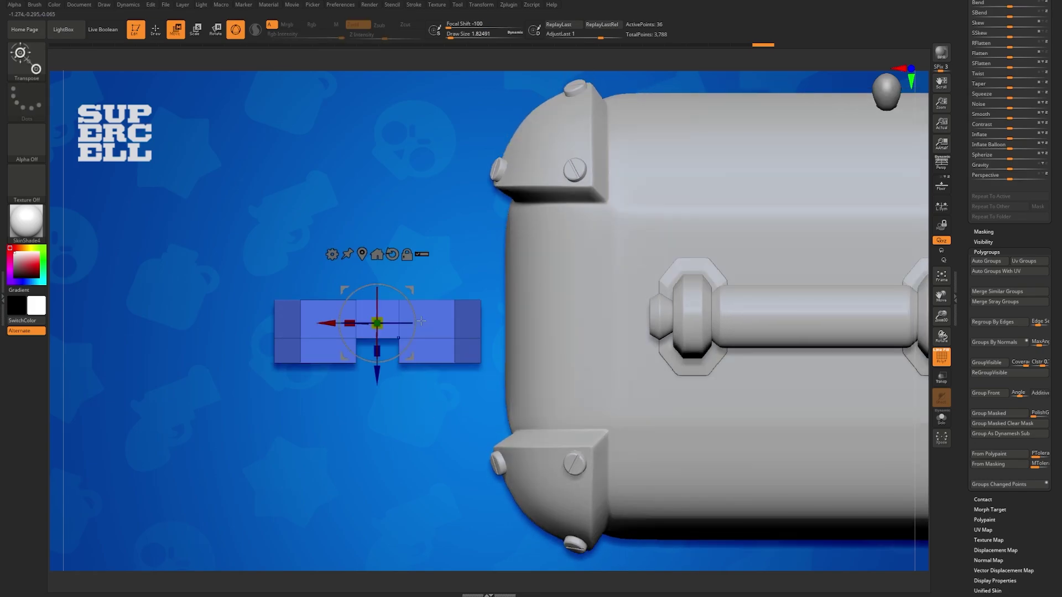
drag(419, 313, 395, 367)
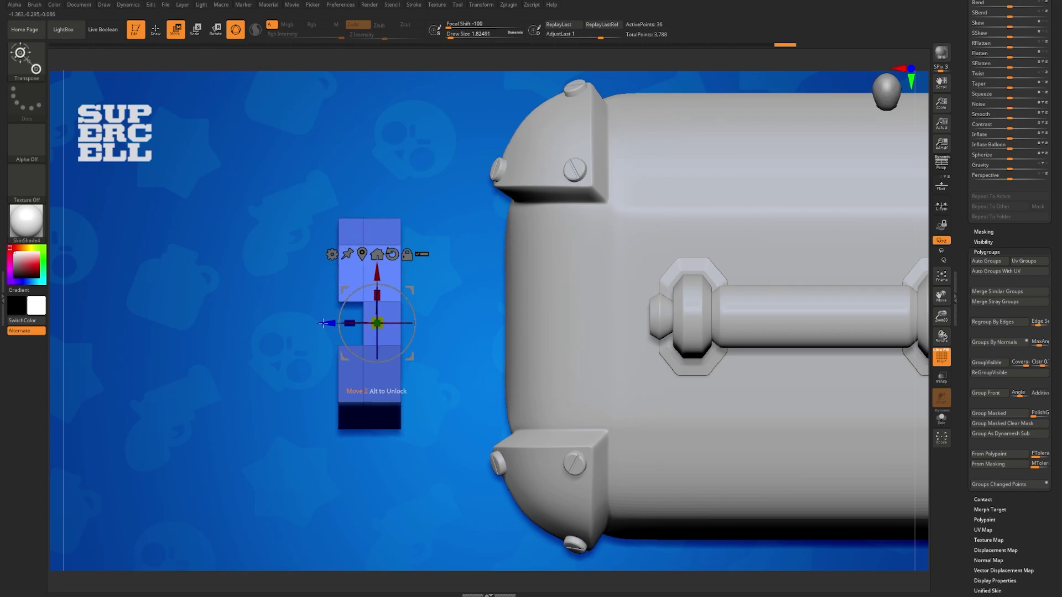
drag(324, 323, 395, 299)
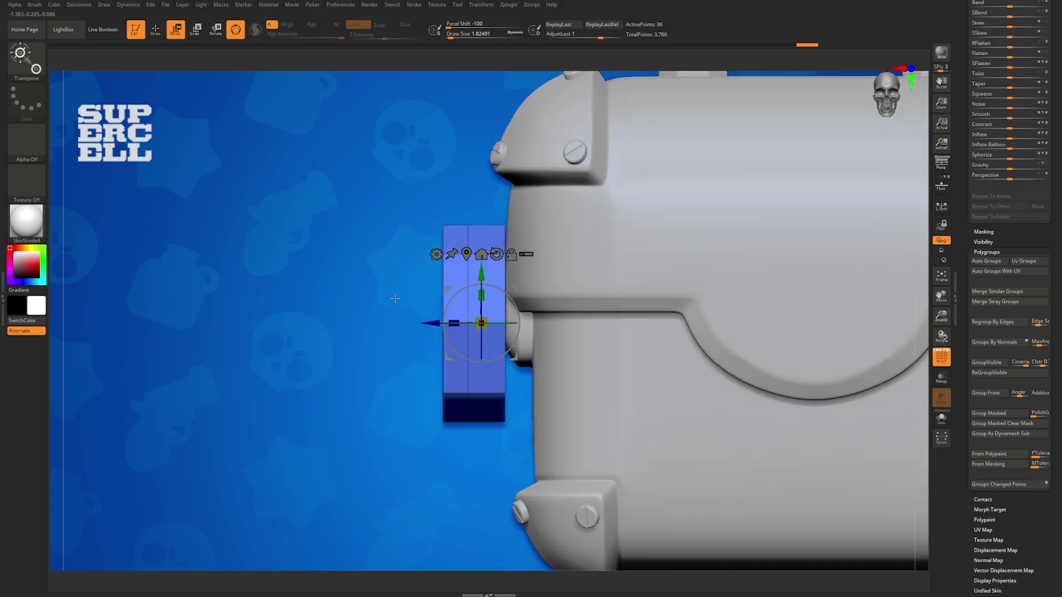
Step: Display the front reference image and mirror the disc across X to the opposite side of the case
key(shift+p)
key(f)
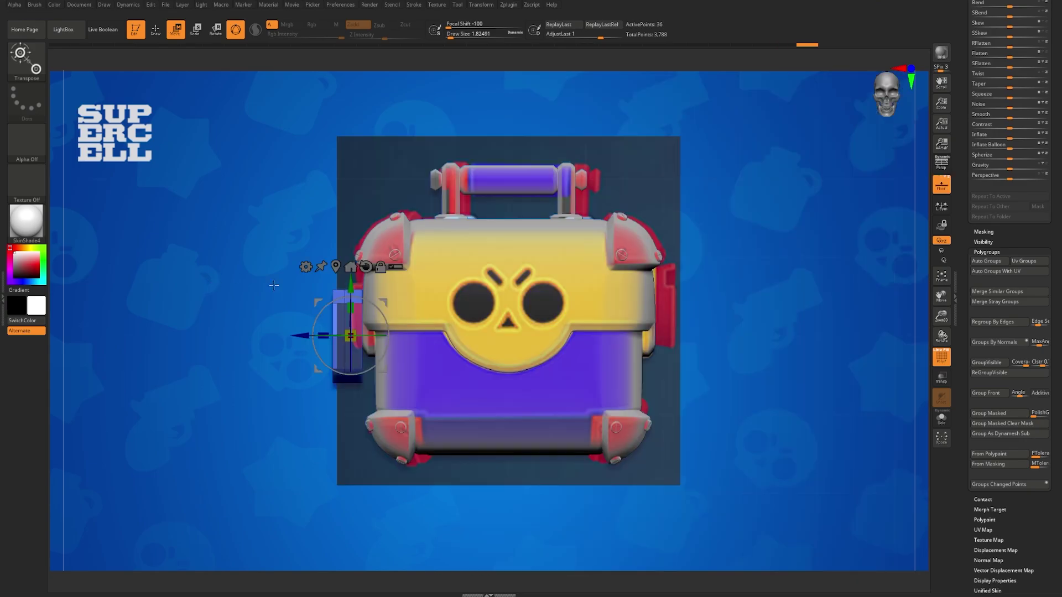
key(q)
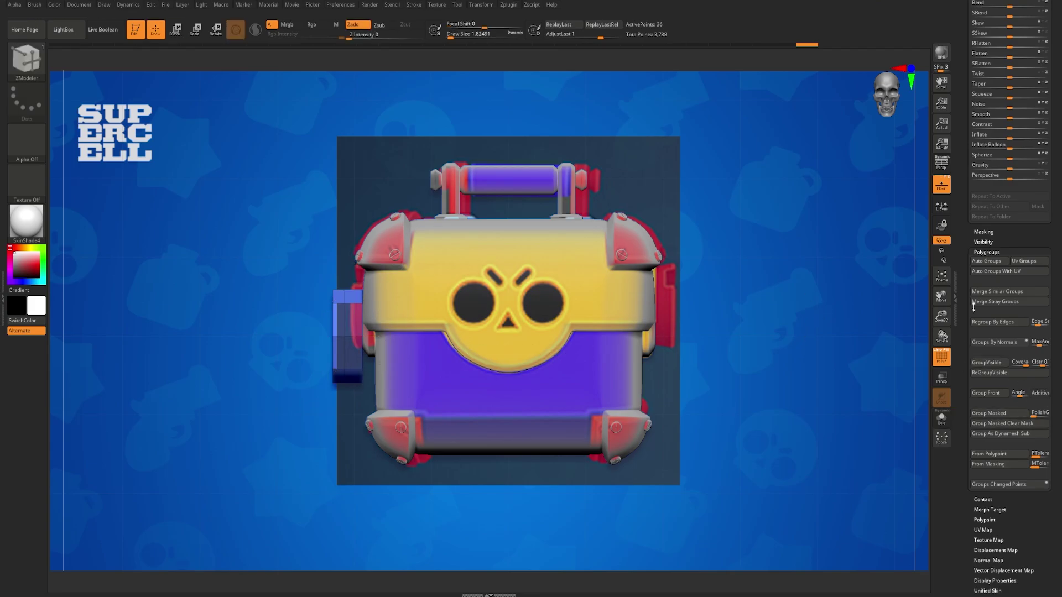
click(987, 253)
scroll(968, 318, up, 5)
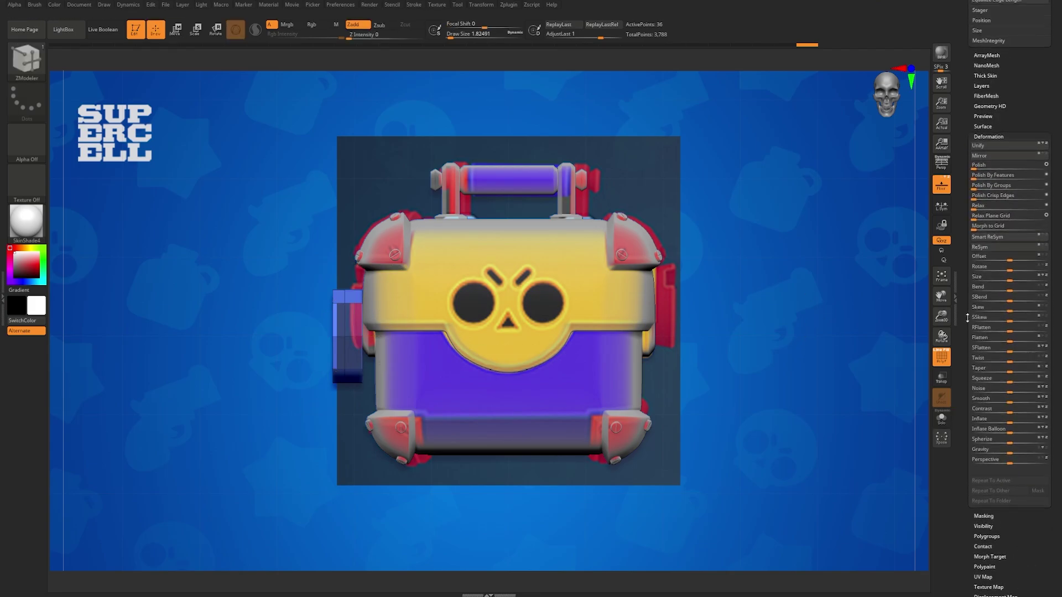
scroll(967, 319, up, 3)
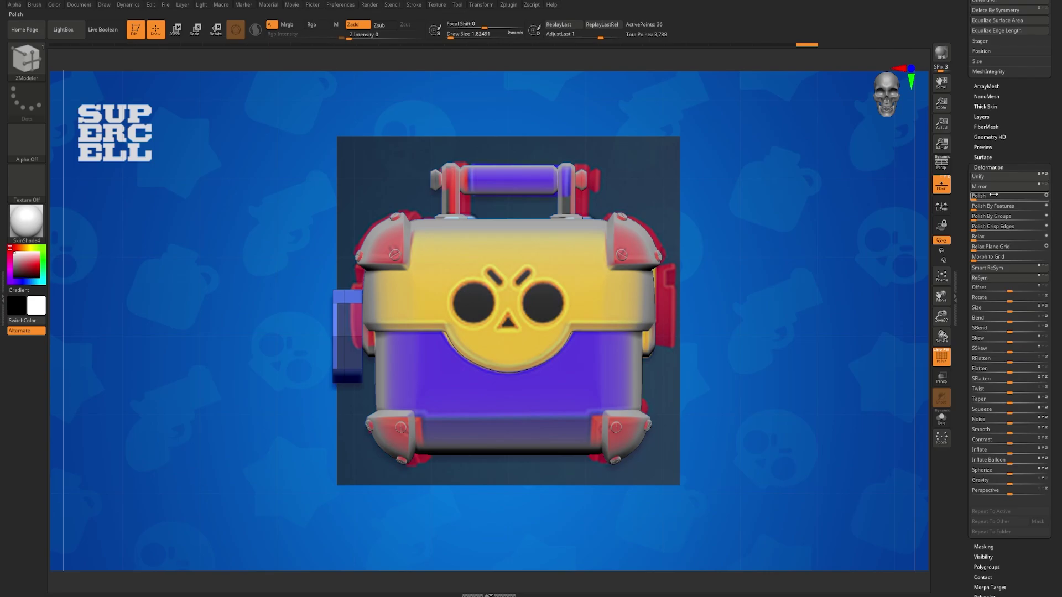
click(980, 186)
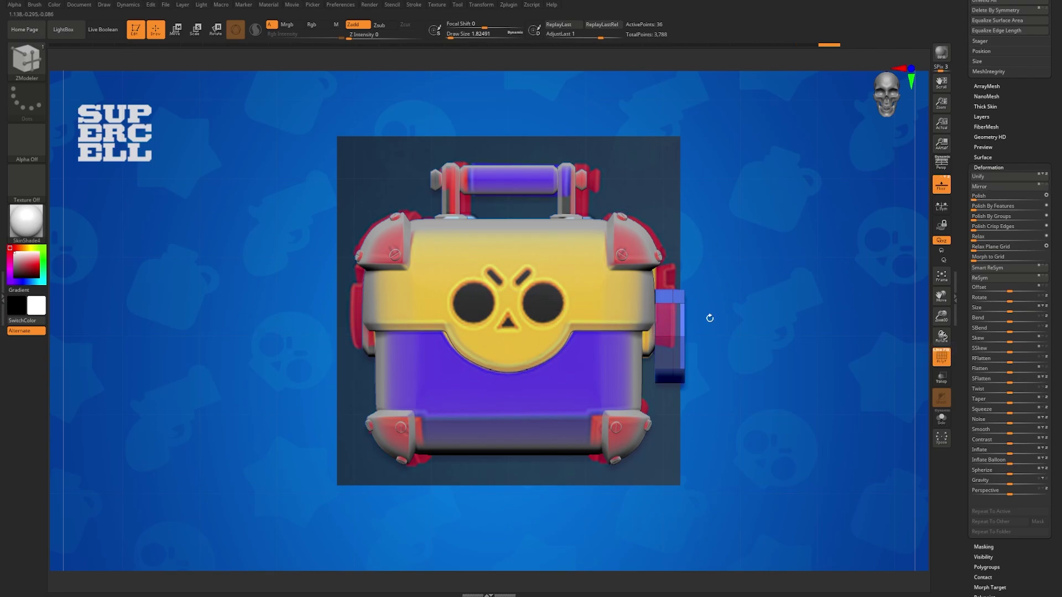
Step: Raise the disc, scale it down slightly and slide it against the case to match the red side detail in the reference
key(w)
click(333, 265)
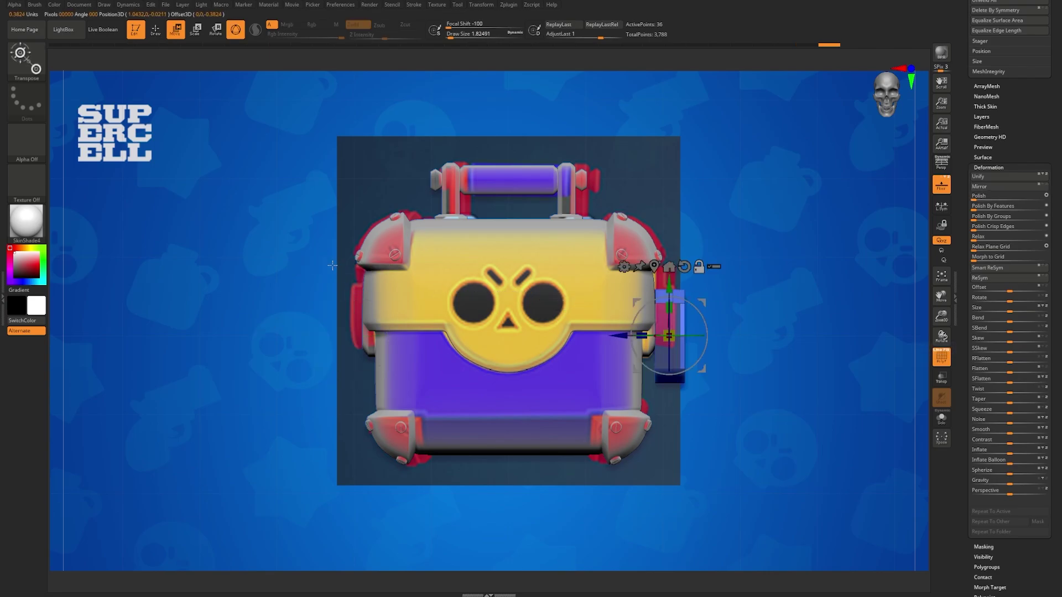
ctrl+right_drag(752, 350, 755, 411)
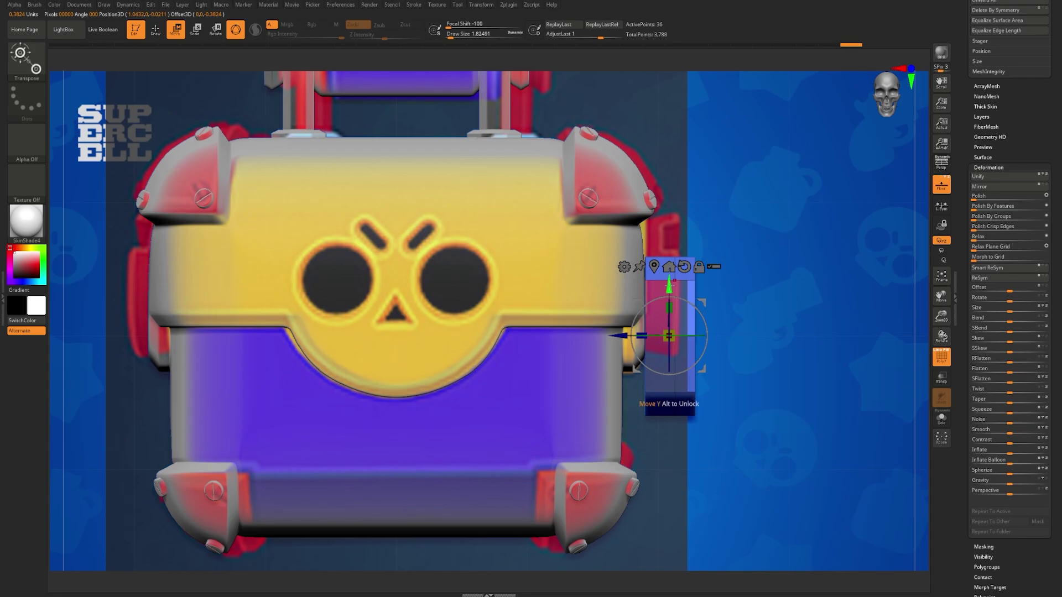
drag(669, 284, 676, 239)
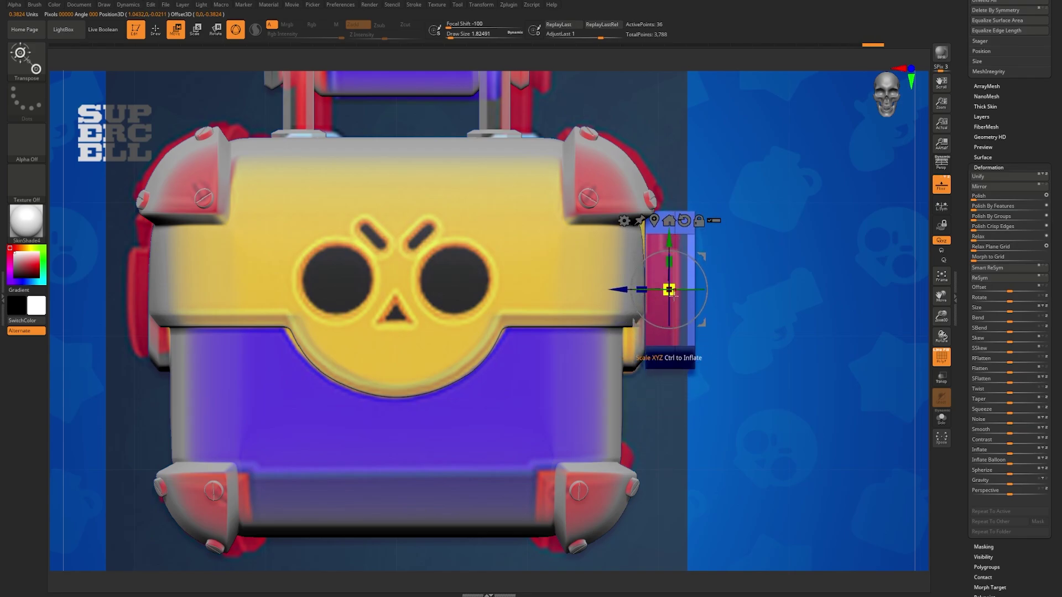
drag(674, 298, 602, 284)
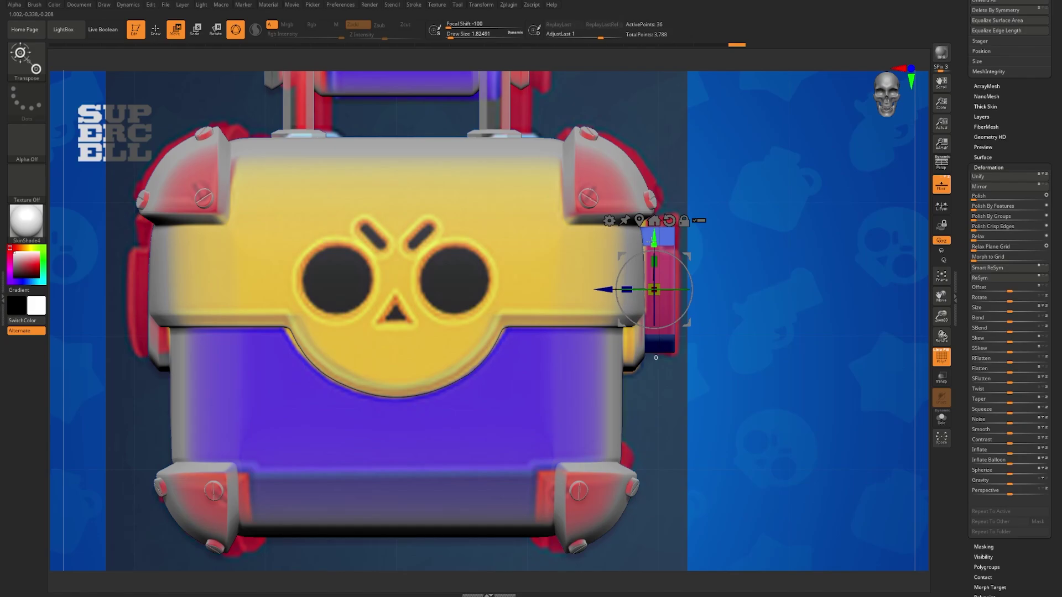
drag(654, 241, 653, 235)
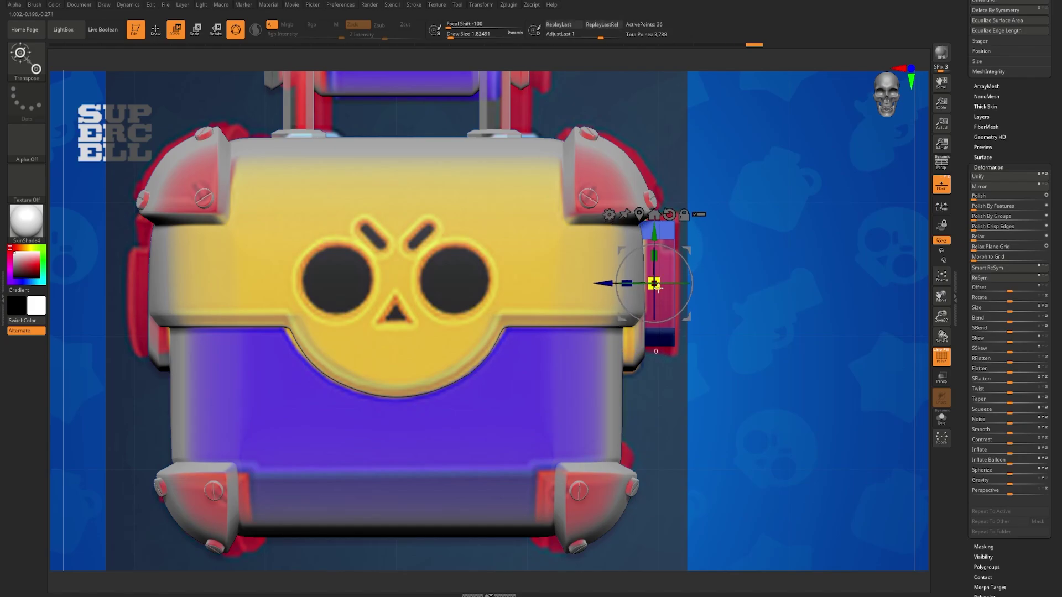
drag(659, 291, 660, 296)
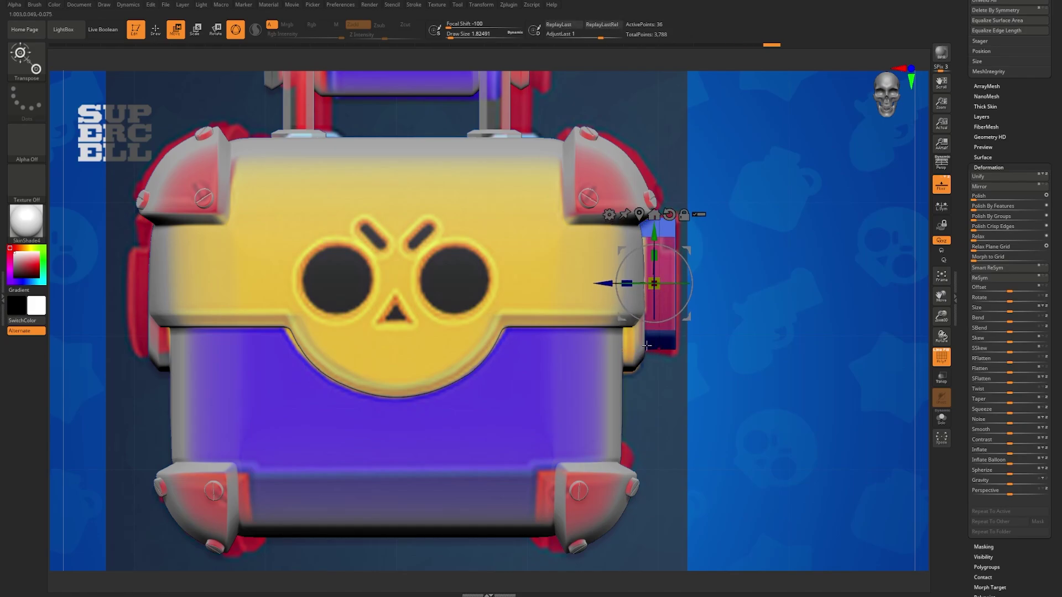
Step: Mask the disc's inner layer, scale the outer portion slightly to follow the reference's taper, and clear the mask
key(q)
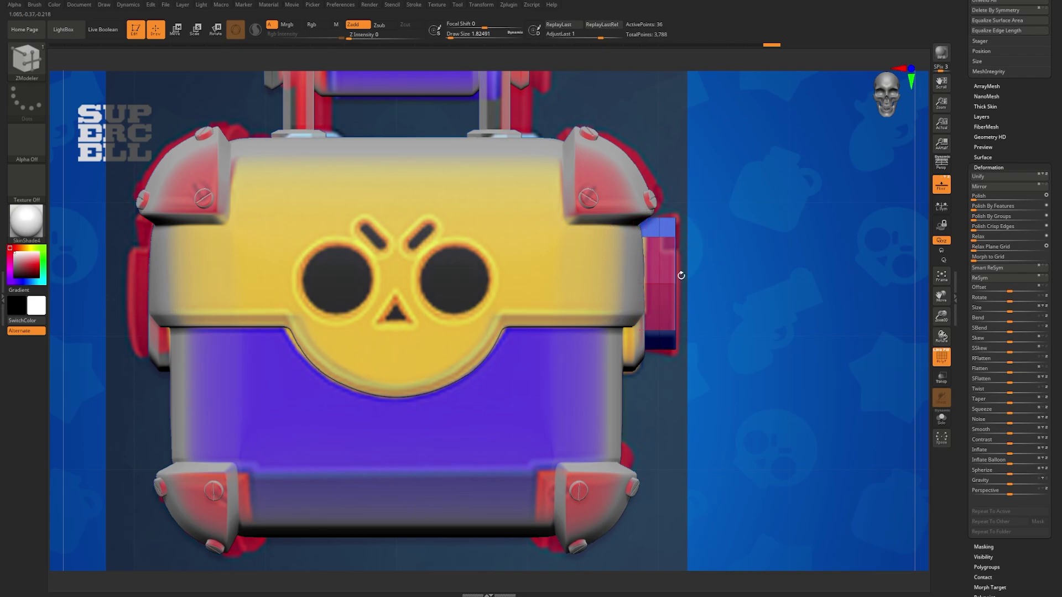
key(ctrl)
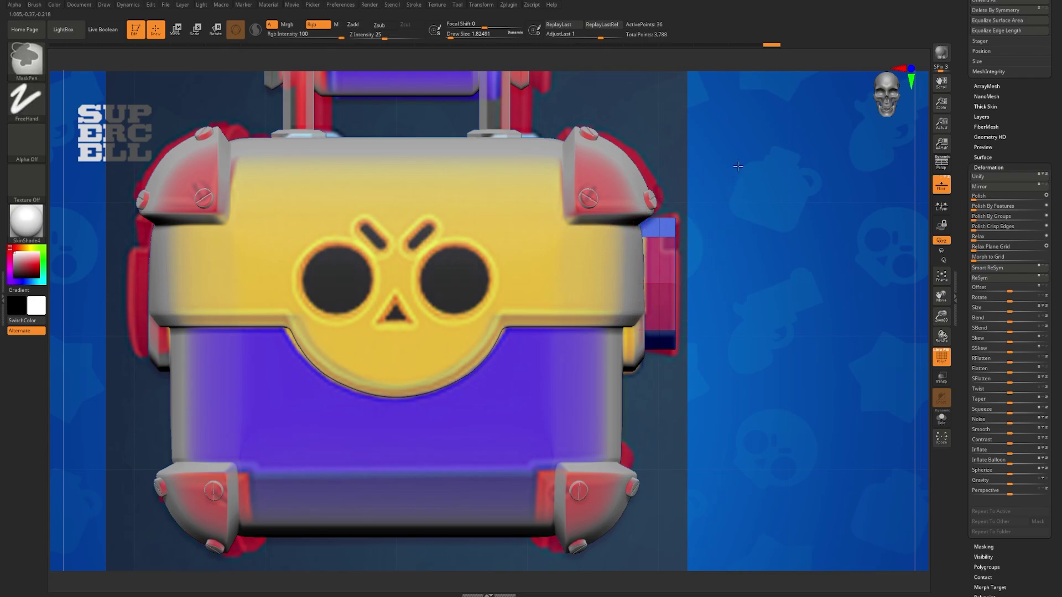
mouse_move(728, 196)
ctrl+mouse_down()
mouse_move(675, 319)
mouse_move(650, 428)
ctrl+mouse_up()
key(w)
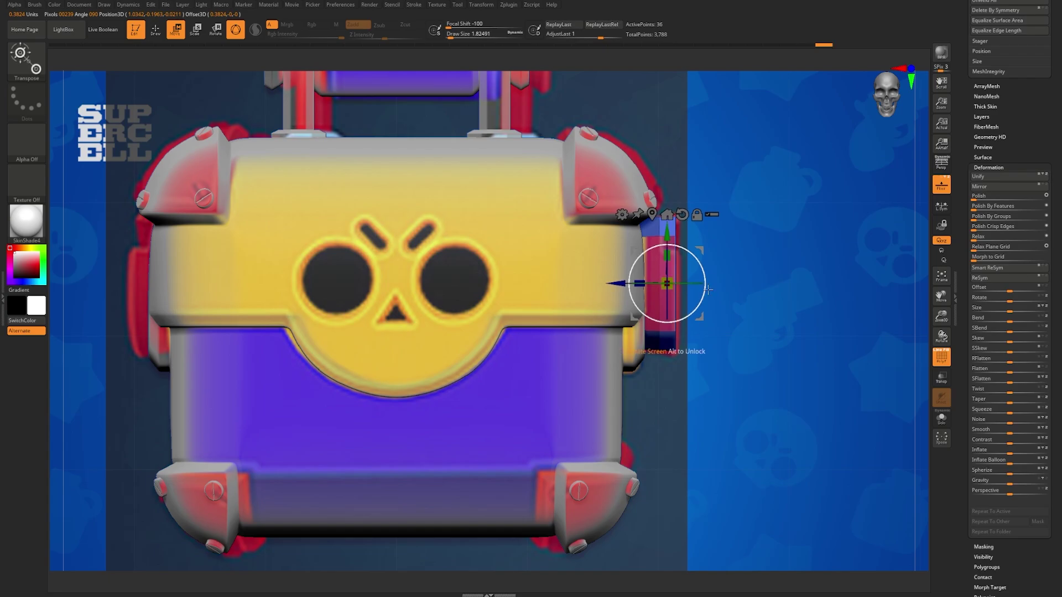
ctrl+right_drag(667, 287, 726, 380)
key(d)
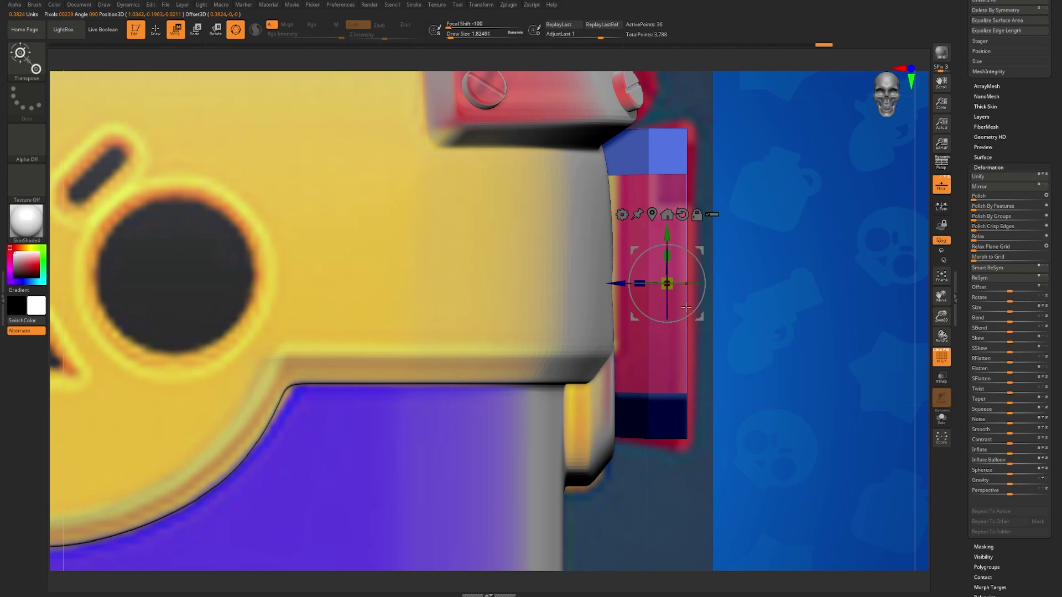
alt+right_drag(678, 288, 572, 314)
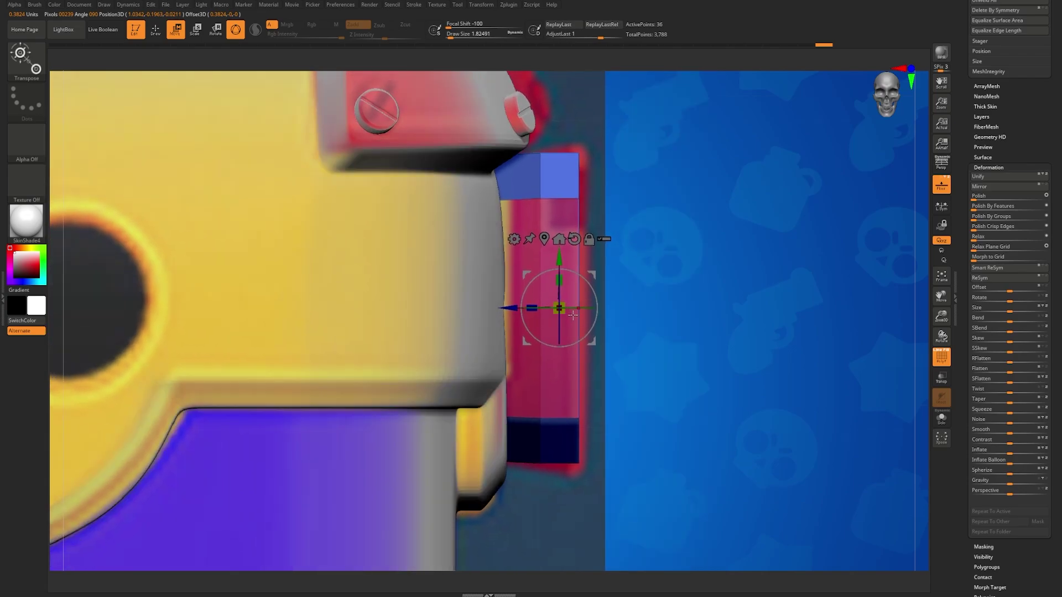
drag(567, 313, 560, 308)
ctrl+drag(653, 293, 694, 271)
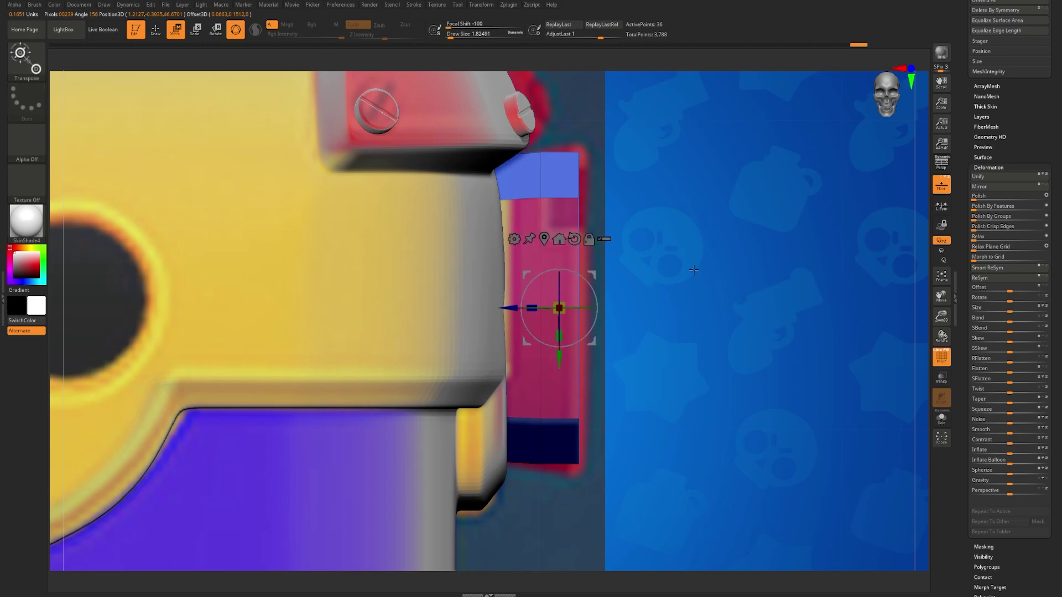
Step: Isolate the disc's outer face with a mask, extend and enlarge it to the reference outline, and return to ZModeler unmasked
key(q)
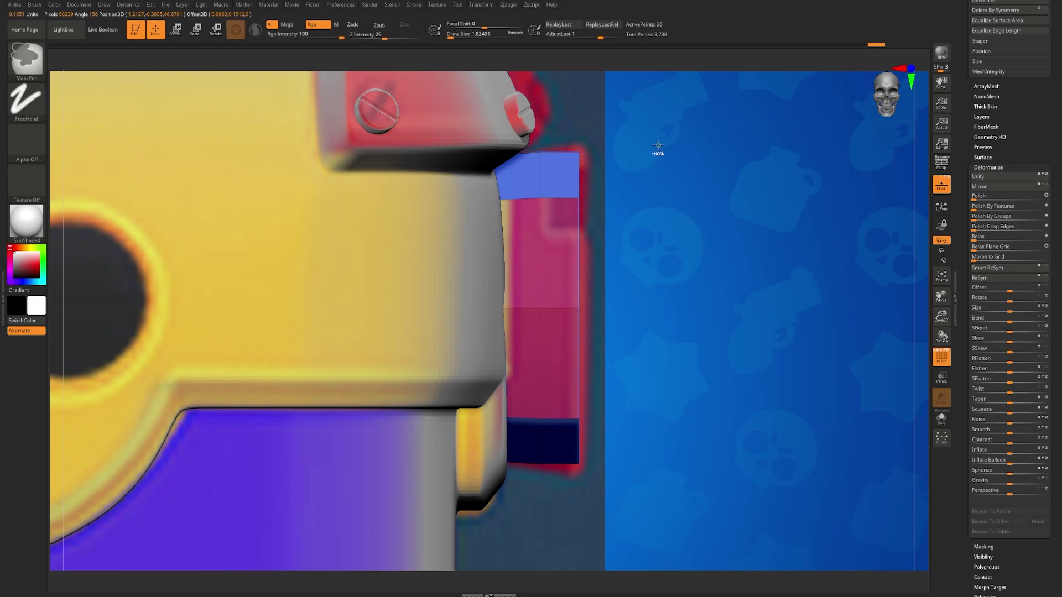
mouse_move(640, 103)
ctrl+mouse_down()
mouse_move(592, 498)
mouse_move(570, 517)
ctrl+mouse_up()
key(w)
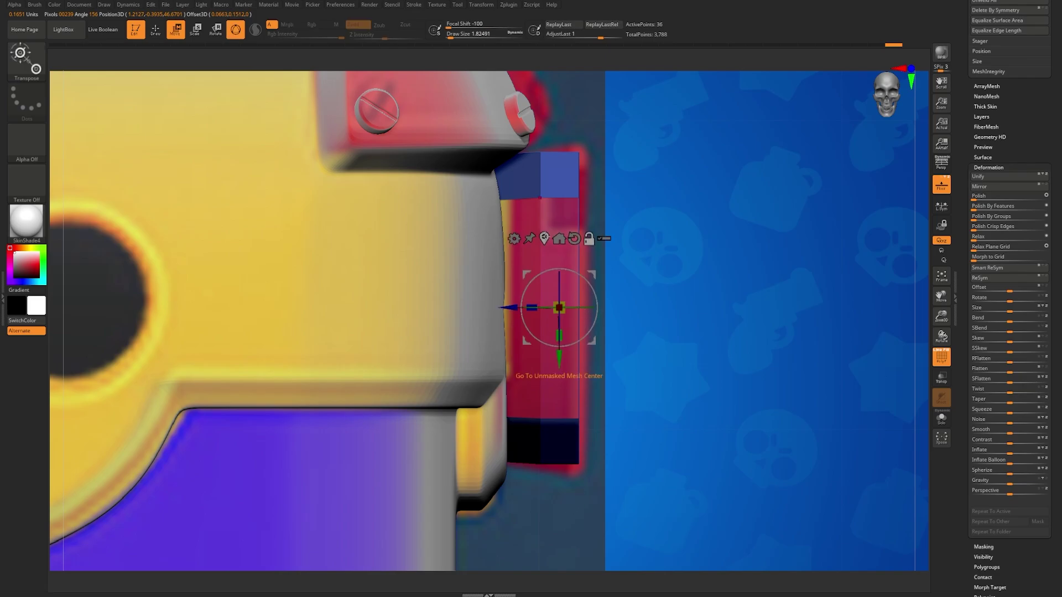
click(559, 239)
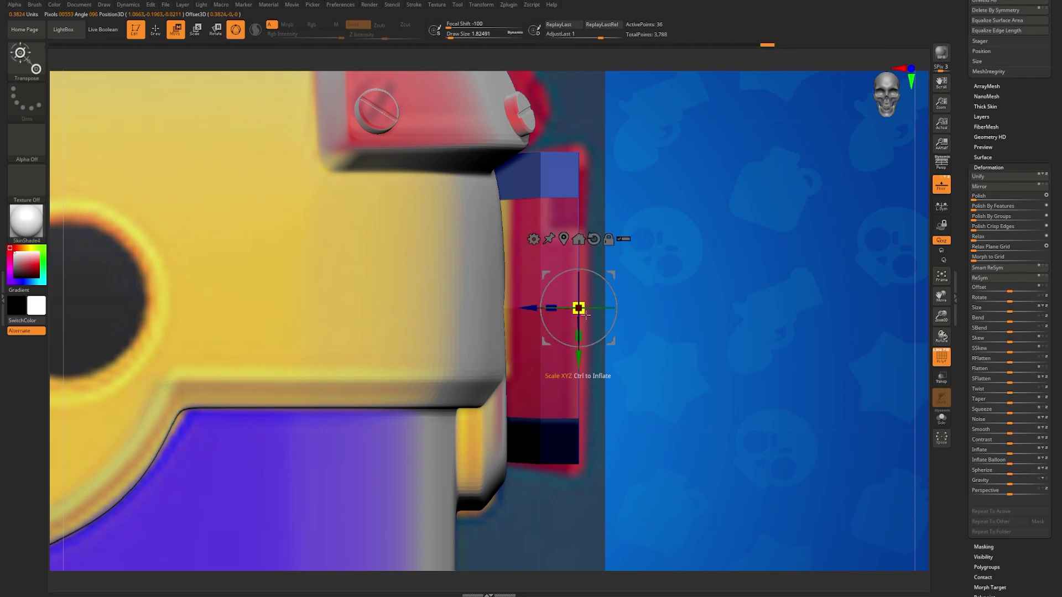
drag(585, 315, 538, 312)
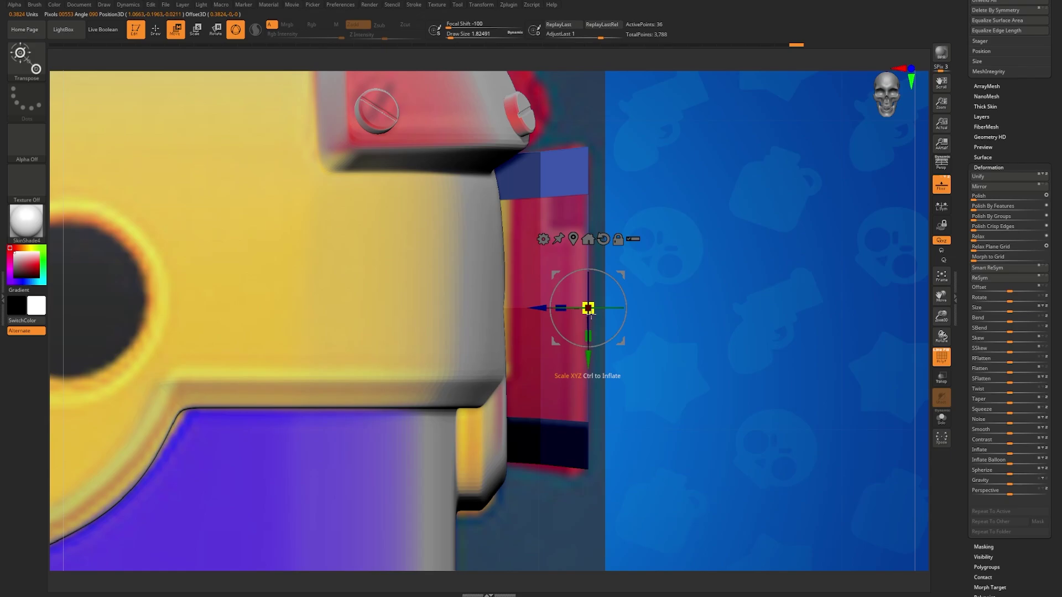
key(b)
key(z)
key(m)
key(q)
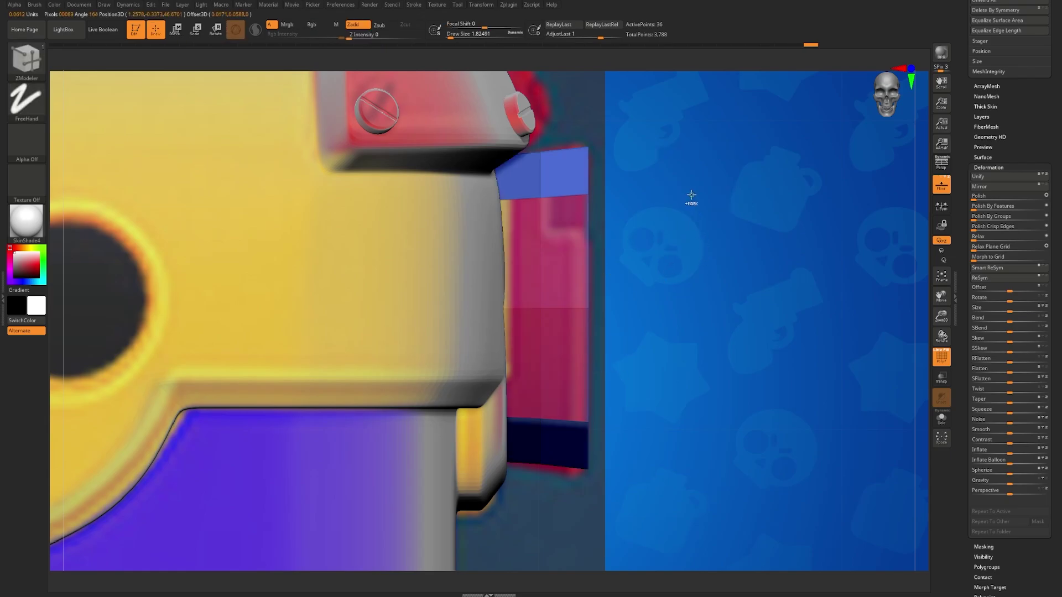
Step: Rotate the disc about its own axis to tilt the slot
key(w)
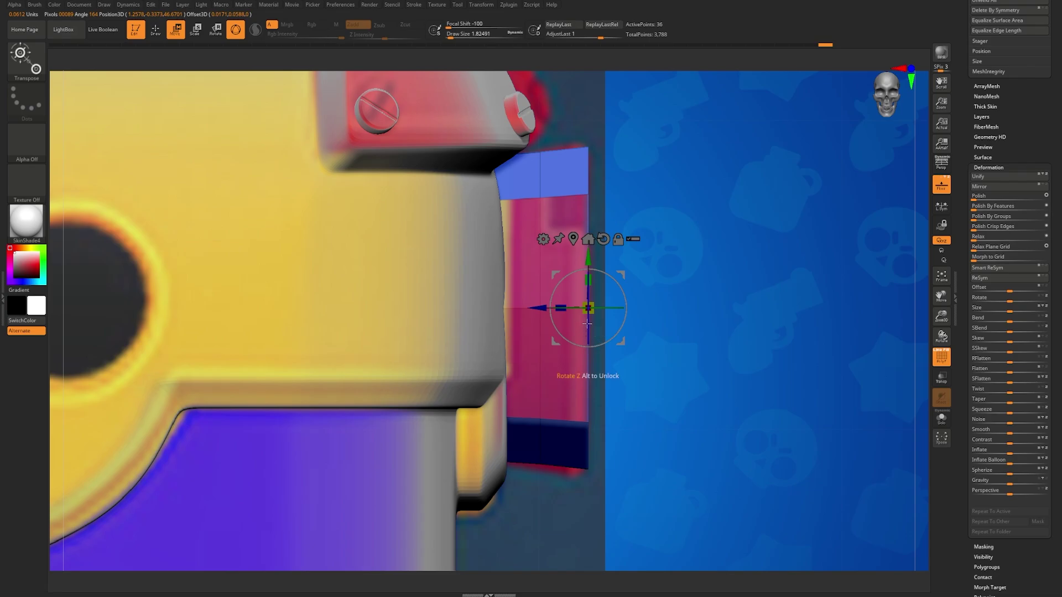
drag(587, 324, 591, 355)
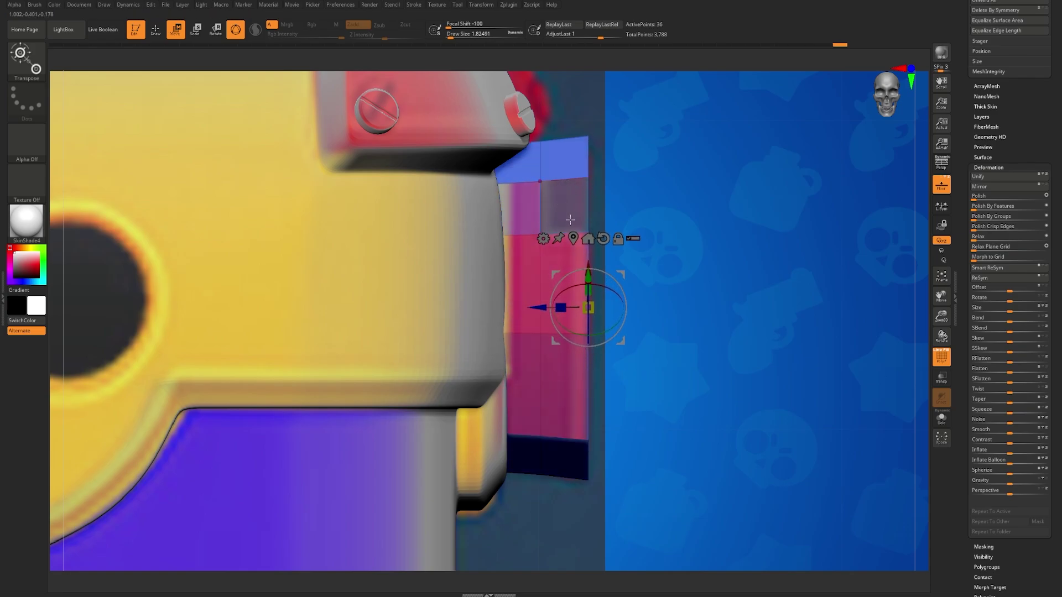
Step: Flip the slotted disc to the case's opposite side and apply Mirror And Weld so both sides carry one
key(q)
mouse_move(559, 213)
right_down()
mouse_move(609, 202)
mouse_move(877, 251)
right_up()
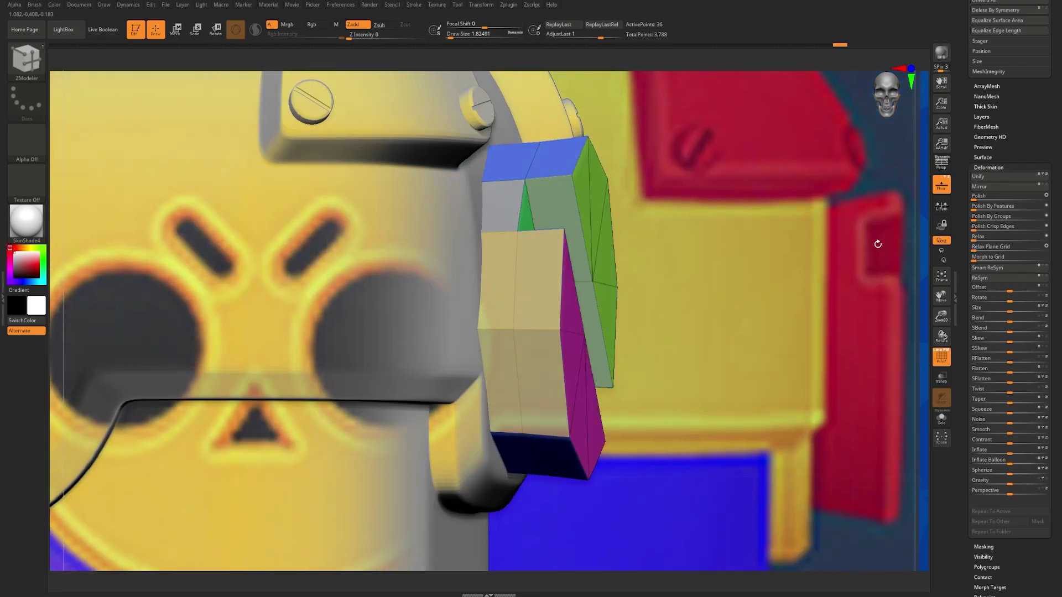
right_drag(561, 249, 559, 280)
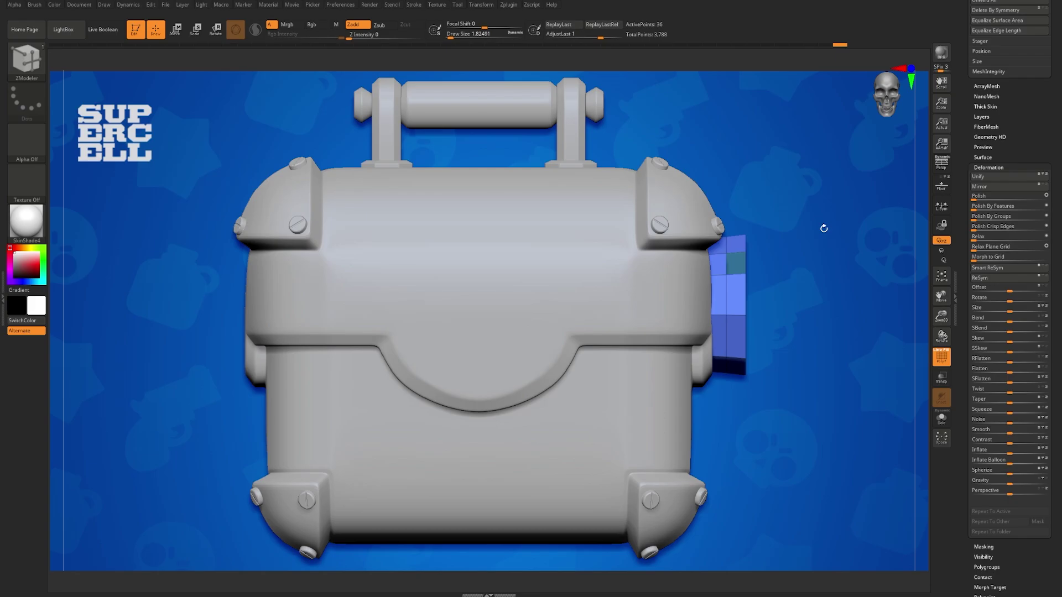
click(1001, 190)
scroll(972, 102, up, 5)
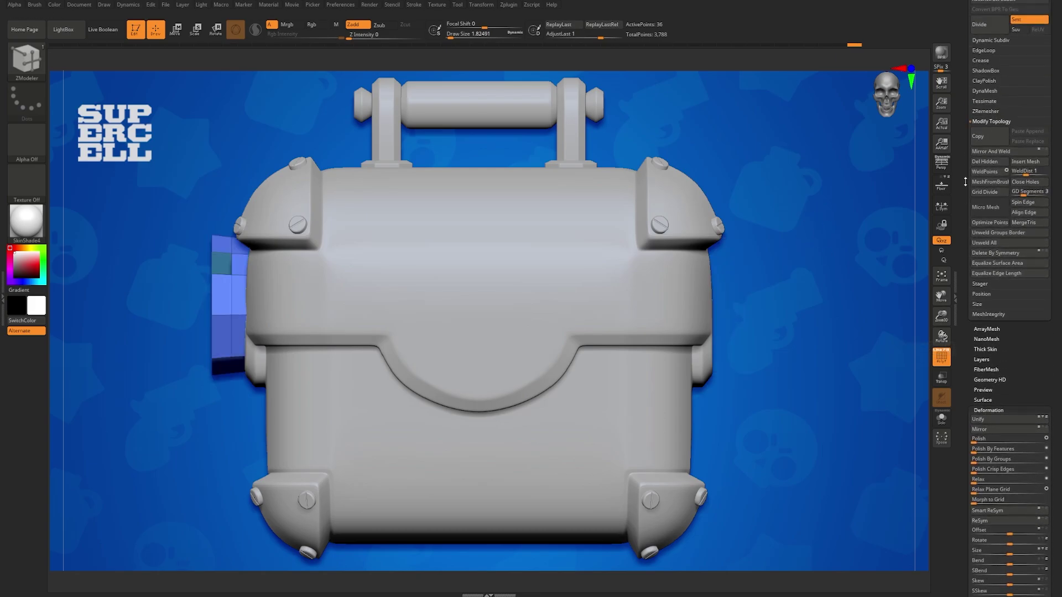
click(990, 152)
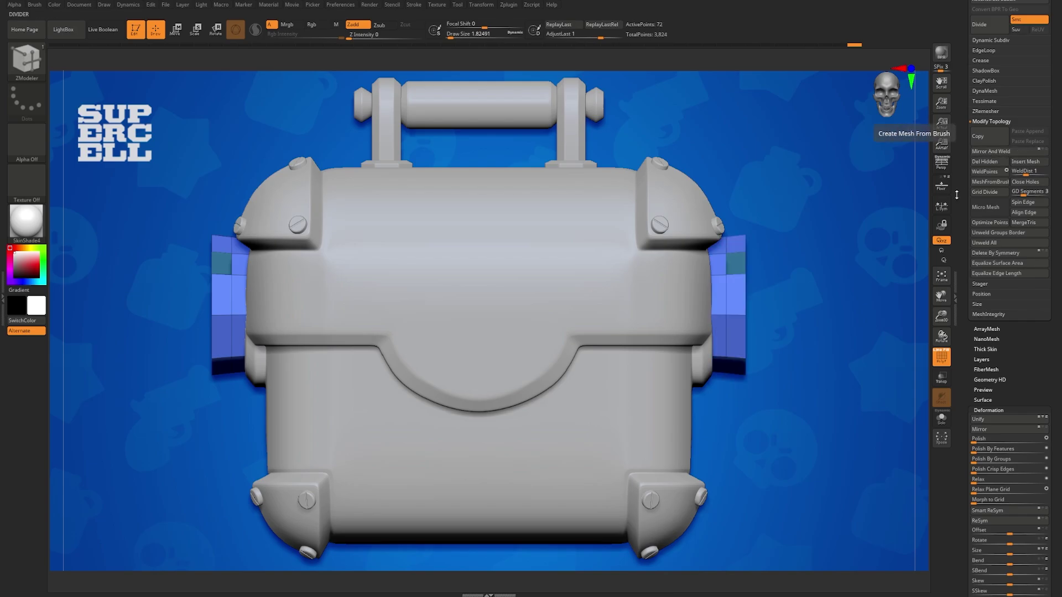
drag(713, 380, 735, 380)
Step: Set the crease level to 5 and enable dynamic subdivision on the discs with 5 smooth subdivision levels
scroll(985, 161, up, 1)
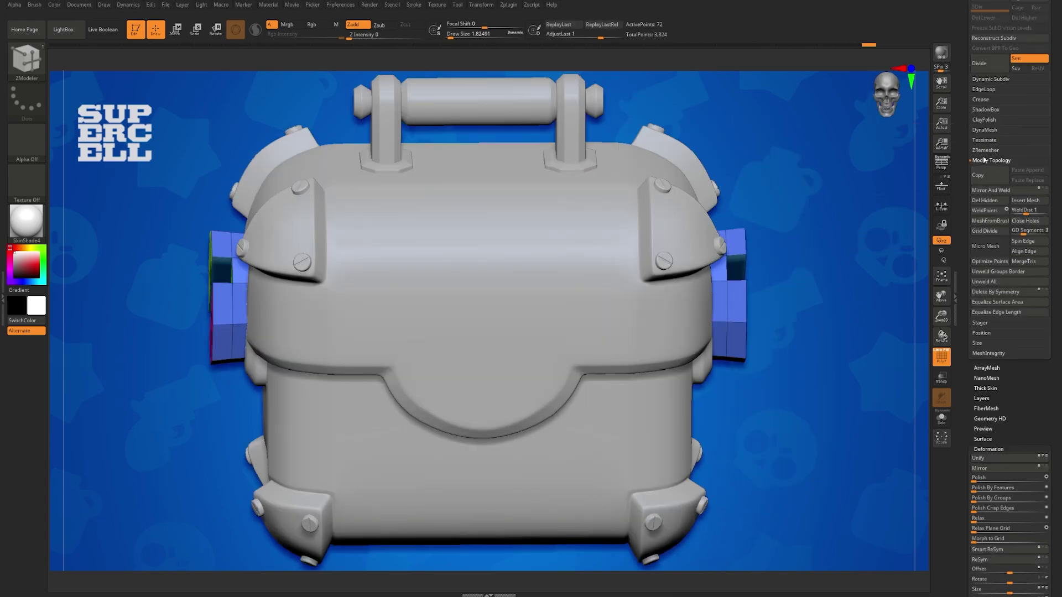
click(981, 100)
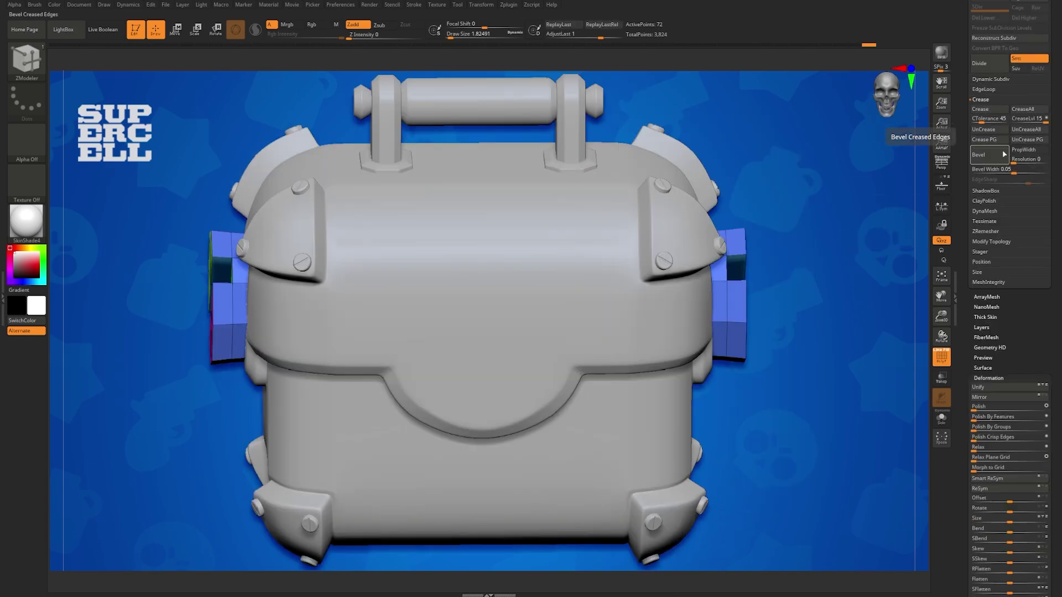
click(1024, 118)
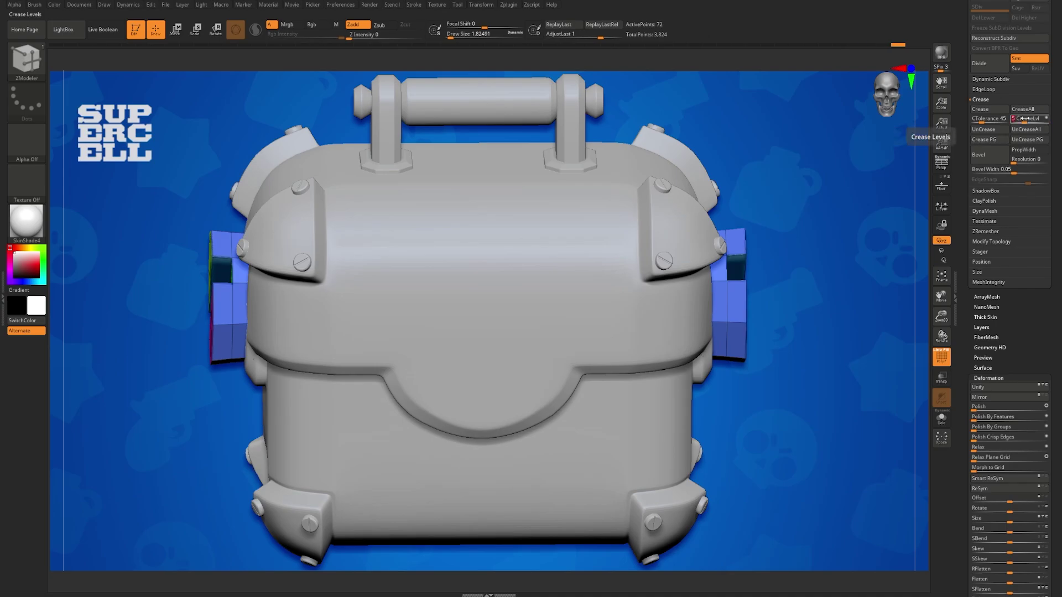
click(989, 80)
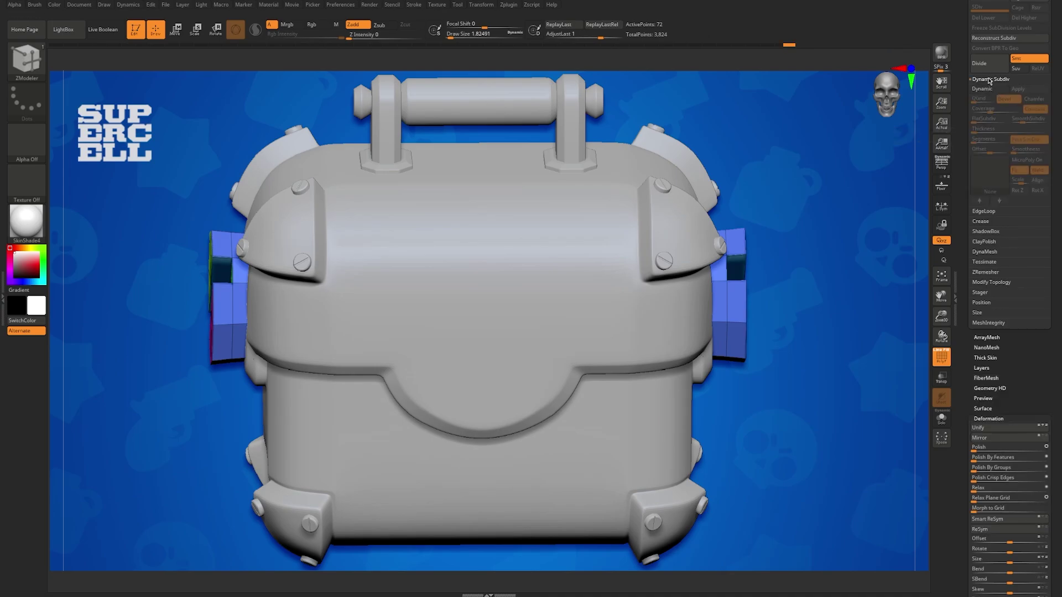
key(shift+f)
key(d)
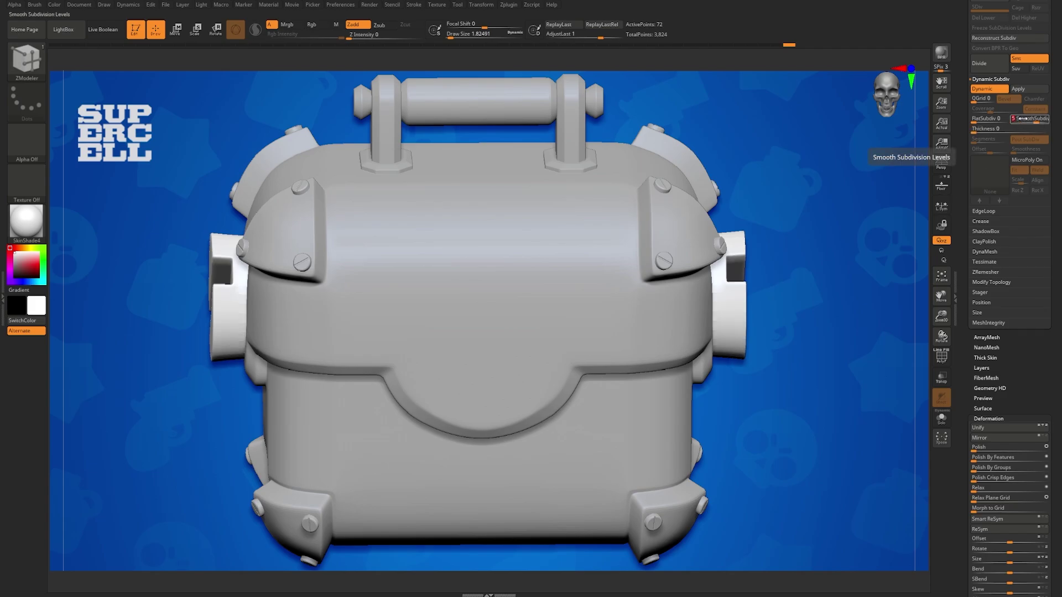
key(Return)
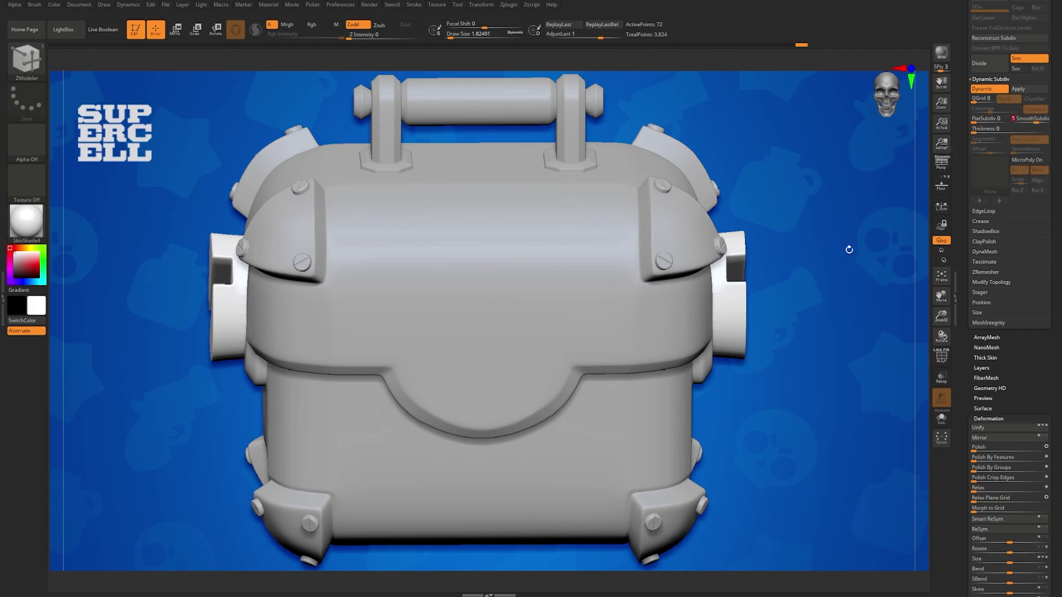
Step: Isolate the discs from the case with the polyframe shown and the dynamic subdivision preview off, framing the slotted face
drag(847, 247, 363, 277)
alt+right_drag(363, 277, 144, 257)
ctrl+right_drag(683, 226, 666, 304)
right_drag(802, 302, 553, 327)
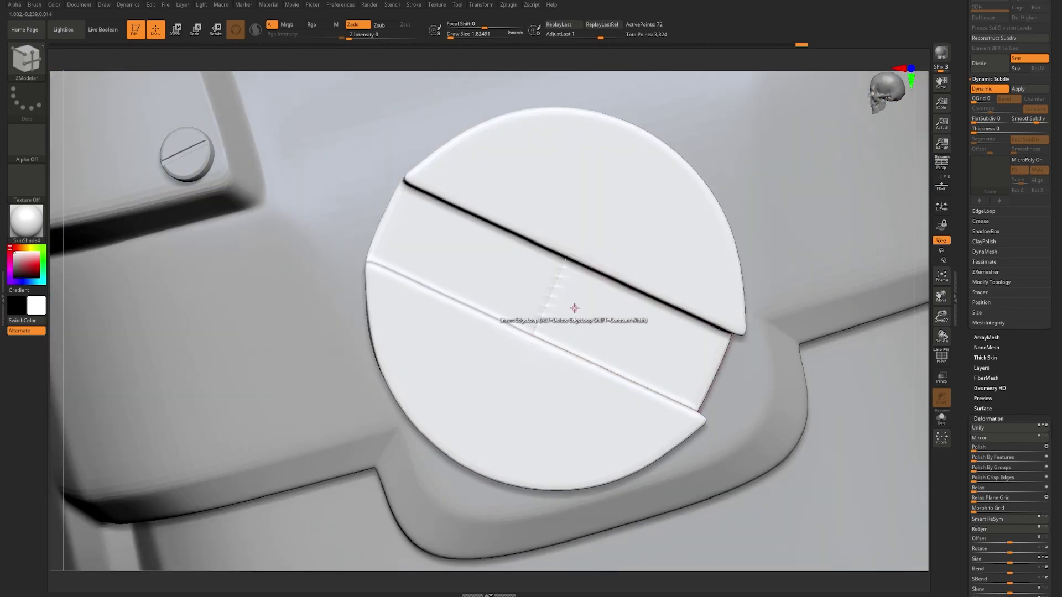
mouse_move(562, 304)
right_down()
mouse_move(549, 311)
mouse_move(571, 303)
right_up()
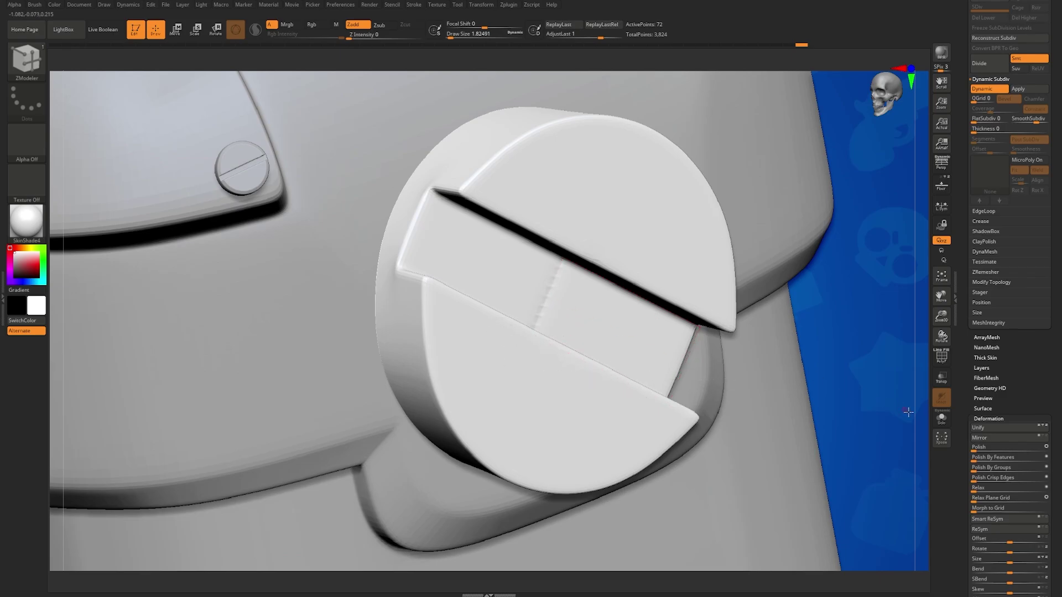
click(942, 419)
key(shift+f)
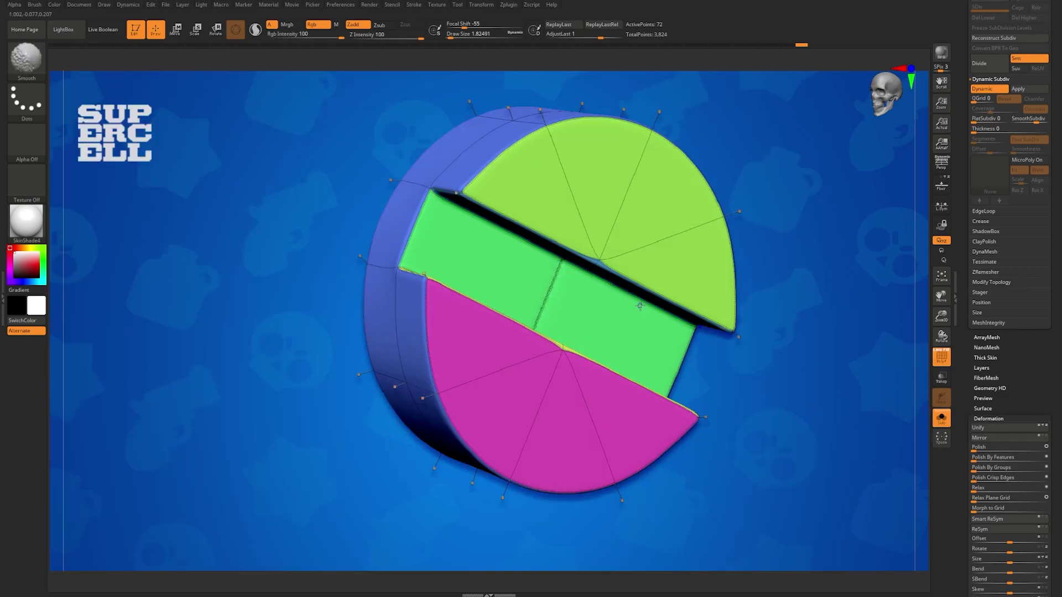
key(shift+d)
Step: Hide the flat back-face polygroup of the disc to expose its interior
right_drag(568, 298, 616, 330)
key(ctrl+shift)
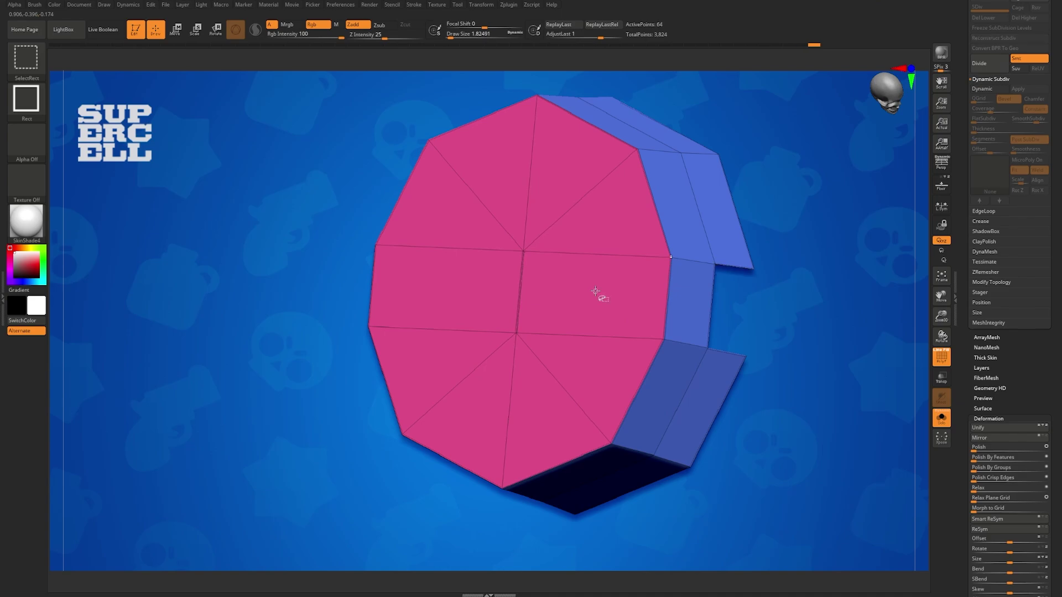
ctrl+shift+click(572, 282)
mouse_move(724, 318)
right_down()
mouse_move(709, 320)
mouse_move(801, 308)
right_up()
ctrl+shift+click(426, 206)
ctrl+shift+click(424, 198)
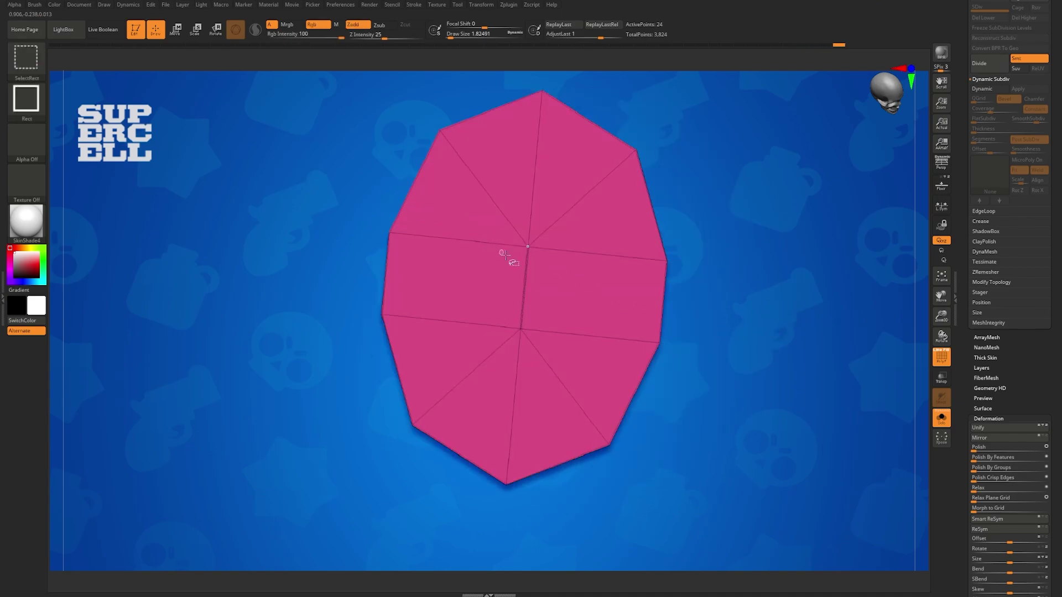
mouse_move(502, 253)
right_down()
mouse_move(614, 299)
mouse_move(556, 293)
mouse_move(692, 296)
right_up()
ctrl+shift+click(421, 238)
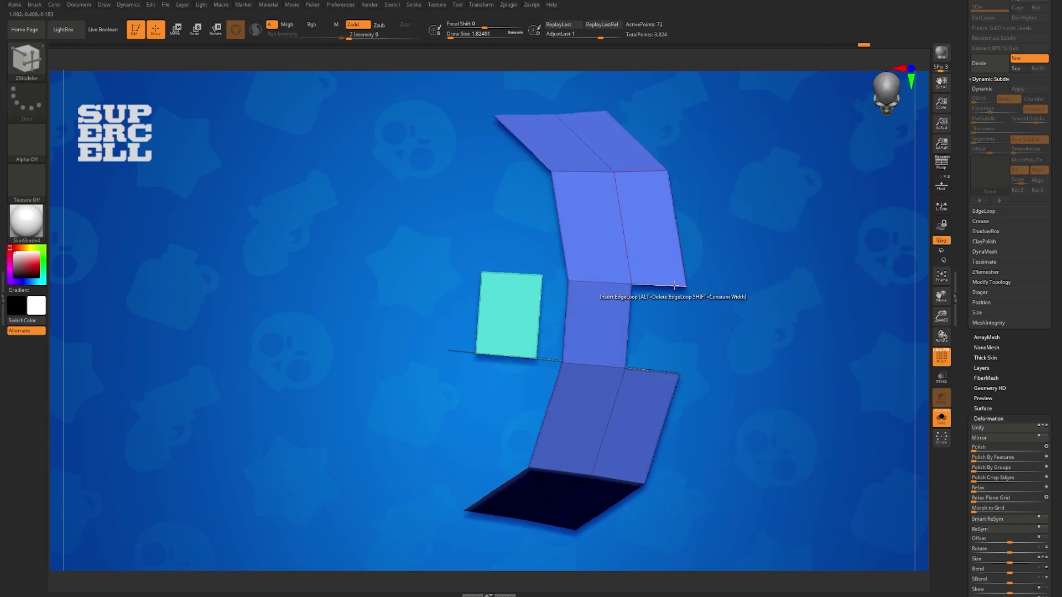
Step: Turn on double-sided polygon display and hide the disc's rim polygroup
scroll(966, 281, down, 10)
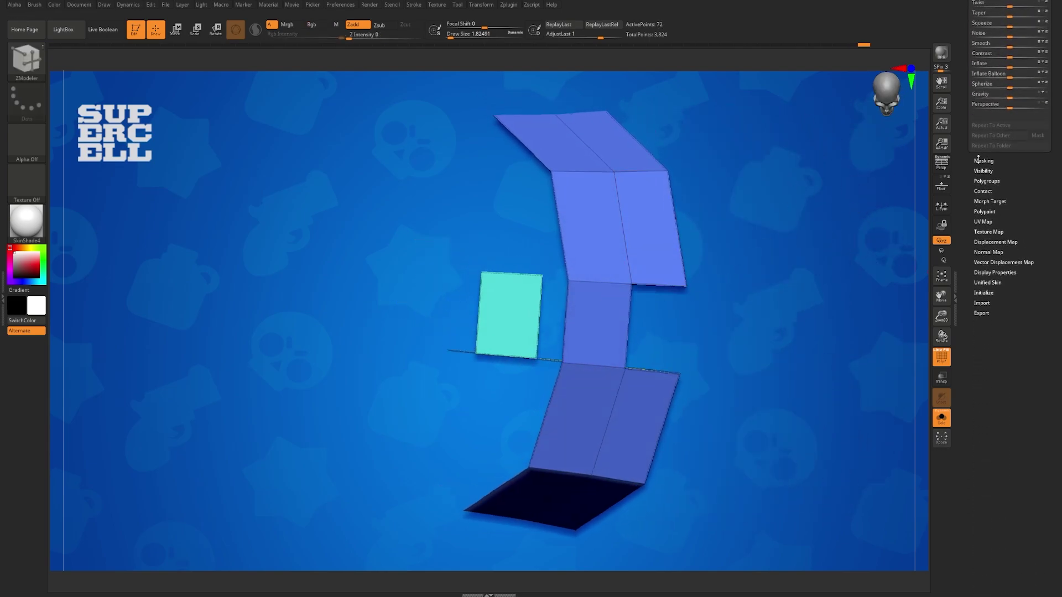
click(987, 272)
scroll(969, 186, up, 3)
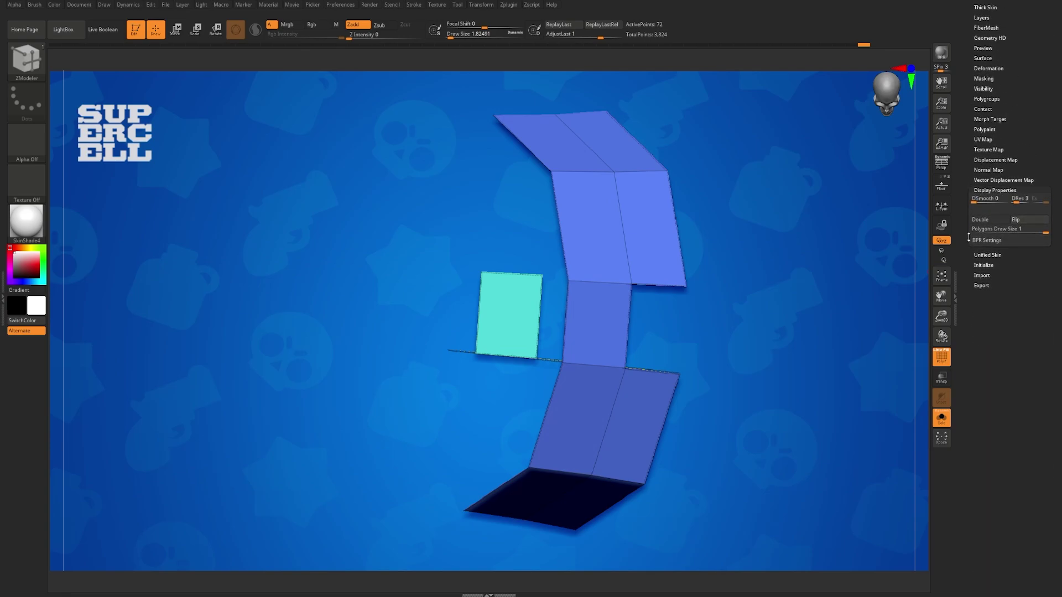
click(987, 219)
right_drag(587, 316, 591, 287)
ctrl+shift+click(455, 311)
Step: Delete the stray internal polygon behind the middle of the slot floor with the ZModeler Delete polygon action
key(space)
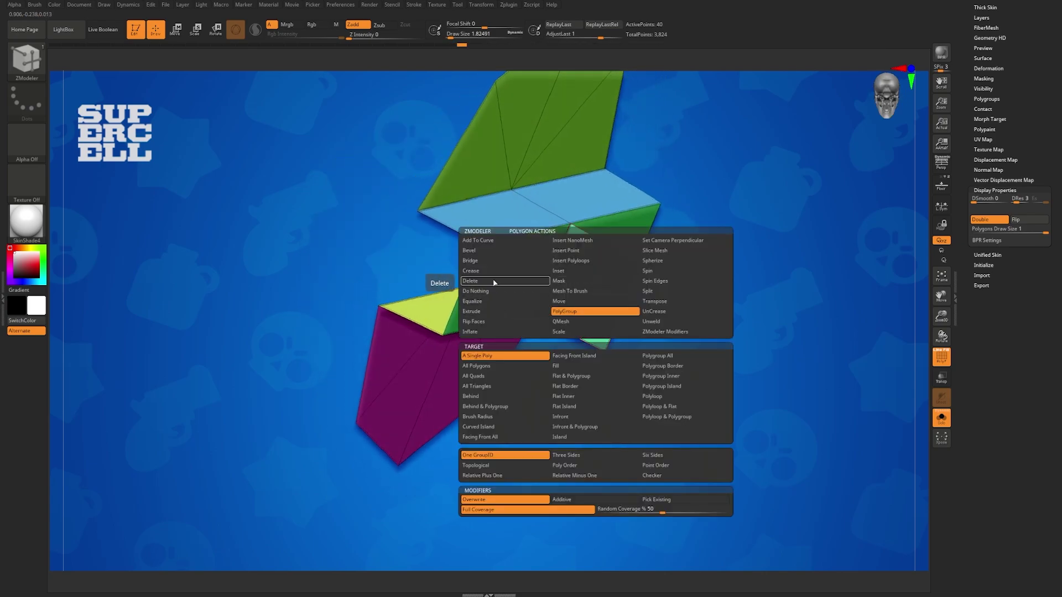
click(471, 270)
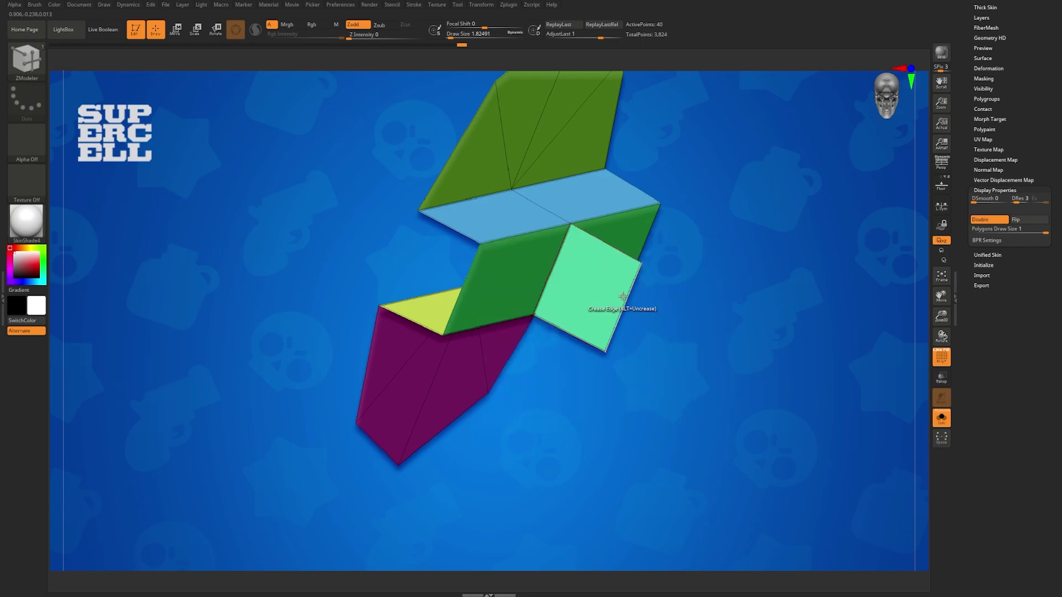
click(591, 276)
right_drag(585, 286, 553, 256)
key(space)
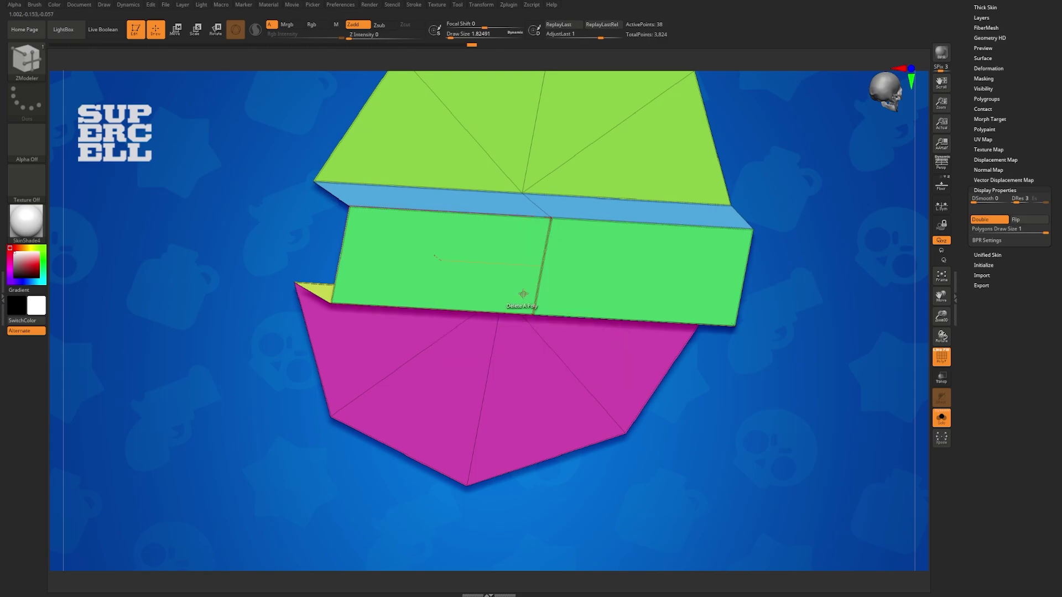
right_drag(546, 270, 602, 287)
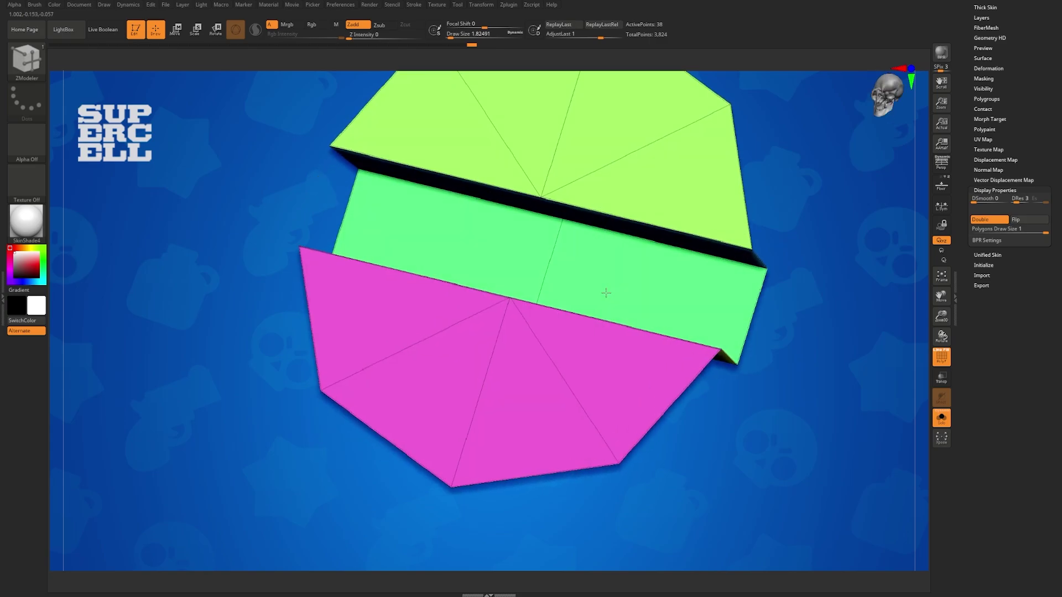
Step: Unhide the complete discs, restore the dynamic subdivision preview and turn off the polyframe
ctrl+shift+click(219, 285)
key(d)
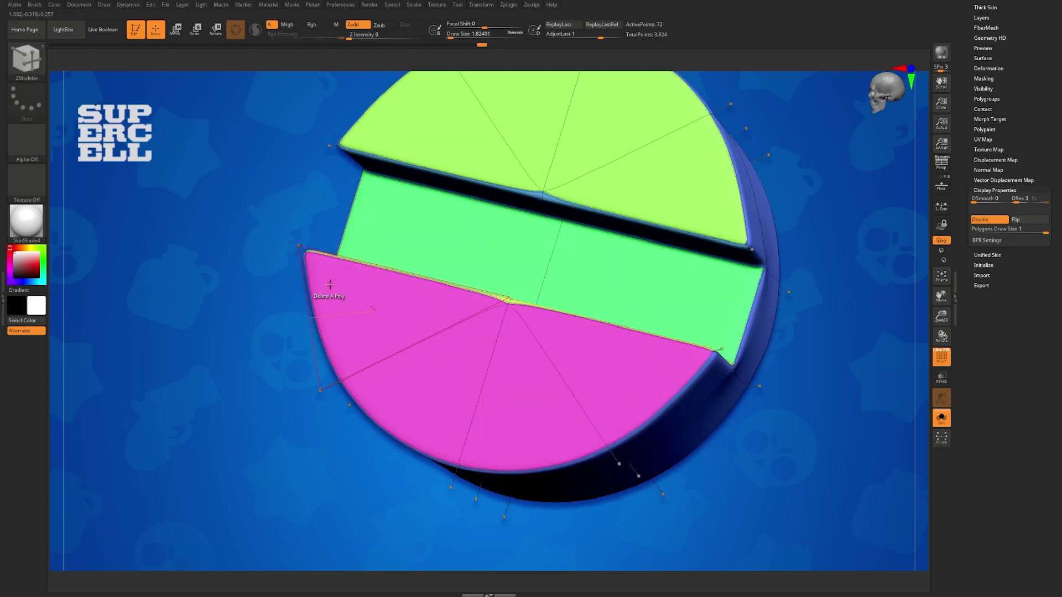
right_drag(509, 253, 324, 398)
key(shift+f)
right_drag(526, 356, 505, 359)
scroll(977, 243, up, 3)
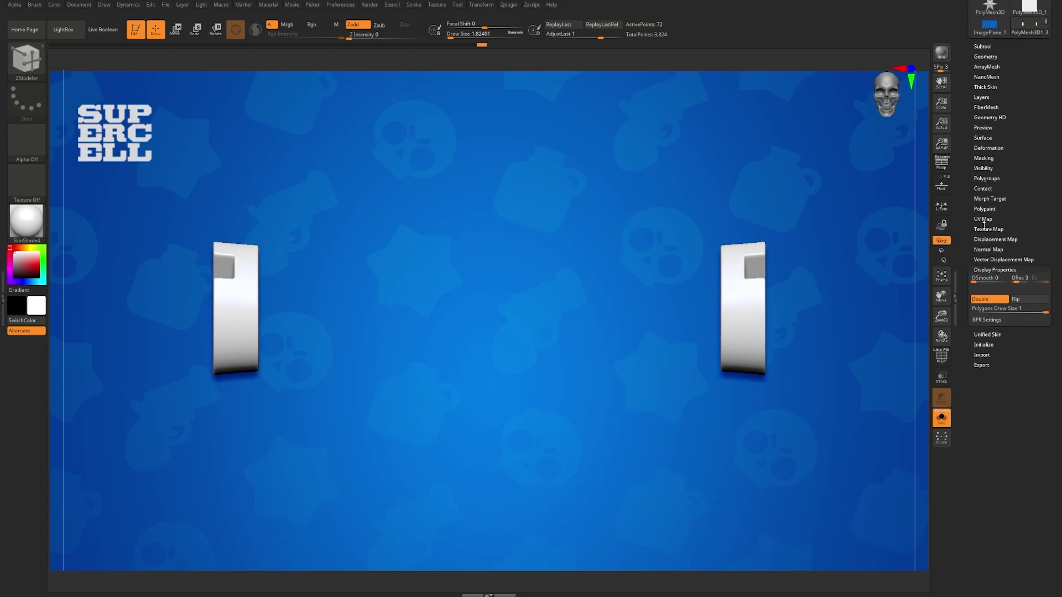
Step: Expand the Modify Topology options for the discs, leave isolation and view the whole case from the front
click(989, 148)
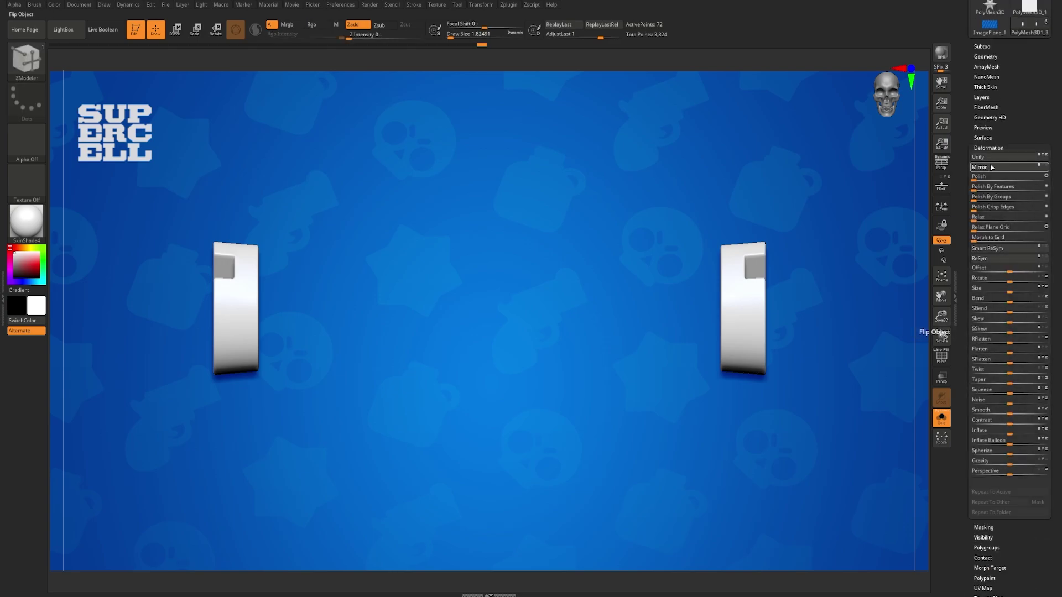
click(985, 56)
scroll(977, 132, up, 2)
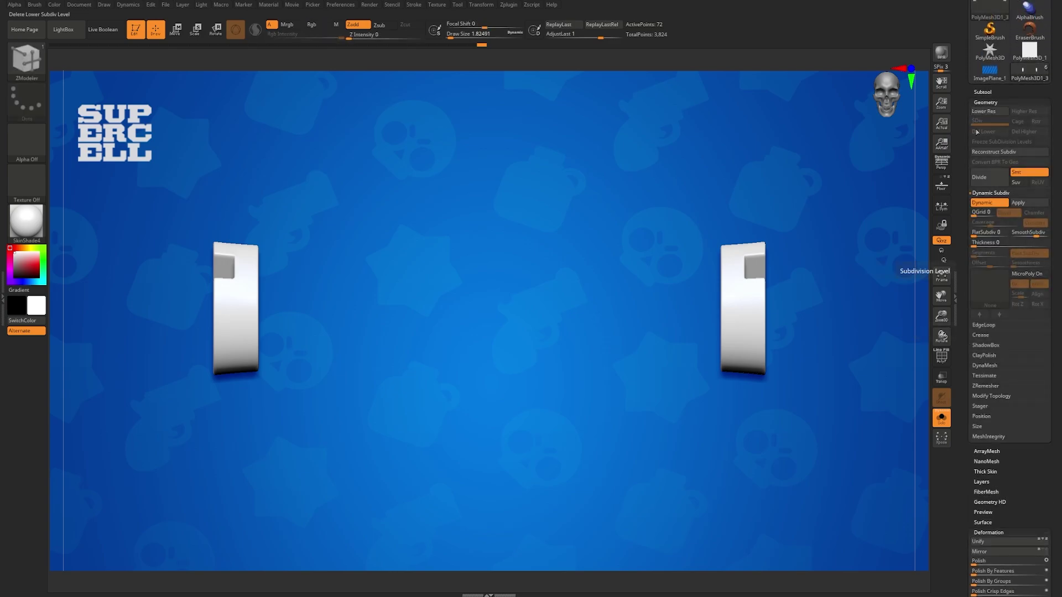
scroll(985, 177, down, 4)
click(988, 288)
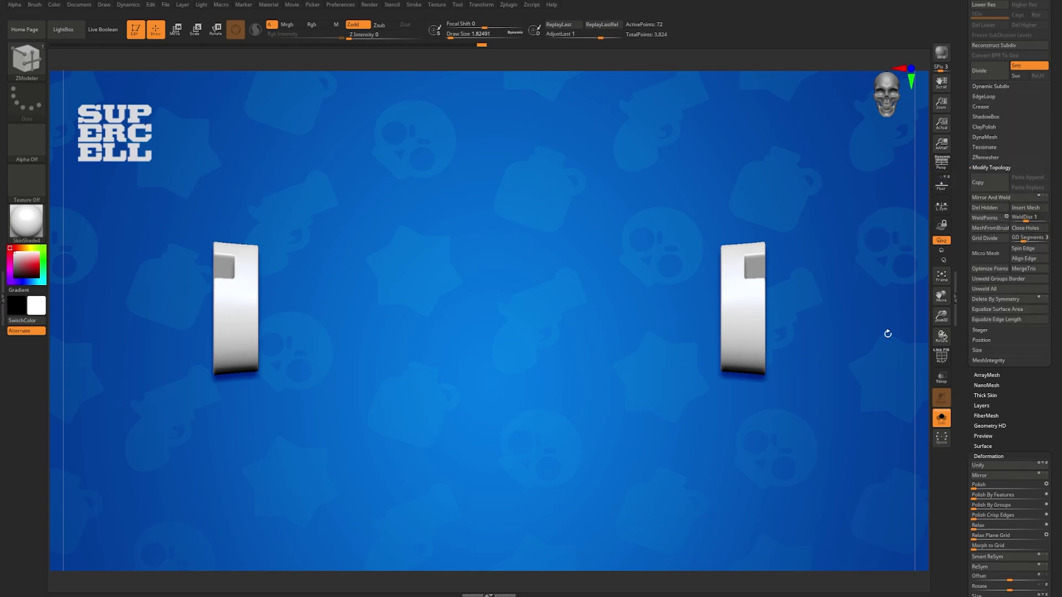
click(942, 423)
drag(388, 222, 517, 314)
mouse_move(518, 314)
right_down()
mouse_move(495, 323)
mouse_move(507, 308)
right_up()
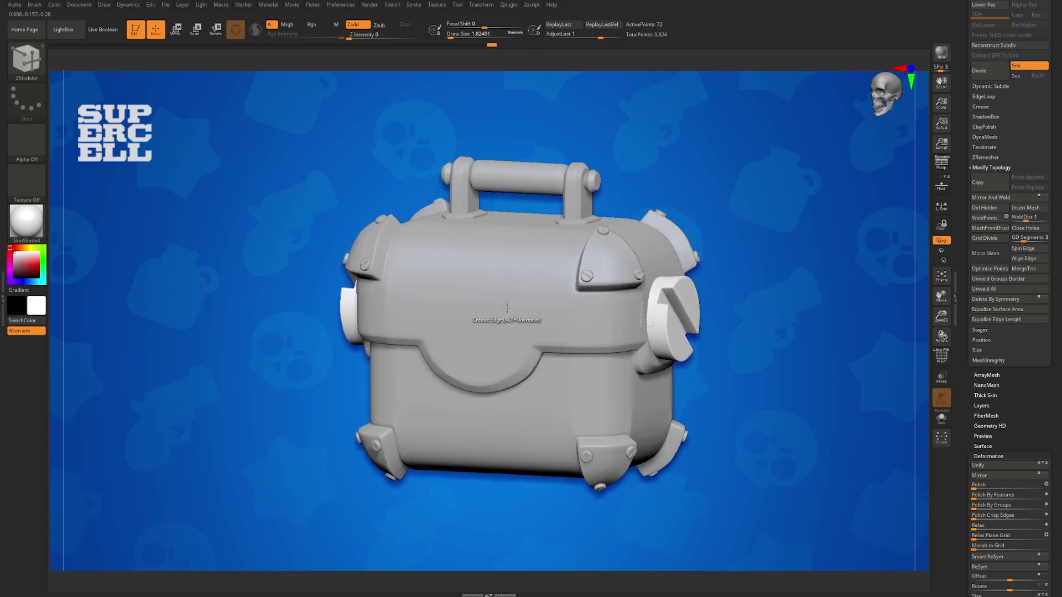
shift+right_drag(484, 314, 488, 333)
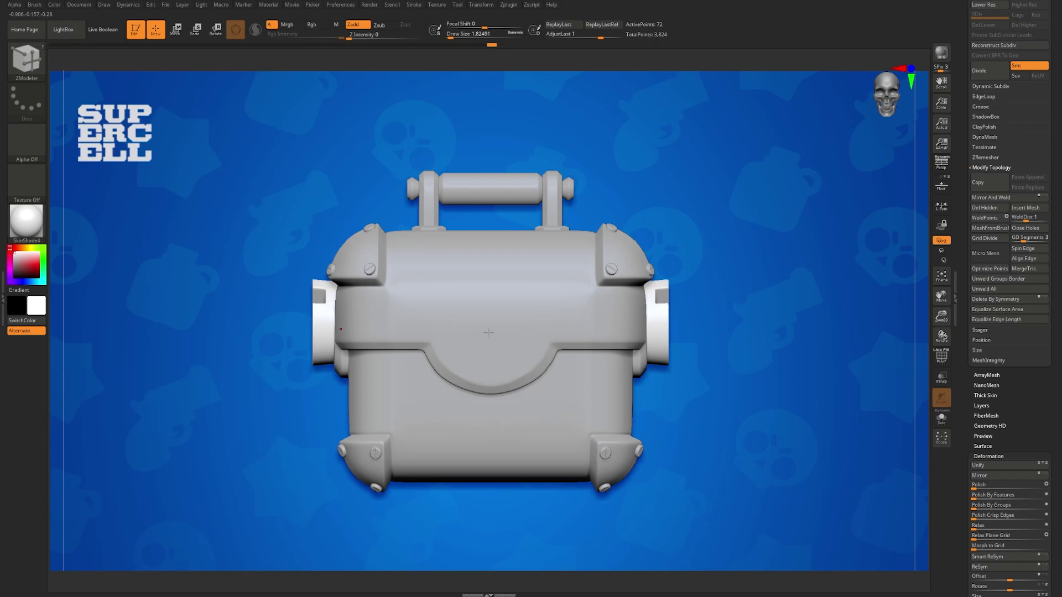